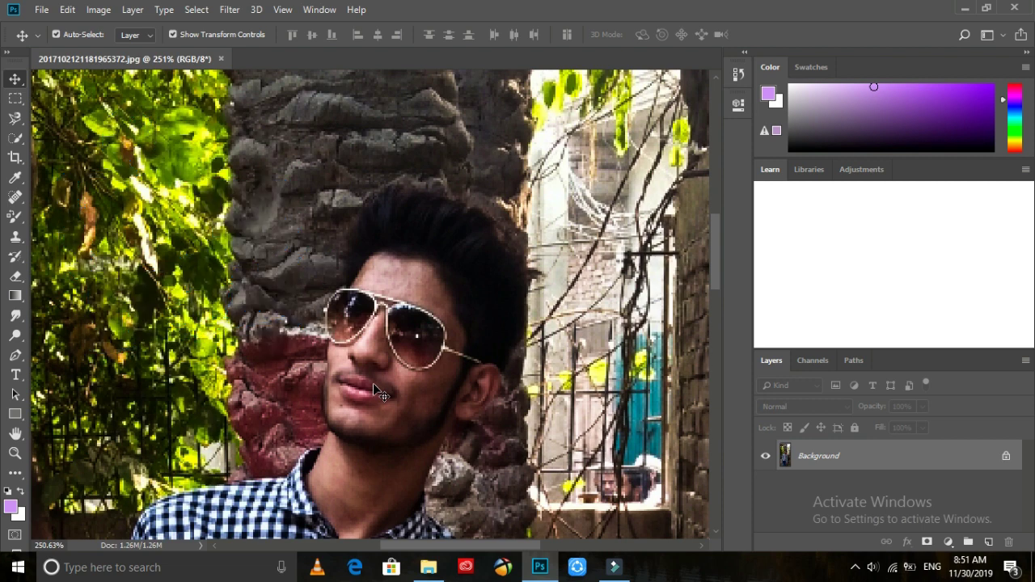
Step: Use Quick Selection to select the man's checked shirt, blue jeans and the hand on the image's left side
scroll(395, 309, up, 2)
scroll(395, 309, down, 1)
scroll(395, 309, up, 5)
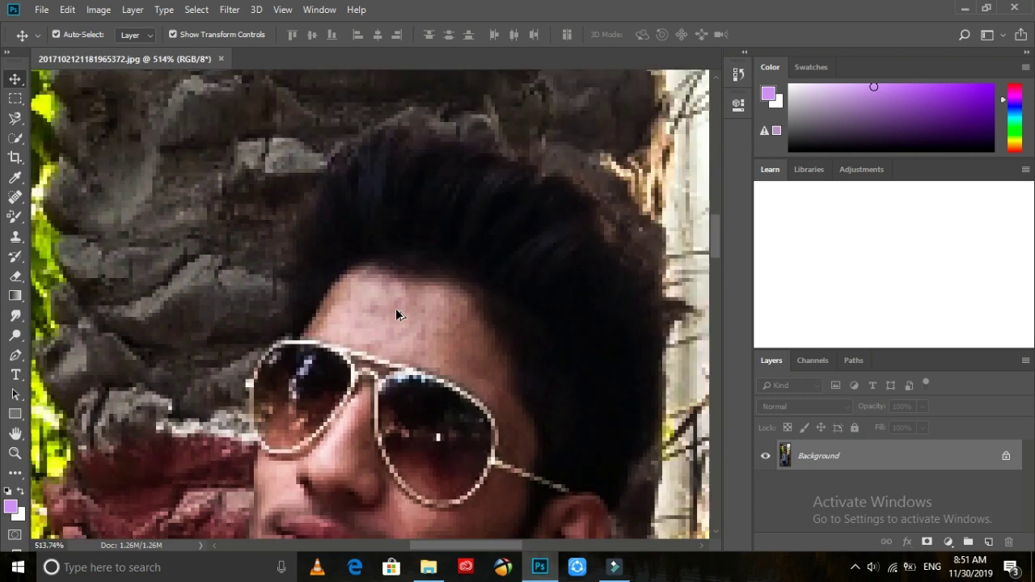
scroll(395, 308, down, 5)
scroll(149, 161, down, 5)
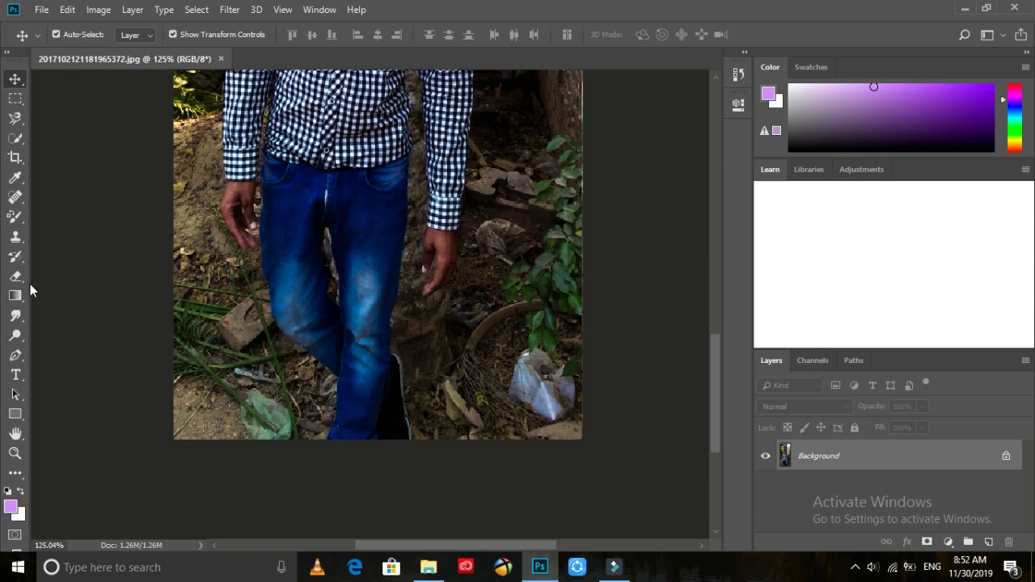
click(15, 136)
scroll(362, 221, up, 5)
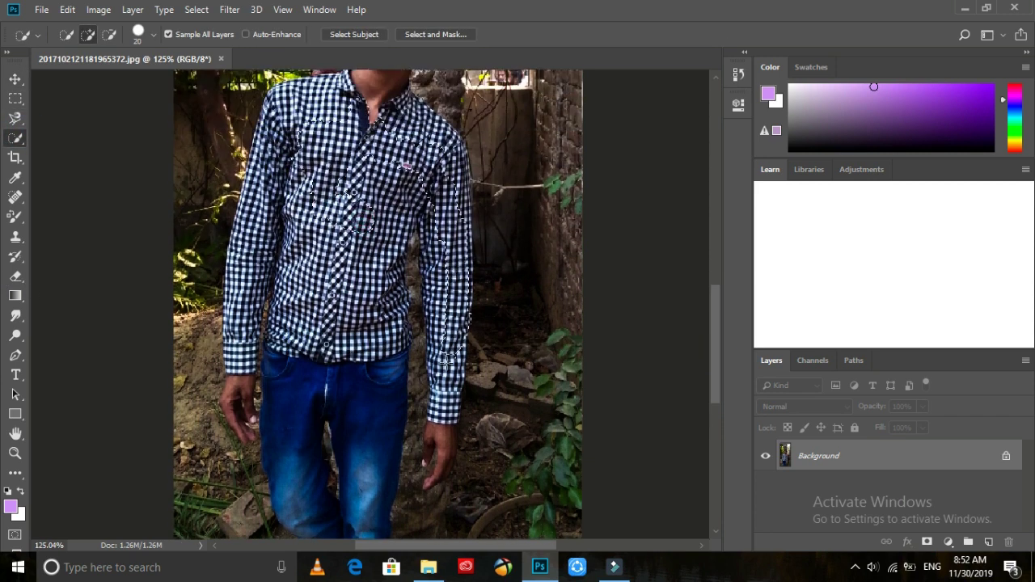
drag(445, 409, 301, 85)
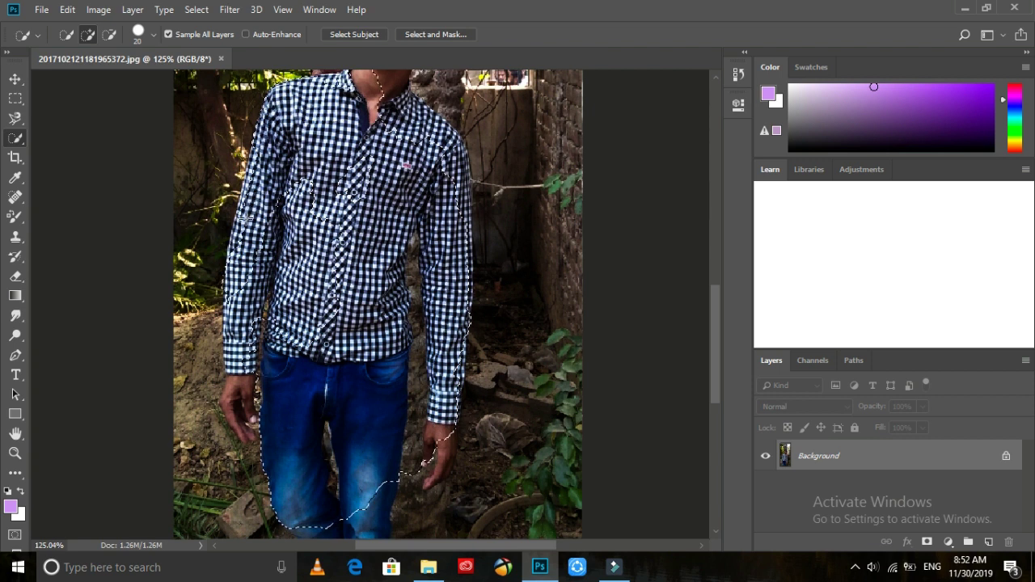
click(230, 398)
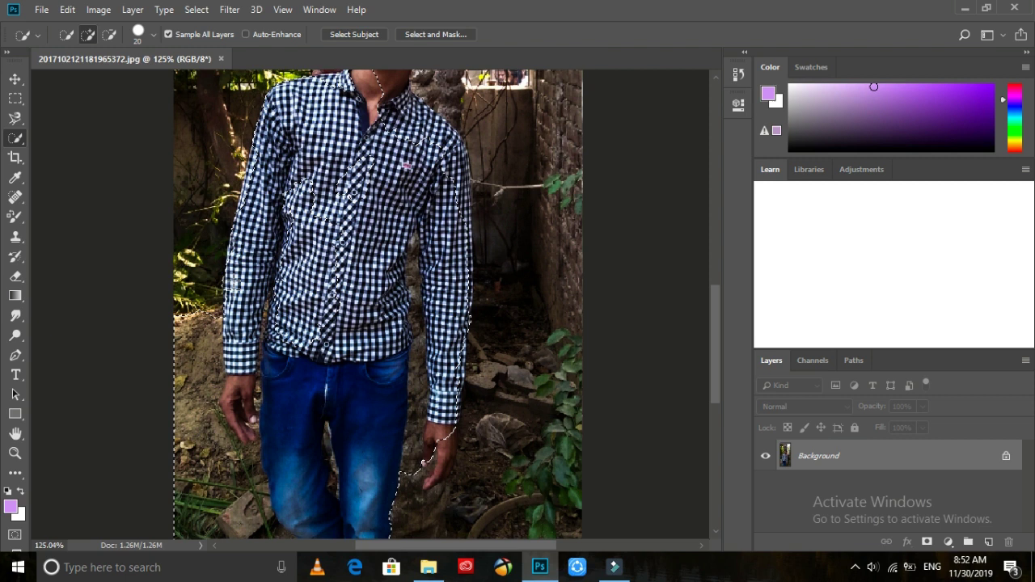
Step: Extend the selection up over the man's neck, face and hair
scroll(267, 186, up, 1)
scroll(242, 263, down, 1)
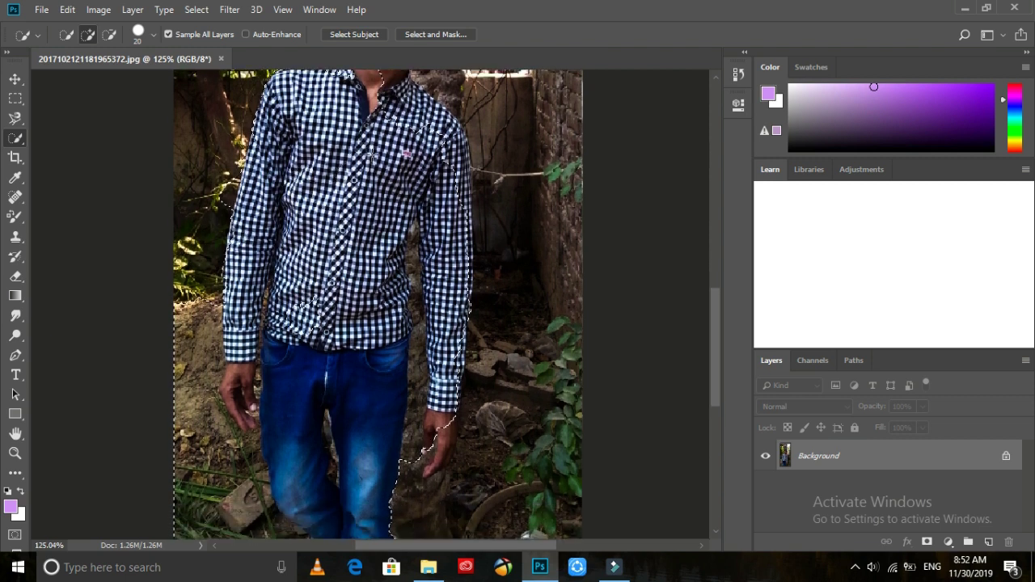
scroll(370, 160, down, 2)
scroll(380, 159, up, 8)
mouse_move(404, 156)
mouse_down()
mouse_move(405, 238)
mouse_move(378, 232)
mouse_up()
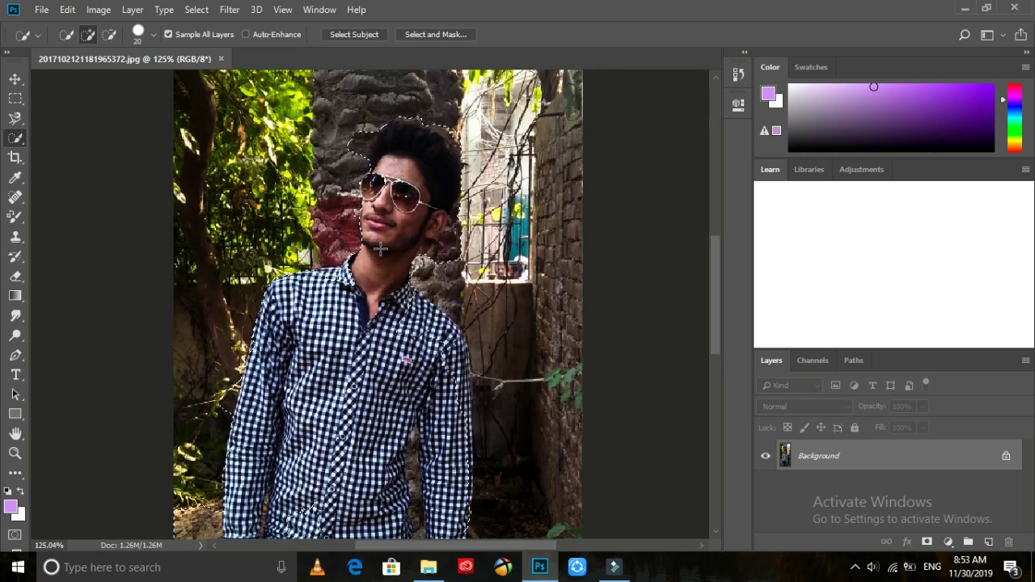
Step: Refine the selection around the head, subtracting the stone wall beside the face, hair, ear and neck
key(alt+space)
scroll(375, 245, up, 4)
scroll(374, 246, down, 1)
drag(339, 286, 327, 318)
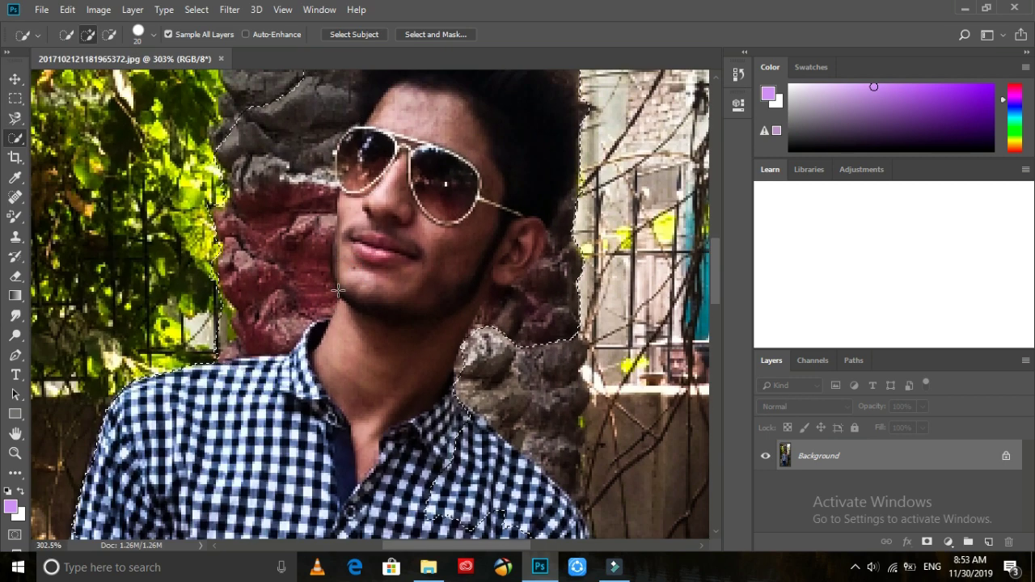
mouse_move(231, 158)
mouse_down()
mouse_move(273, 259)
mouse_move(224, 333)
mouse_up()
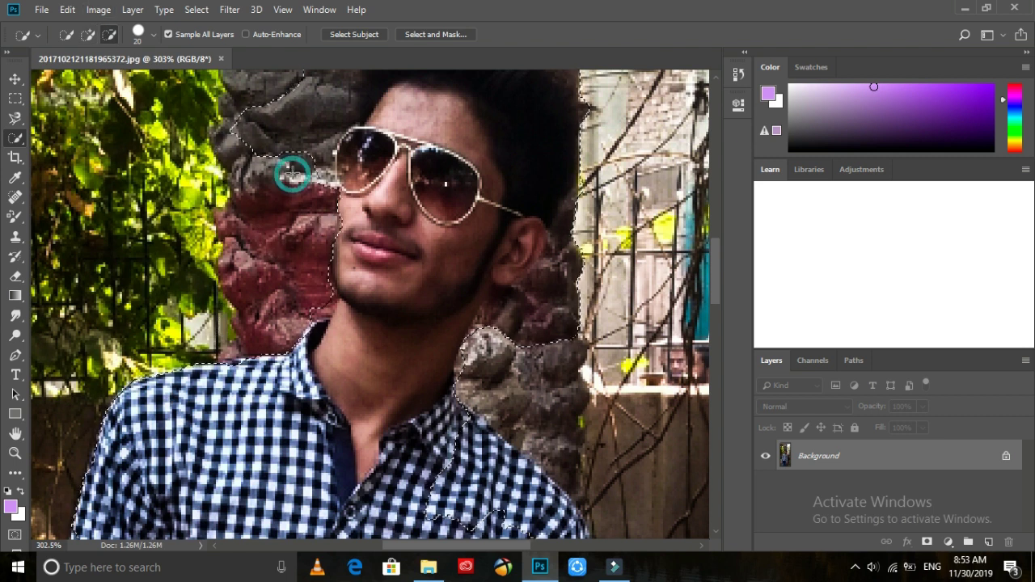
scroll(324, 210, up, 3)
click(392, 166)
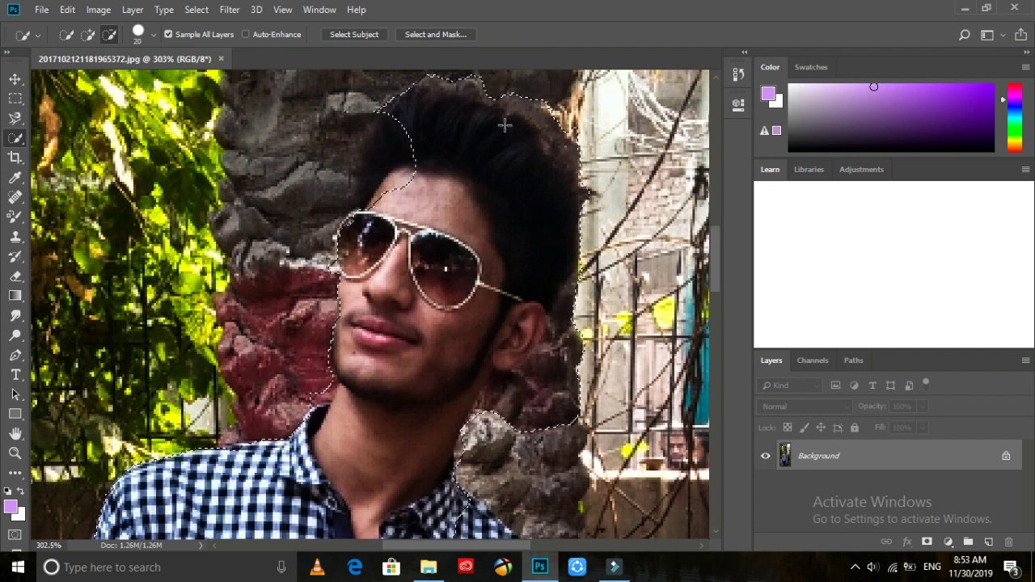
scroll(392, 167, down, 2)
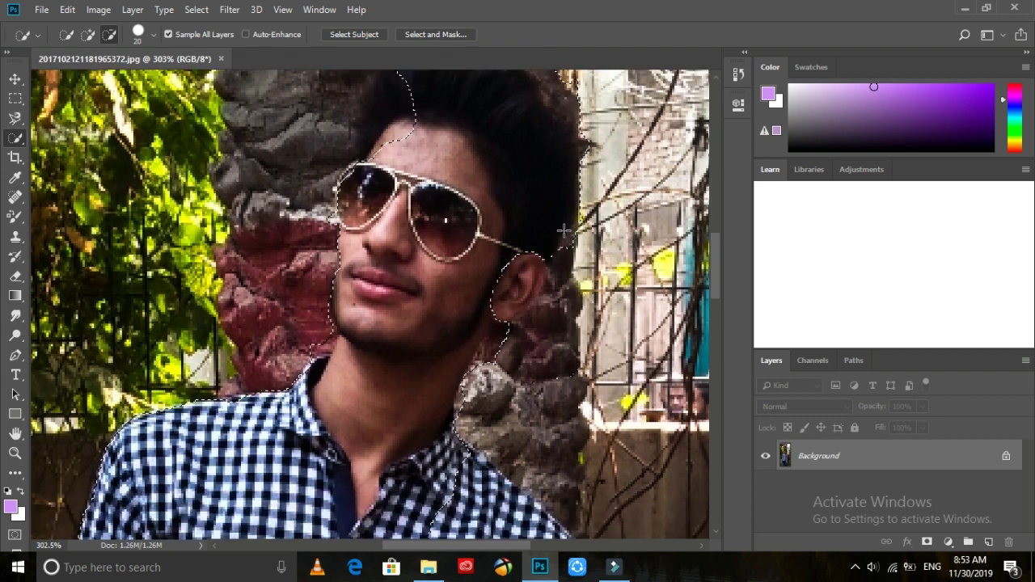
scroll(571, 227, down, 4)
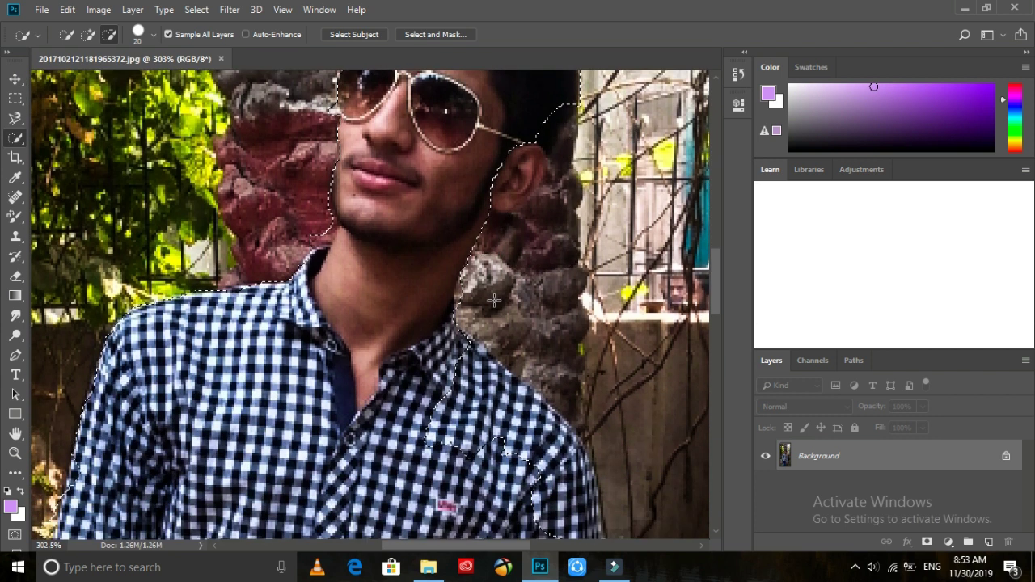
Step: Subtract the background gaps between the torso and the image's right-hand arm and between the legs from the selection
scroll(480, 301, down, 20)
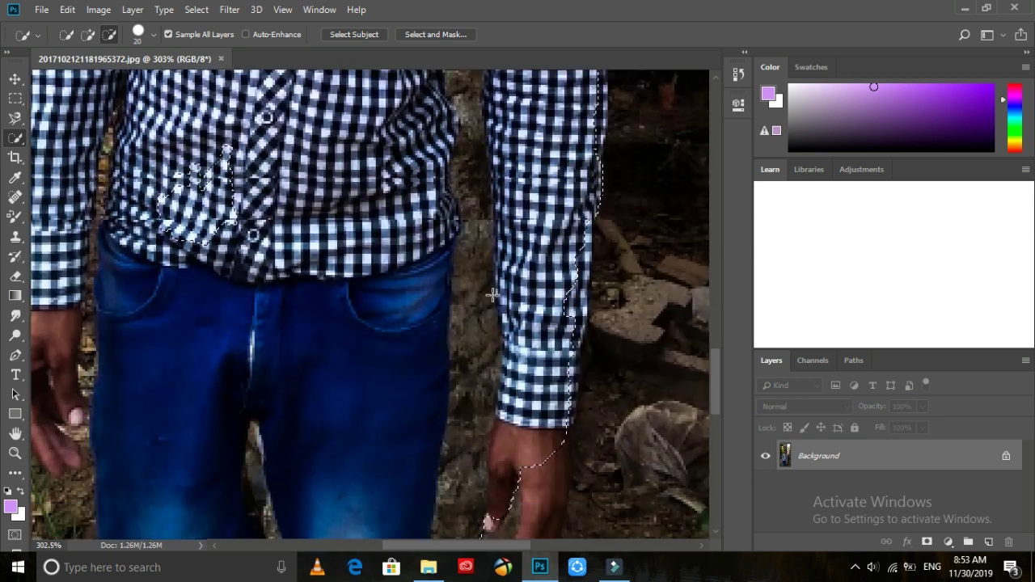
scroll(492, 296, down, 8)
drag(490, 303, 467, 173)
scroll(469, 216, up, 9)
scroll(475, 203, up, 5)
scroll(467, 173, down, 1)
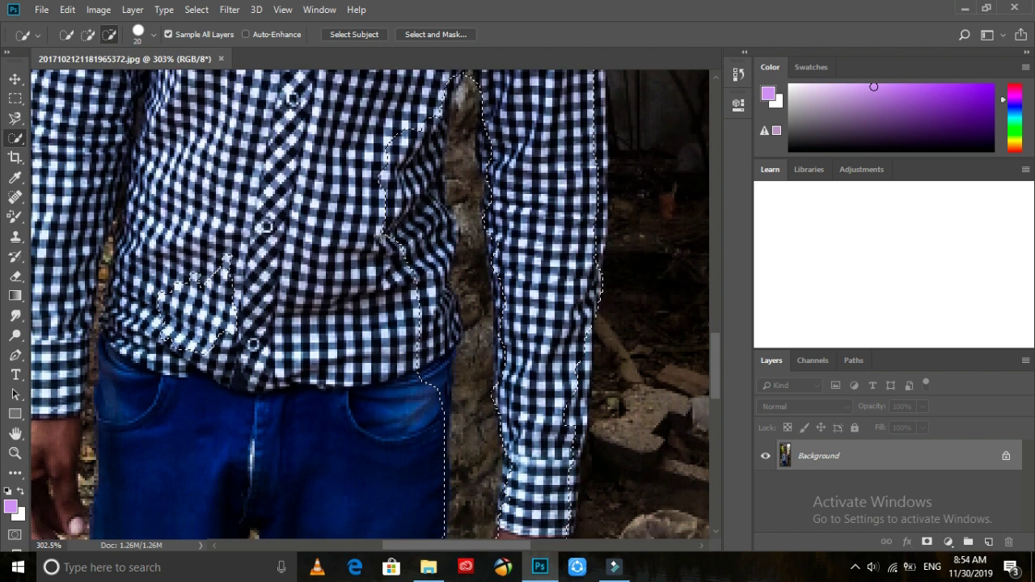
scroll(247, 300, down, 11)
drag(248, 300, 271, 389)
Step: Reduce the selection brush to 12 px and add the inner edge of the jeans leg back to the selection
click(85, 35)
right_click(107, 50)
click(84, 38)
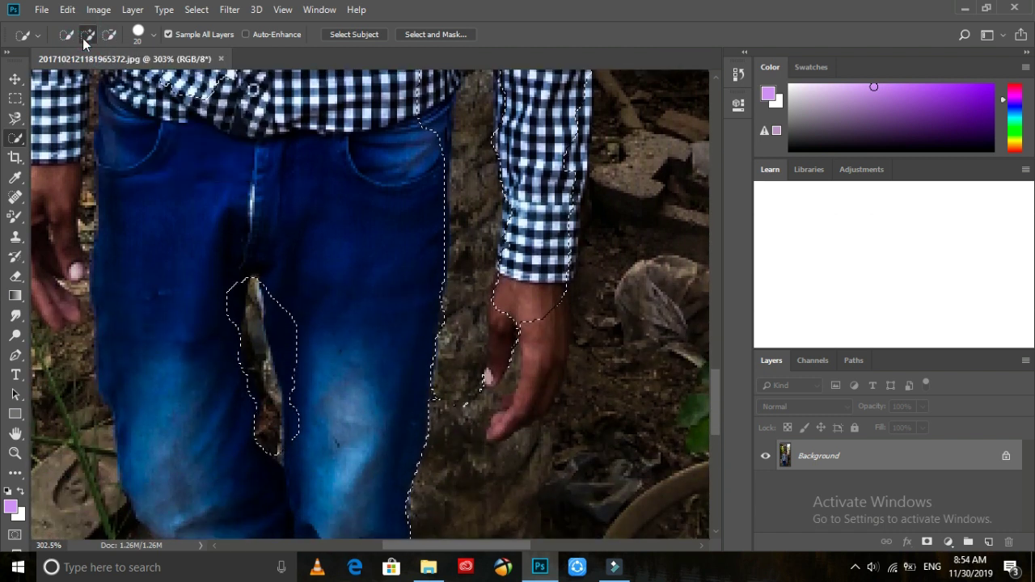
click(153, 35)
drag(81, 79, 75, 78)
click(289, 327)
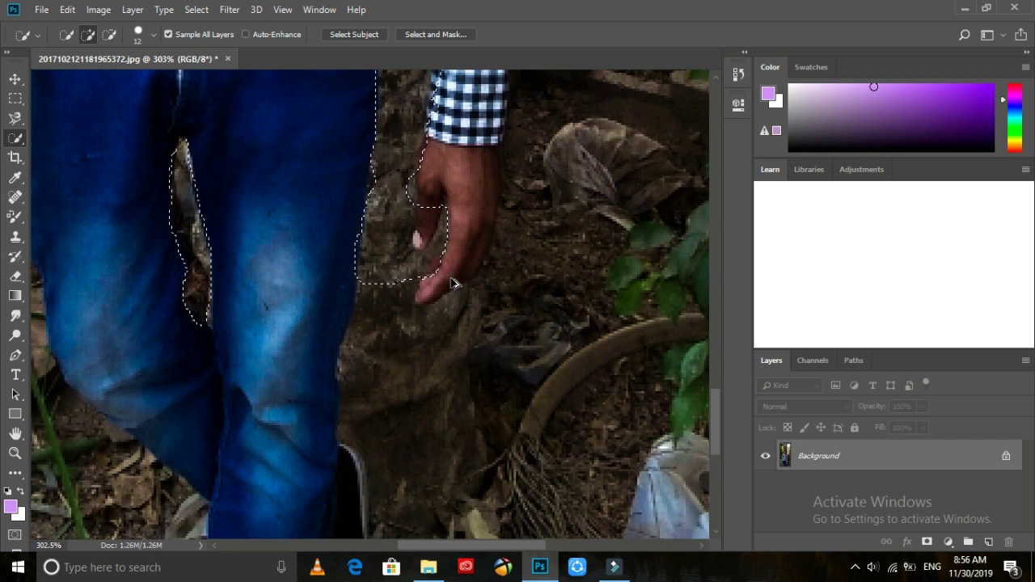
Step: Reduce the selection brush to 7 px and add the thumb and fingers of the image's right-hand hand
right_click(471, 258)
click(139, 35)
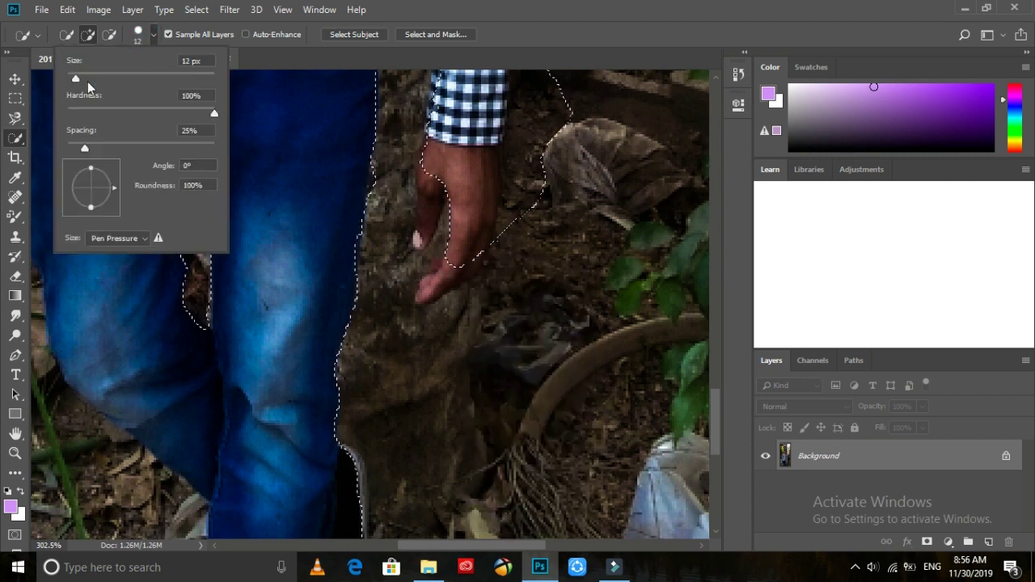
drag(430, 214, 418, 238)
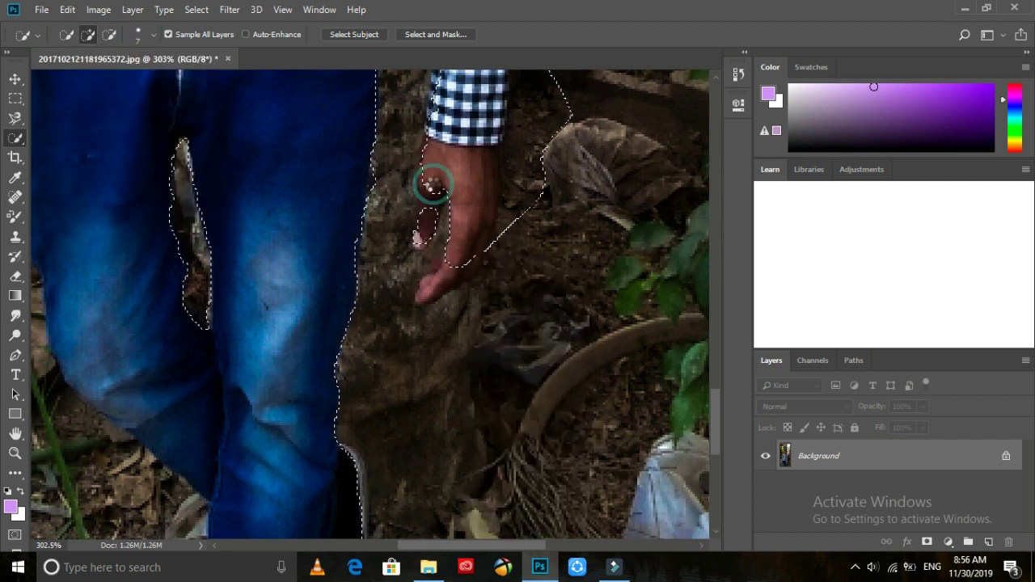
drag(440, 290, 432, 293)
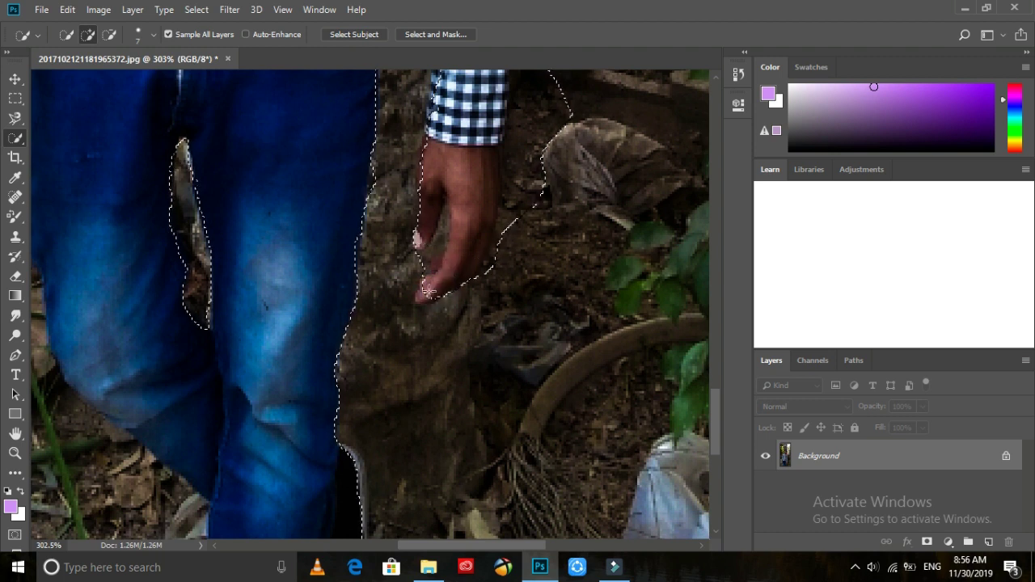
Step: Subtract the ground beside the sleeve and hand and the gap between the thumb and fingers from the selection
click(110, 34)
mouse_move(494, 267)
mouse_down()
mouse_move(526, 202)
mouse_move(516, 233)
mouse_up()
scroll(532, 85, up, 2)
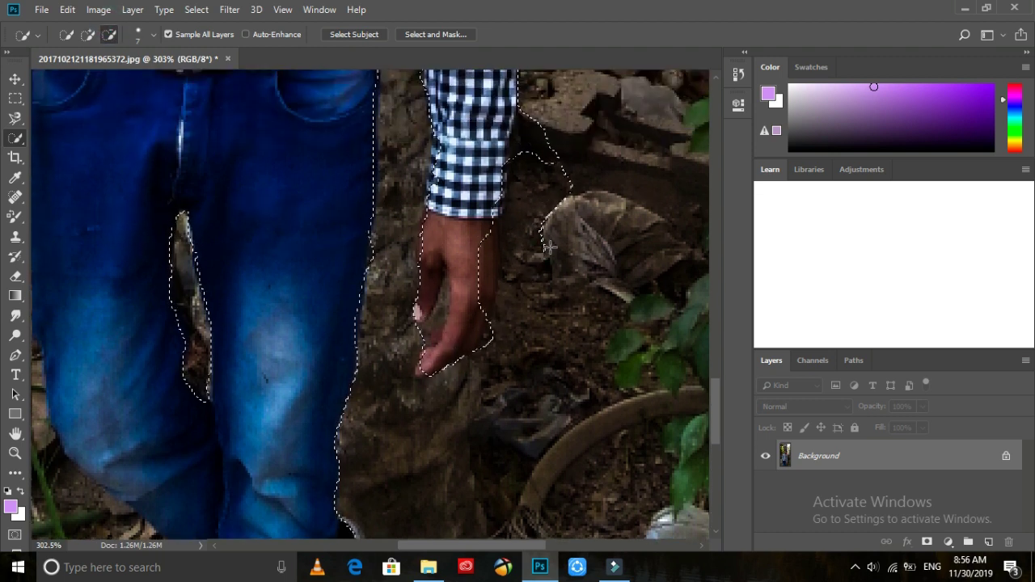
click(527, 118)
click(574, 190)
click(443, 316)
click(445, 294)
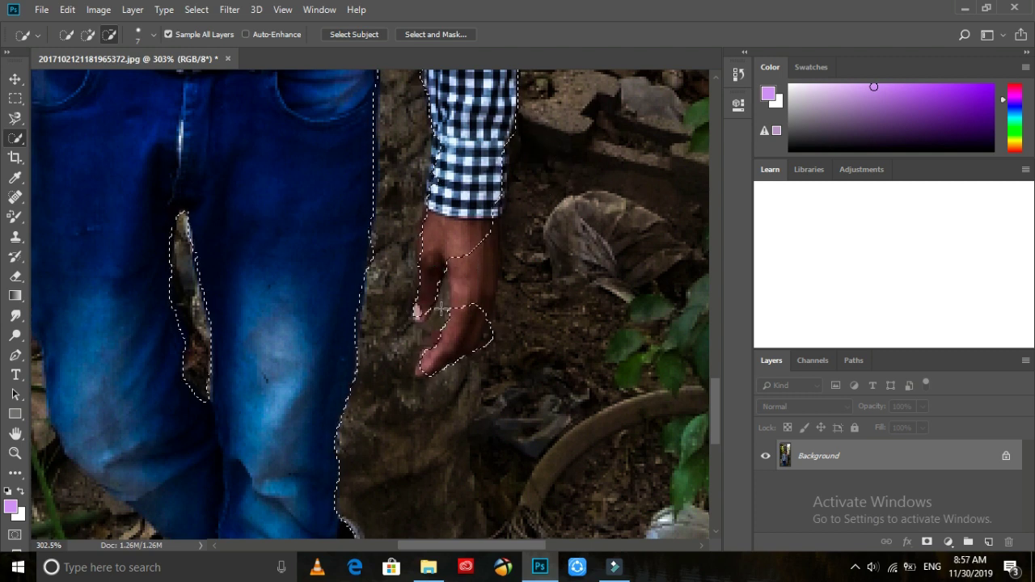
Step: Add the back of the hand to the selection again and trim the ground along its outer edge
click(88, 34)
drag(478, 235, 480, 264)
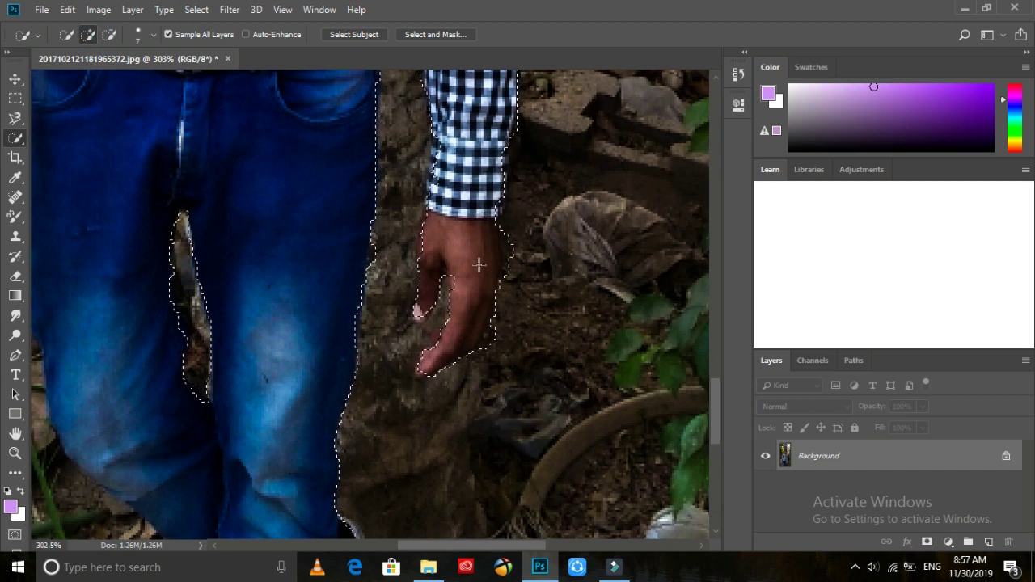
key(alt)
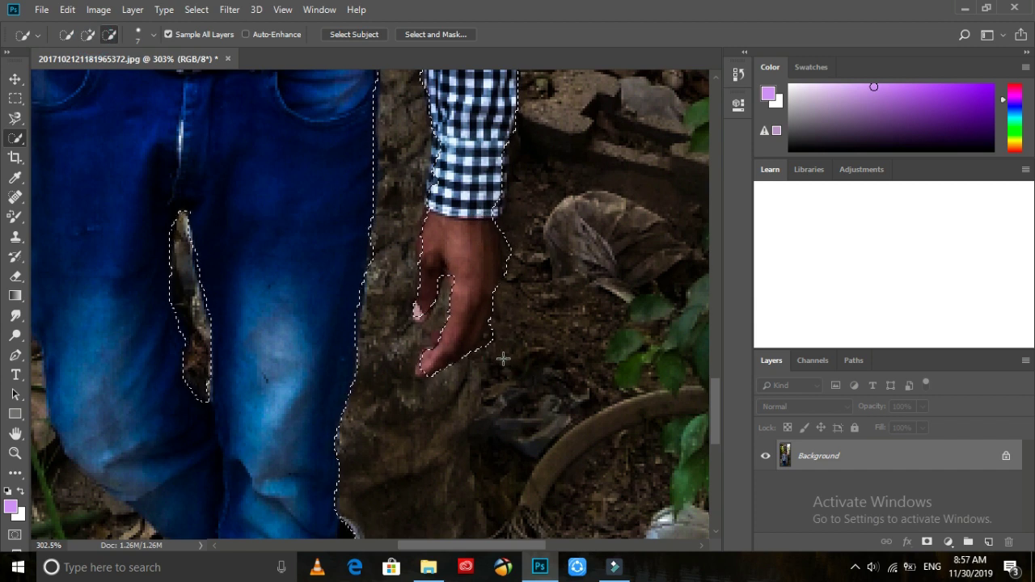
drag(503, 306, 512, 247)
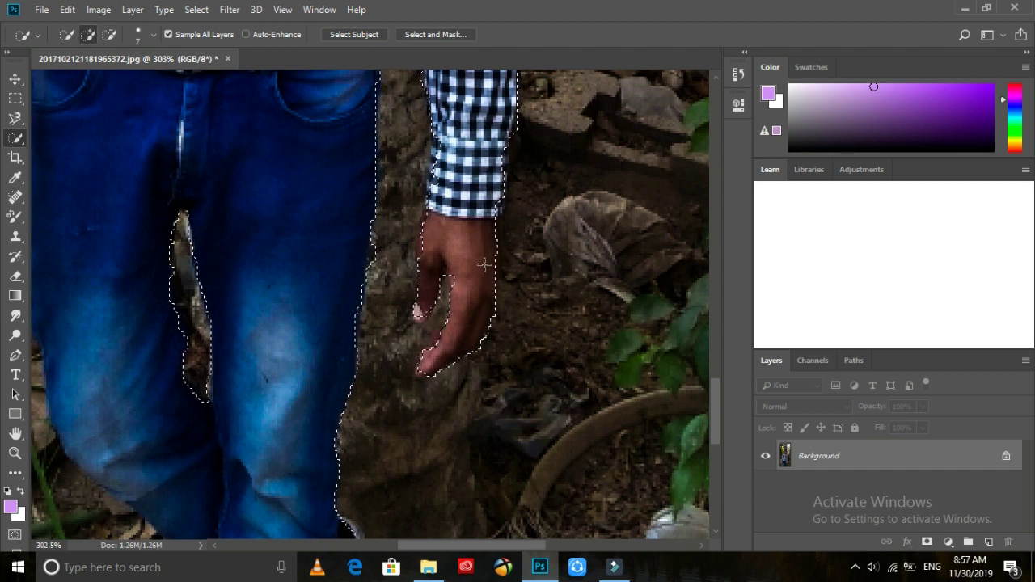
Step: Refine the selection along the light edge of the black area behind the lower jeans leg
scroll(488, 268, down, 5)
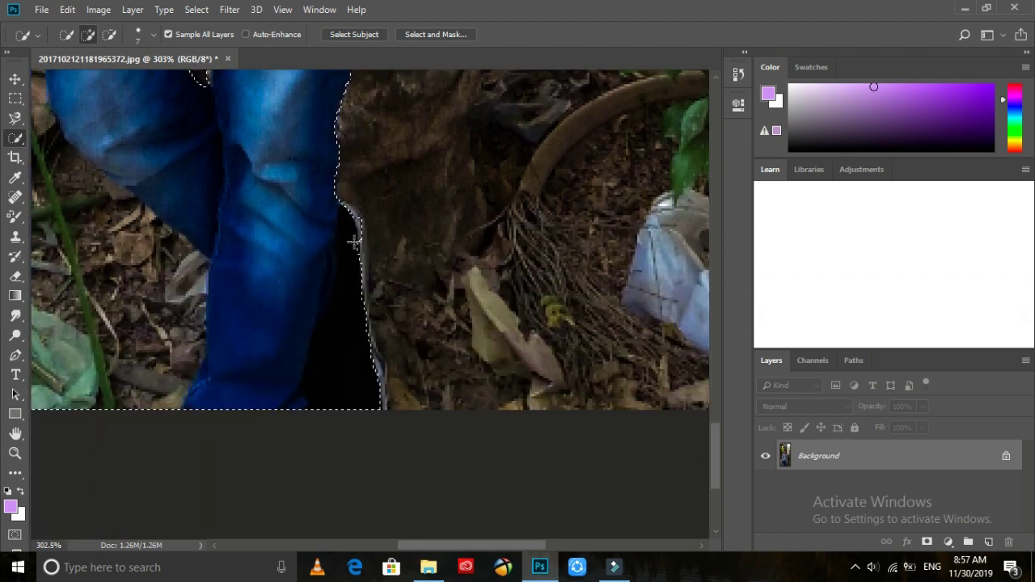
drag(360, 305, 385, 293)
scroll(388, 293, down, 1)
mouse_move(501, 385)
mouse_down()
mouse_move(377, 281)
mouse_move(367, 358)
mouse_move(356, 312)
mouse_up()
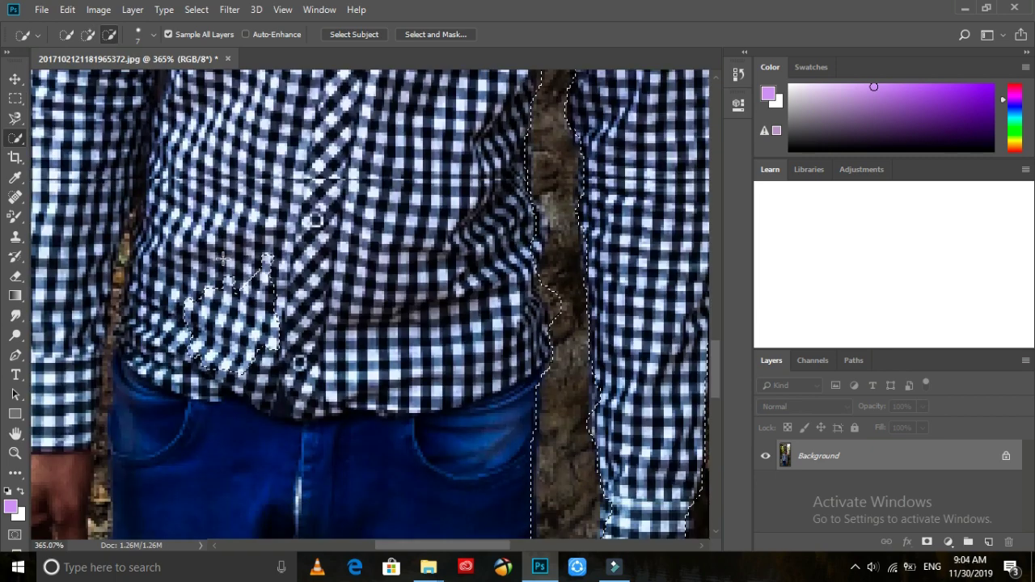
Step: Subtract the ground around the fingers of the image's left-hand hand from the selection
scroll(223, 259, down, 4)
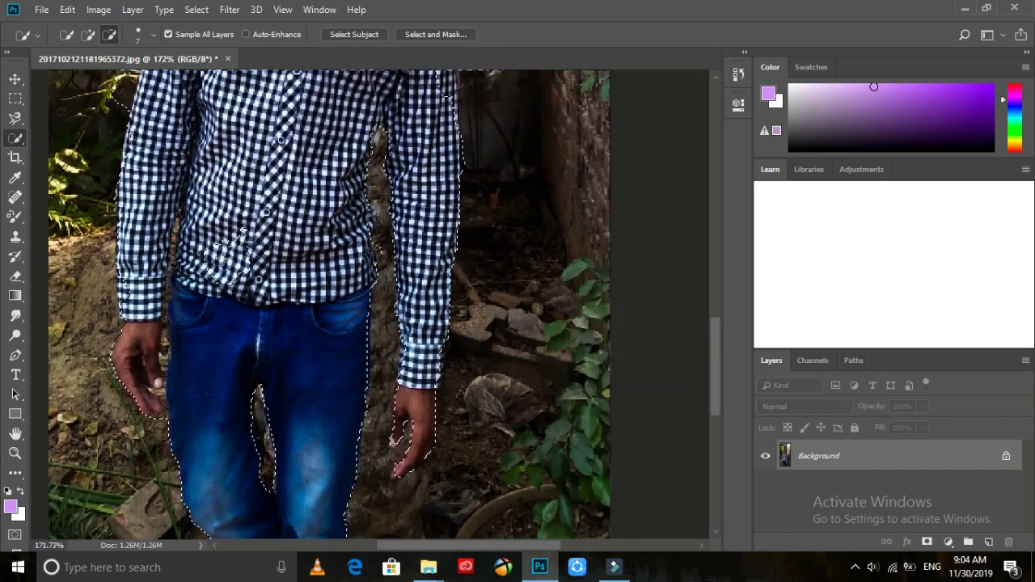
scroll(180, 259, down, 4)
scroll(141, 261, up, 10)
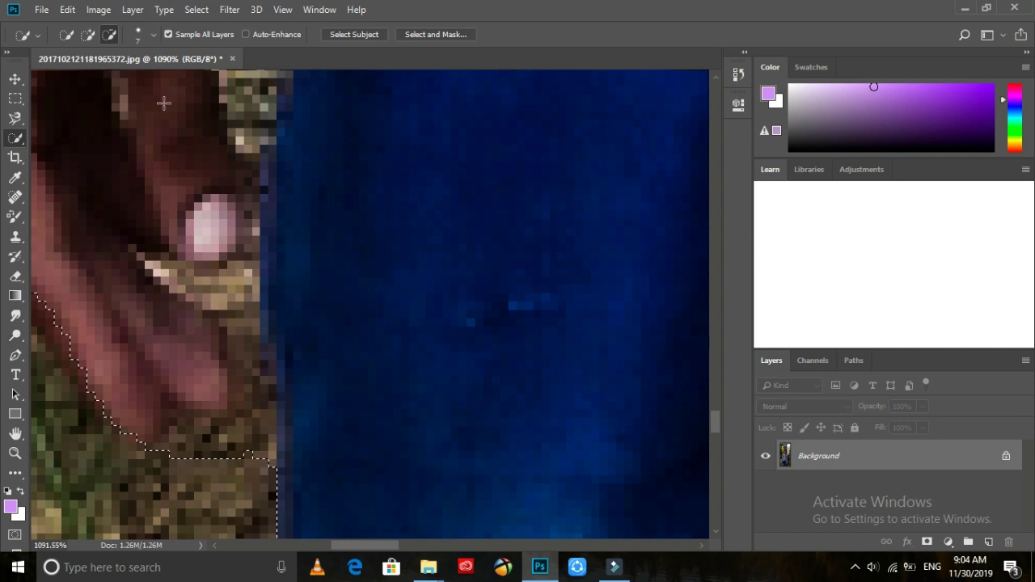
mouse_move(207, 334)
mouse_down()
mouse_move(116, 309)
mouse_move(144, 370)
mouse_move(108, 373)
mouse_up()
Step: Fill the unselected patch on the lower shirt and trim leftover background between the torso and the image's right-hand arm
click(89, 37)
scroll(77, 344, down, 12)
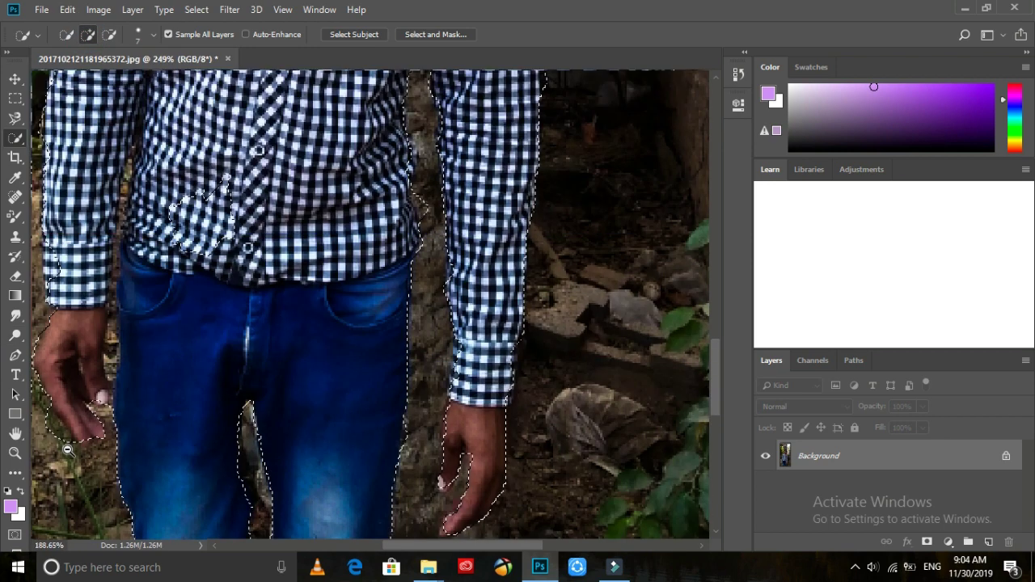
key(alt)
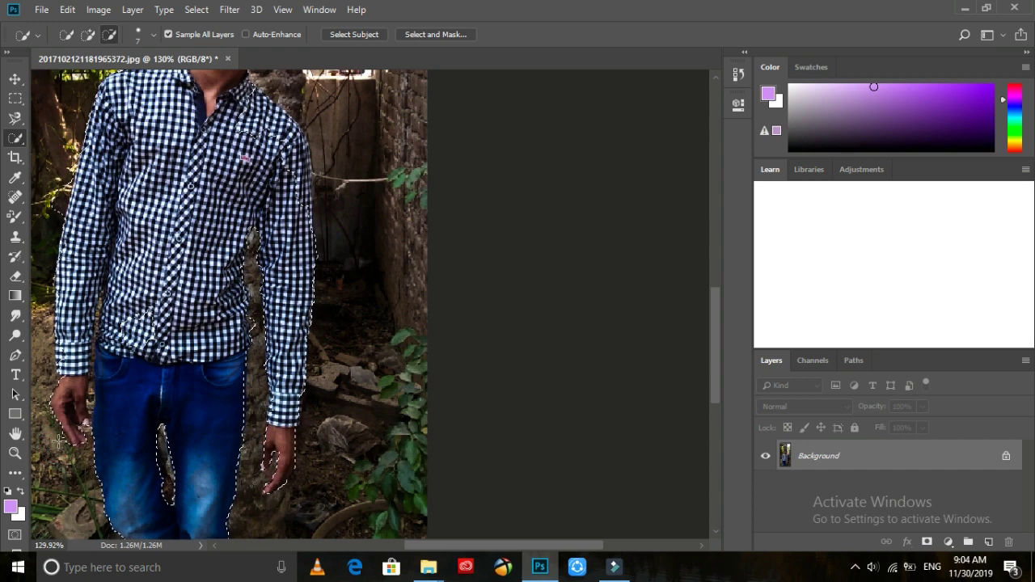
scroll(256, 330, up, 6)
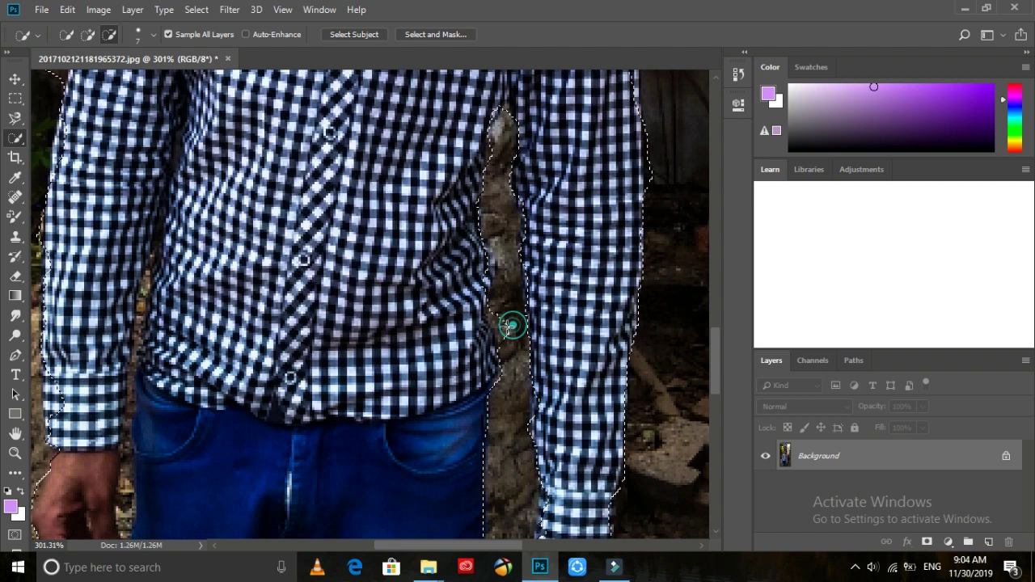
Step: Subtract the narrow background strip between the image's left-hand arm and the shirt and jeans from the selection
scroll(44, 368, up, 1)
scroll(44, 368, up, 2)
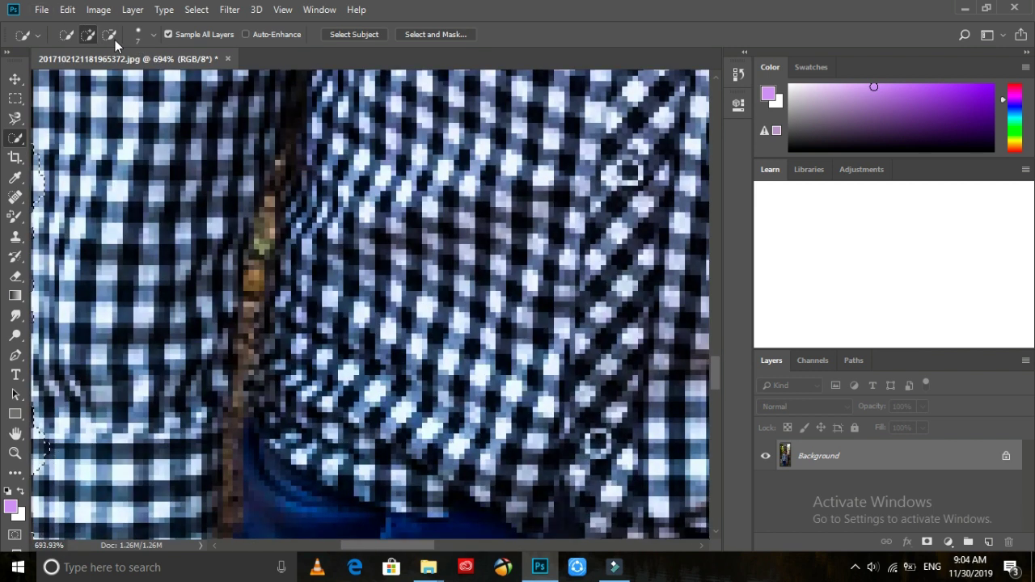
mouse_move(260, 294)
mouse_down()
mouse_move(229, 416)
mouse_move(226, 475)
mouse_up()
scroll(253, 324, down, 1)
scroll(238, 385, down, 1)
scroll(227, 454, down, 1)
scroll(224, 453, down, 1)
drag(224, 437, 218, 486)
scroll(221, 465, down, 1)
click(220, 441)
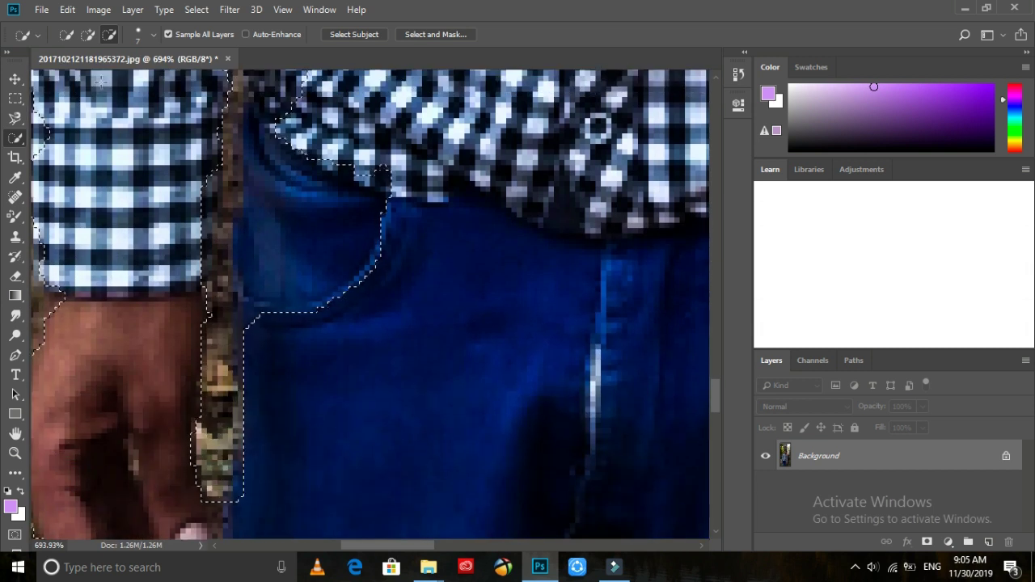
Step: Add the unselected jeans pocket and the adjoining shirt side near the image's left-hand arm to the selection
click(88, 34)
mouse_move(263, 500)
mouse_down()
mouse_move(235, 511)
mouse_move(198, 507)
mouse_up()
scroll(170, 442, up, 4)
click(272, 391)
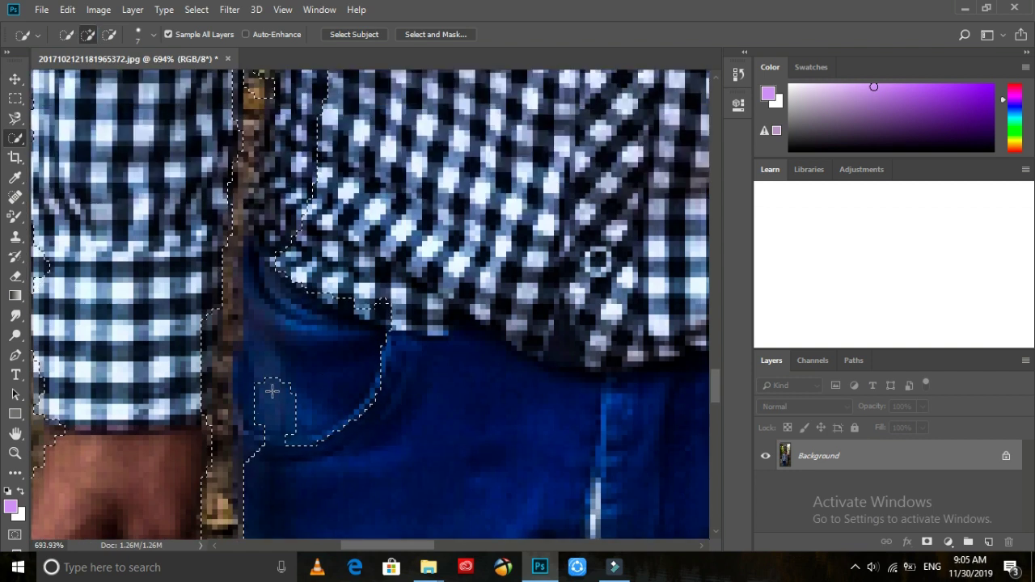
mouse_move(273, 289)
mouse_down()
mouse_move(183, 340)
mouse_move(193, 336)
mouse_move(194, 362)
mouse_up()
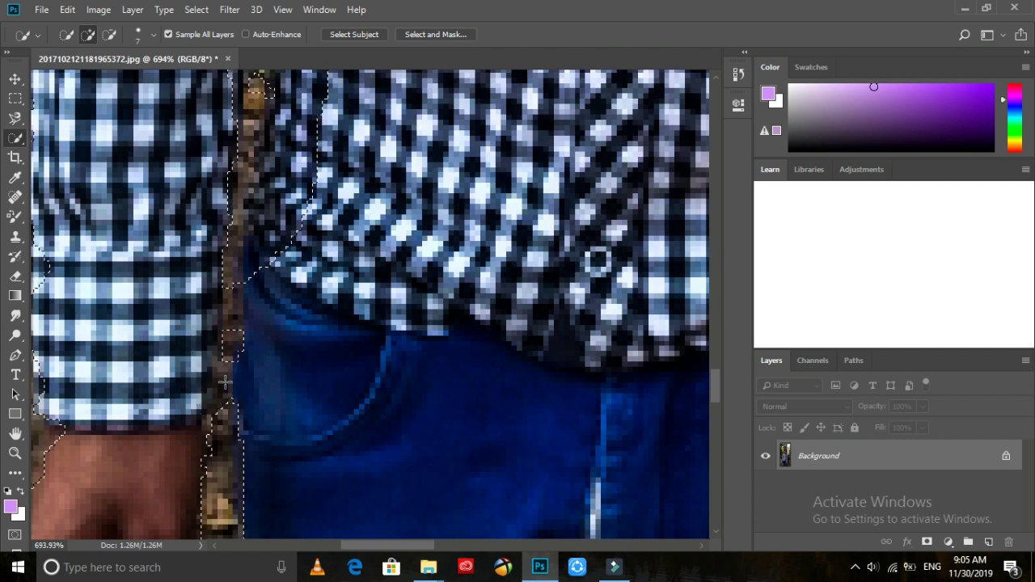
scroll(299, 237, up, 6)
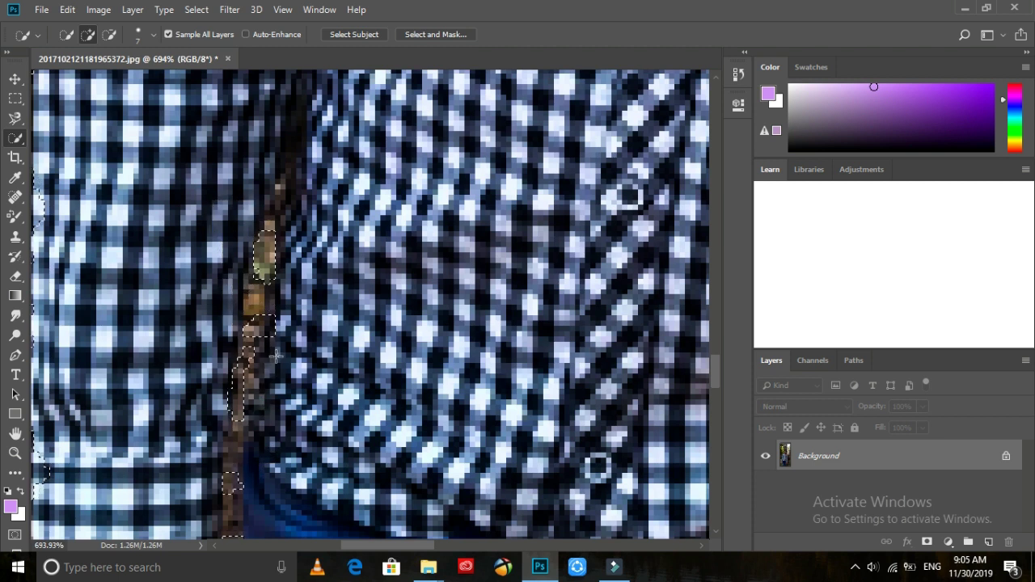
Step: With a size 3 brush, subtract the background sliver between the image's left-hand sleeve and torso, keeping the jeans edge selected
scroll(276, 356, down, 2)
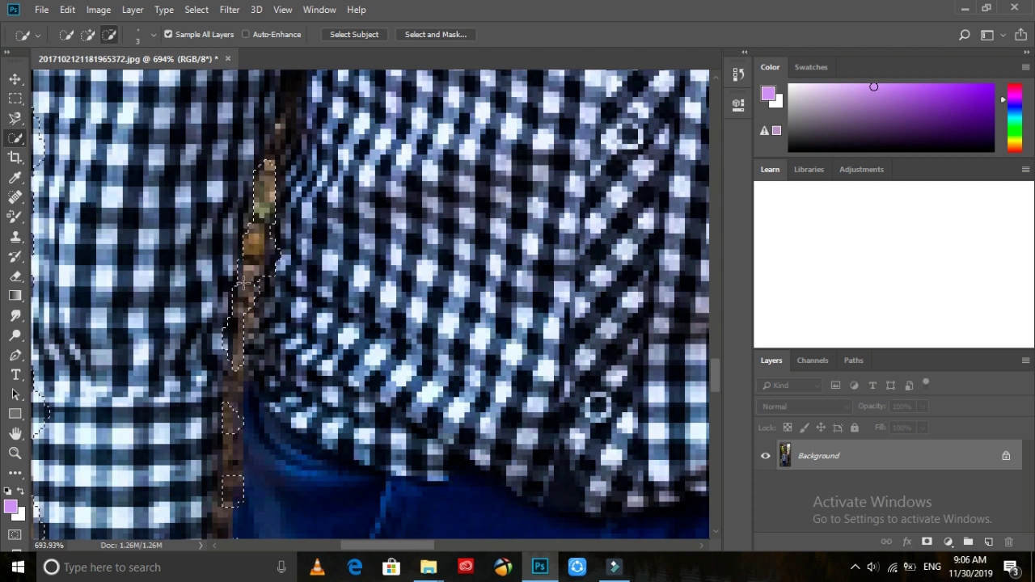
scroll(232, 378, down, 2)
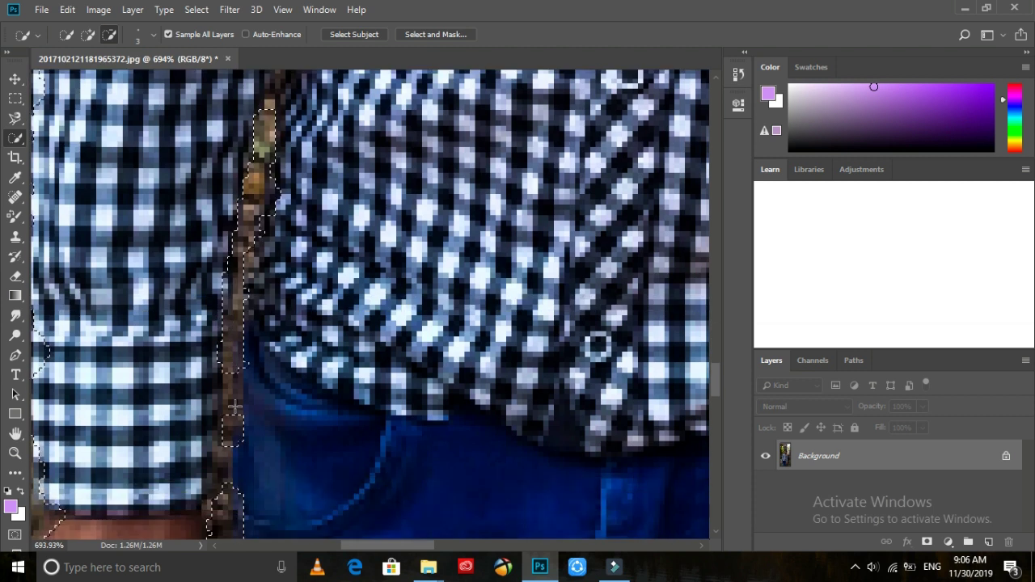
scroll(231, 396, down, 2)
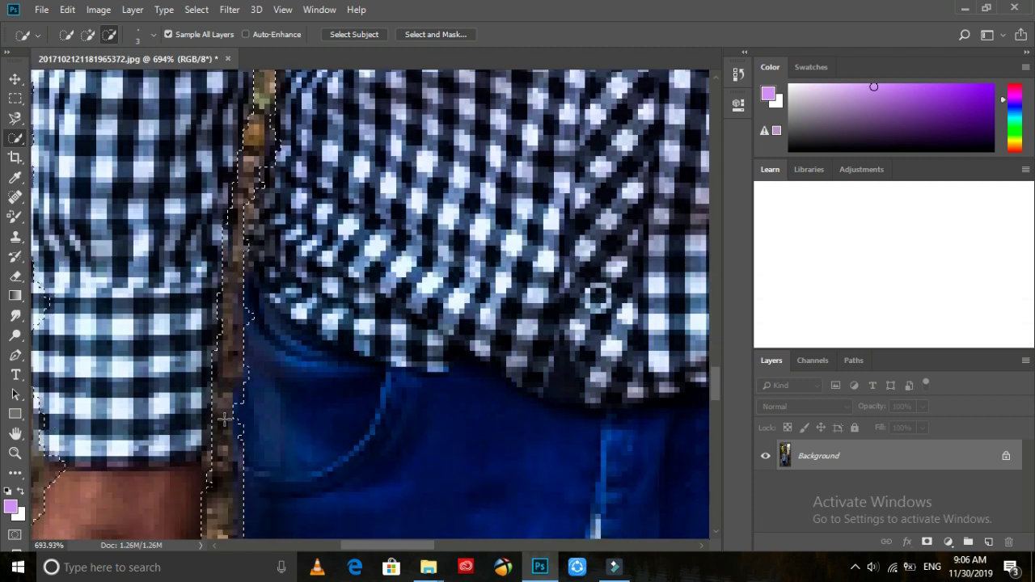
click(88, 34)
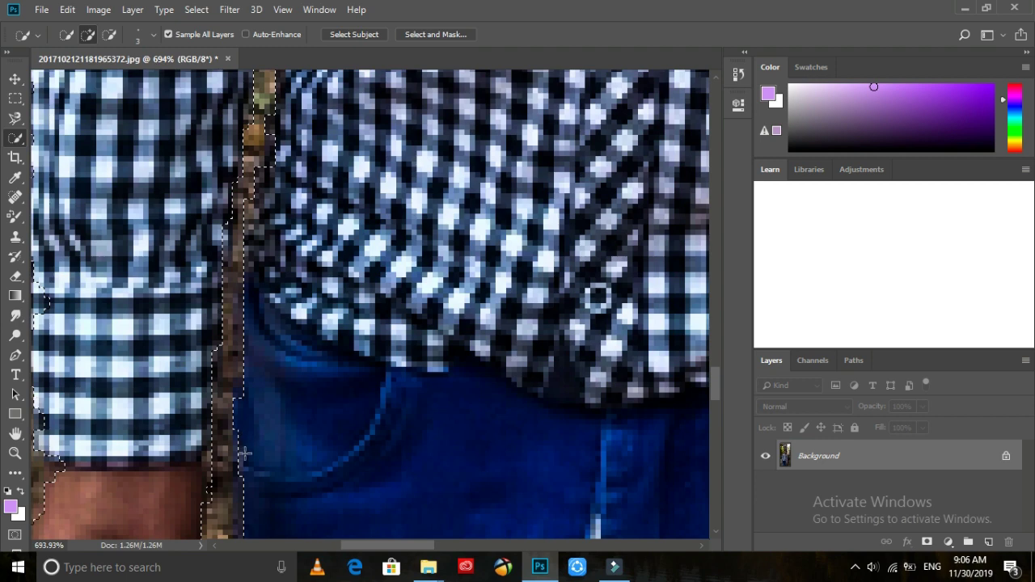
scroll(227, 469, down, 5)
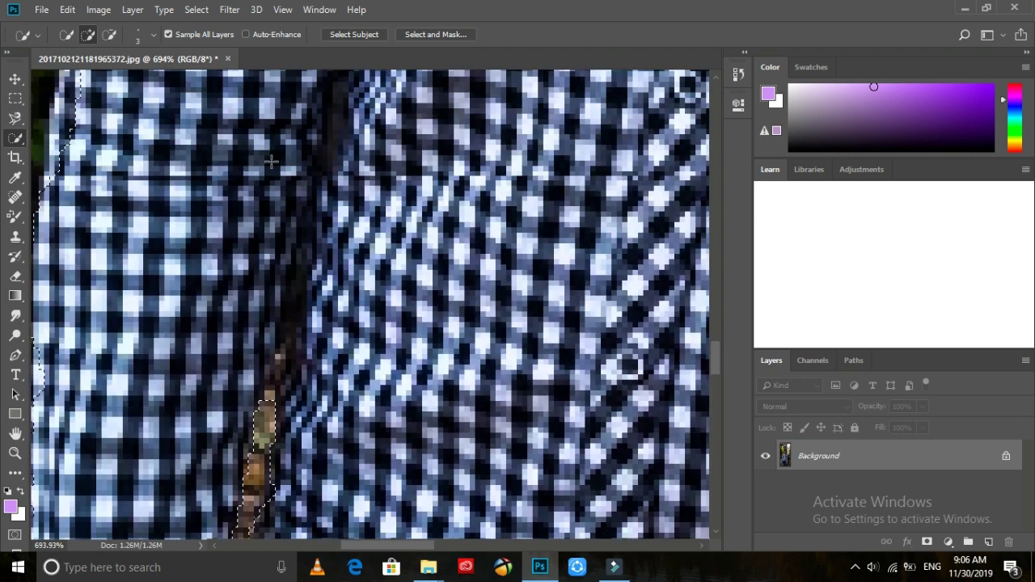
Step: Trim the background outside the image's left-hand sleeve from the selection
click(109, 34)
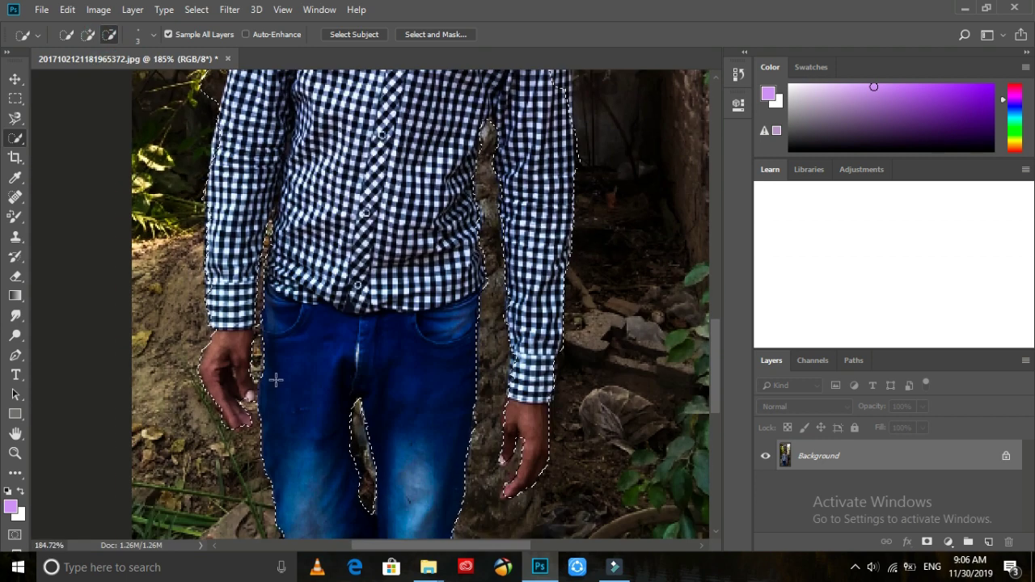
scroll(266, 315, up, 2)
scroll(288, 291, up, 6)
click(203, 404)
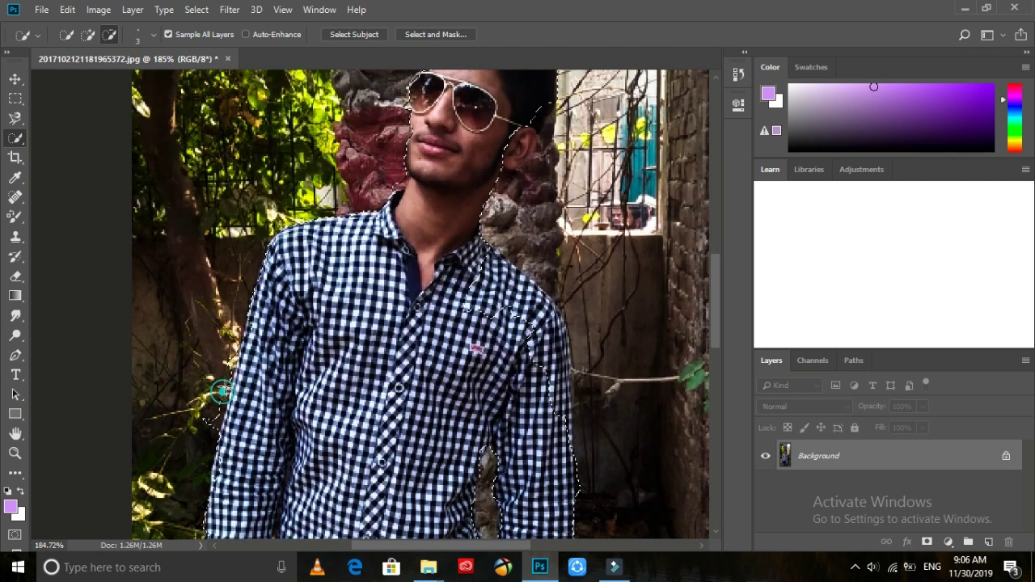
scroll(275, 443, up, 3)
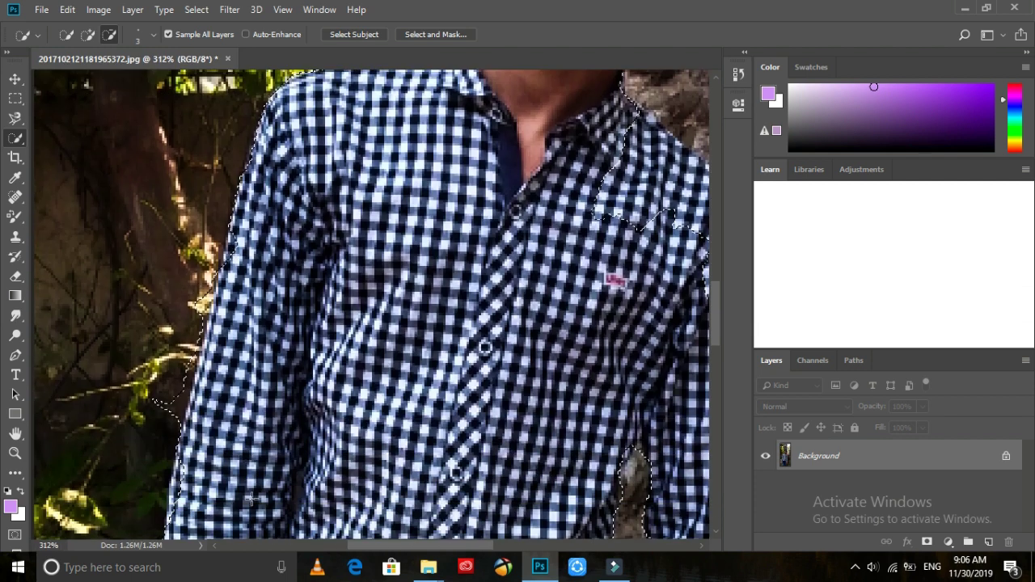
scroll(251, 499, down, 2)
click(89, 34)
Step: Set the brush size to 11 and add the unselected hair above the forehead to the selection
scroll(183, 374, up, 10)
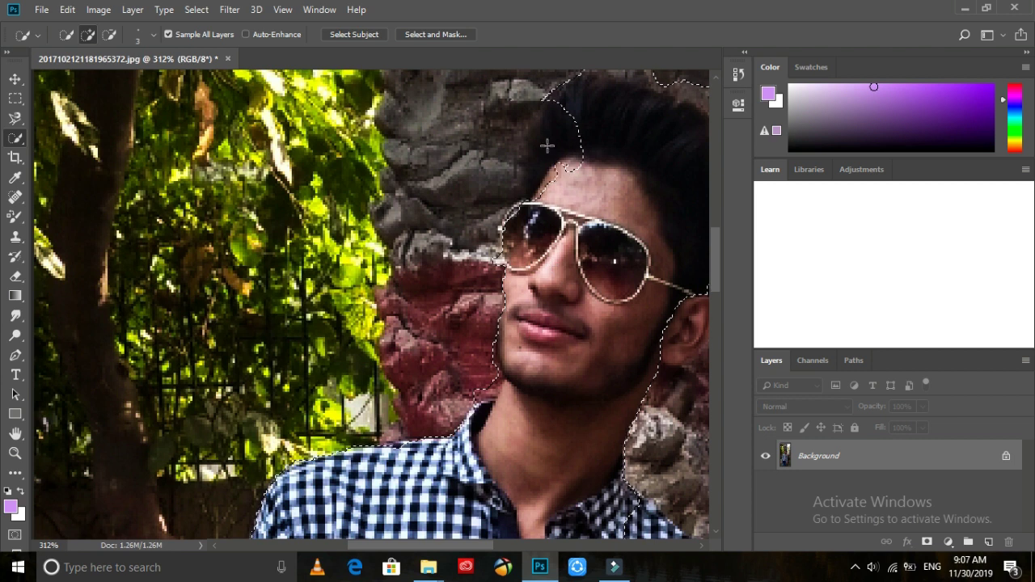
right_click(546, 145)
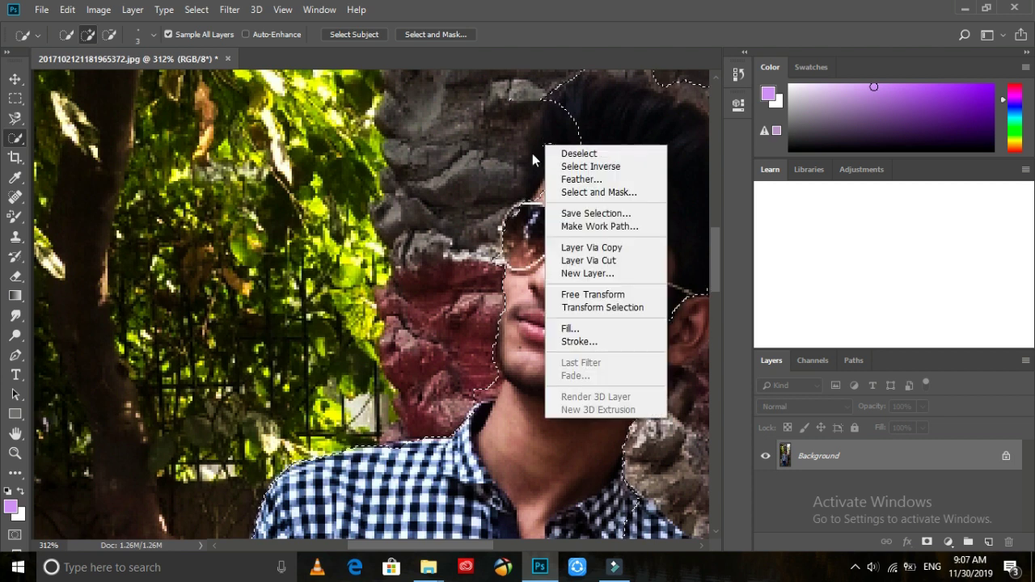
click(153, 37)
drag(71, 79, 75, 80)
click(333, 104)
right_click(399, 134)
click(139, 32)
key(ctrl+z)
drag(560, 109, 539, 187)
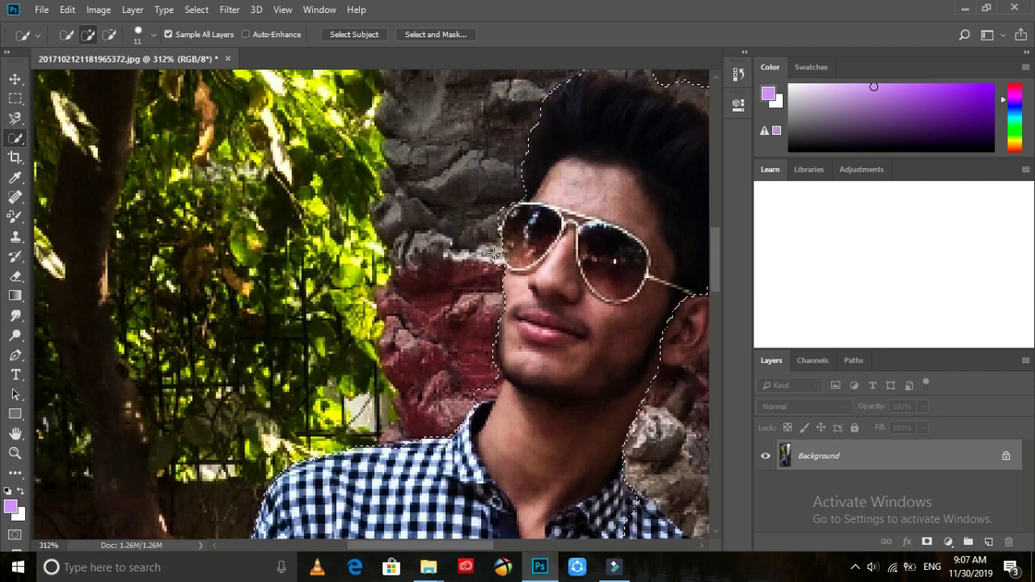
Step: Refine the selection along the image's left-hand side of the face, trimming the wall beside the jaw and collar
scroll(494, 258, up, 4)
key(alt+space)
key(Escape)
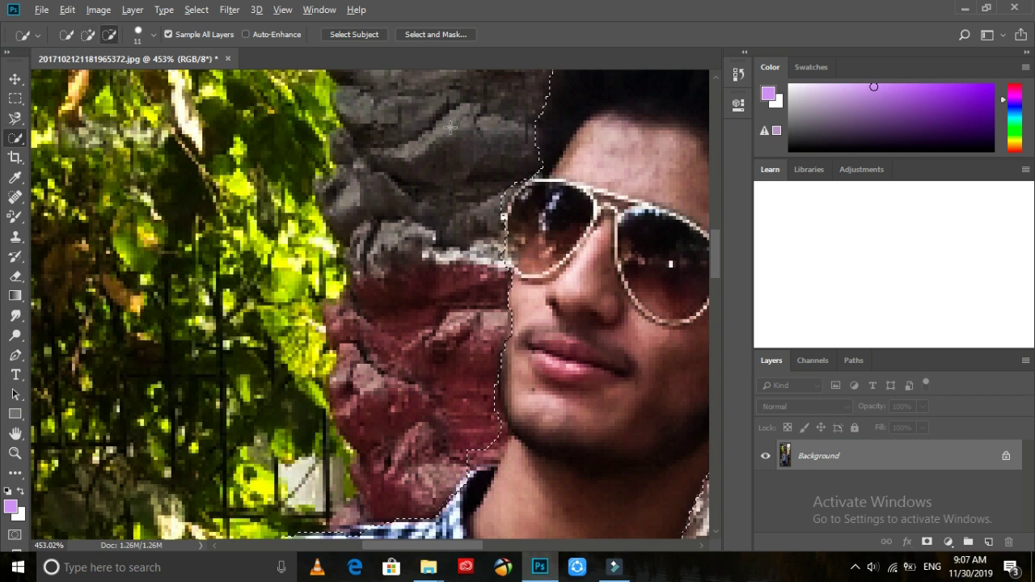
scroll(496, 212, up, 2)
scroll(496, 212, down, 5)
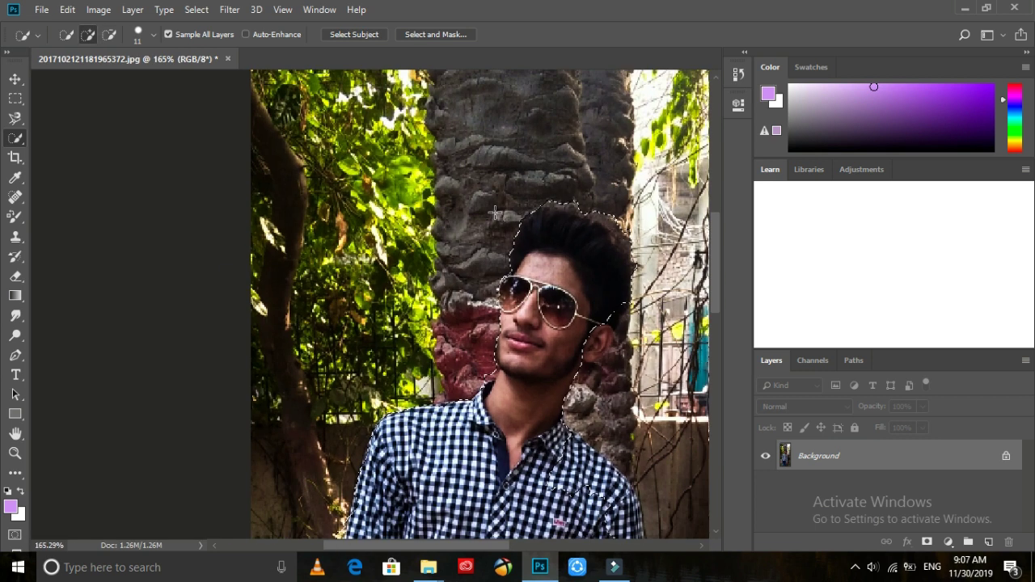
scroll(494, 212, up, 2)
scroll(490, 186, down, 5)
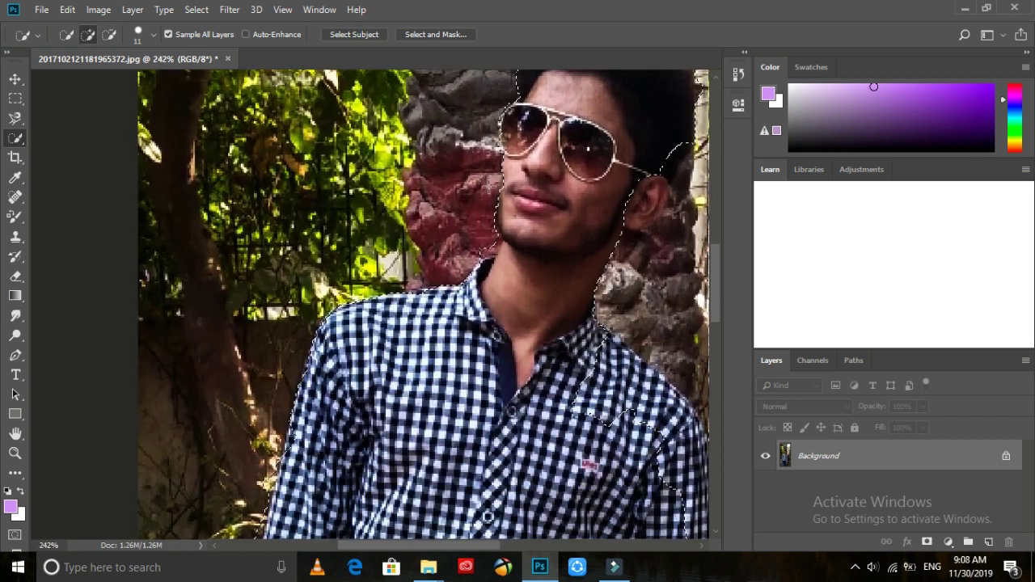
scroll(486, 253, up, 2)
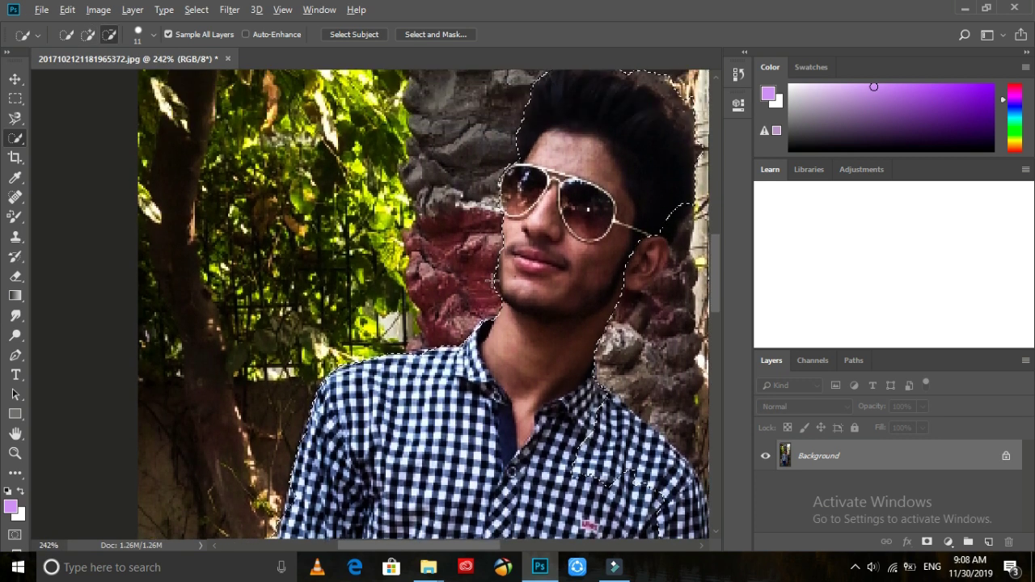
click(509, 243)
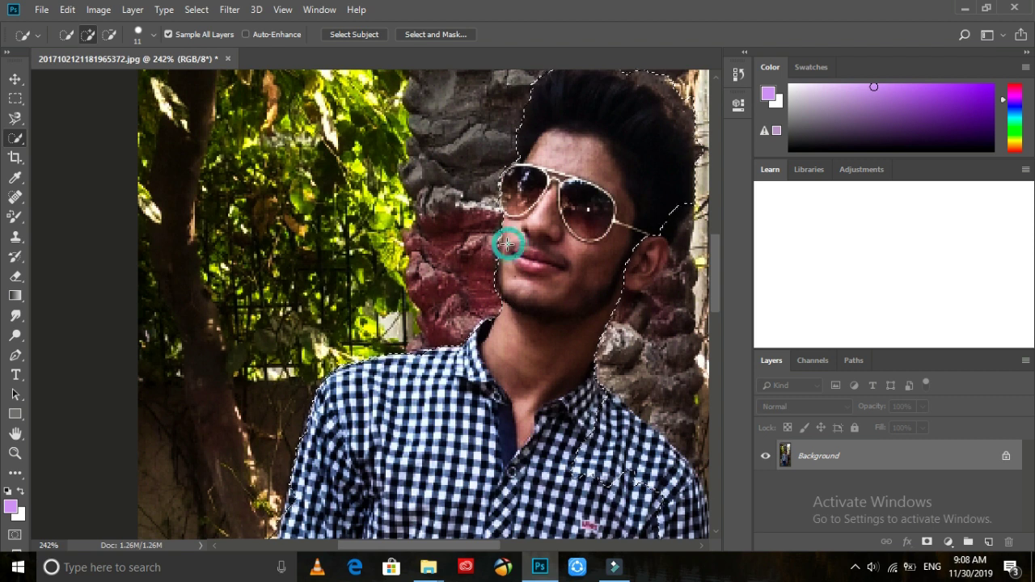
Step: Add the visible ear to the selection and tidy the edge around the earlobe
click(648, 268)
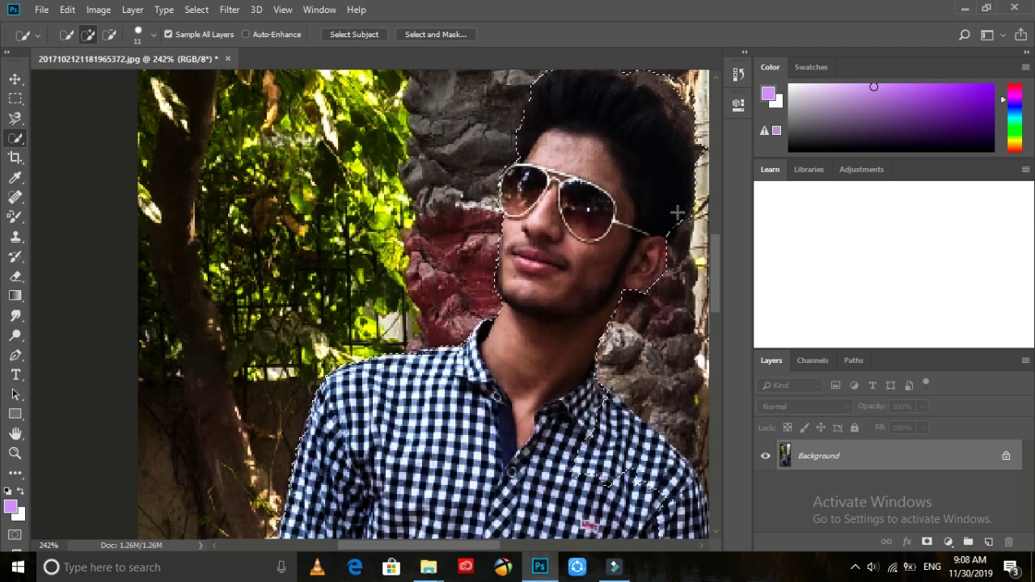
scroll(684, 207, up, 5)
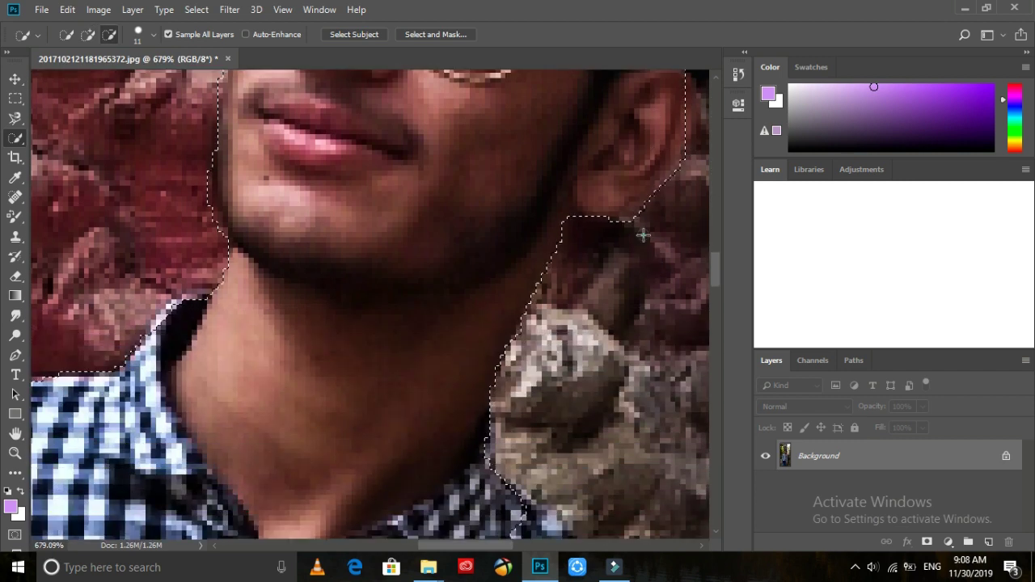
mouse_move(617, 197)
mouse_down()
mouse_move(601, 167)
mouse_move(609, 180)
mouse_move(633, 172)
mouse_move(609, 204)
mouse_up()
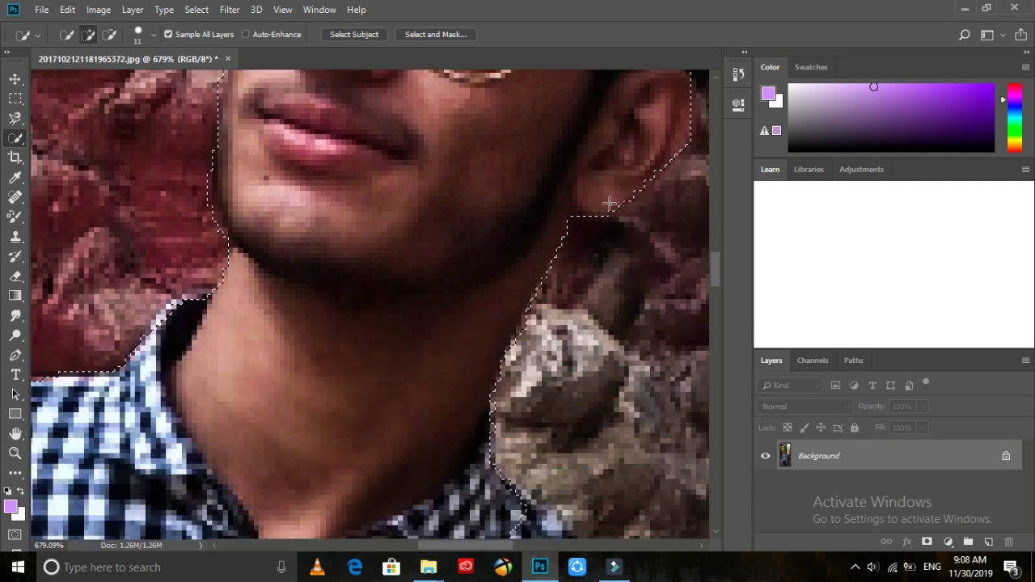
scroll(607, 194, up, 4)
scroll(607, 195, down, 5)
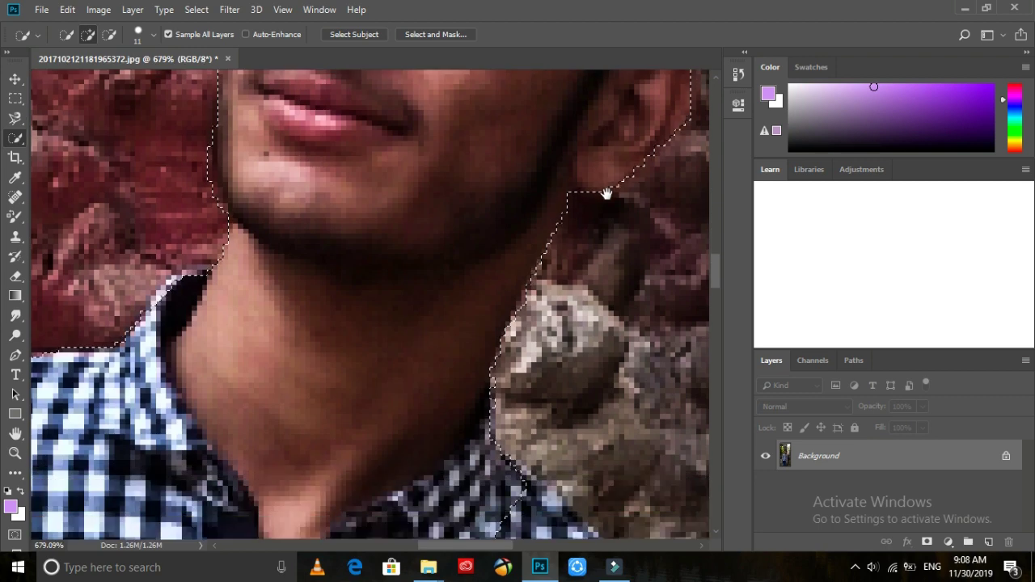
Step: Add the unselected shirt area from the collar to the image's right-hand shoulder to the selection
scroll(607, 194, down, 2)
key(super)
click(762, 450)
drag(517, 473, 559, 514)
scroll(558, 512, down, 8)
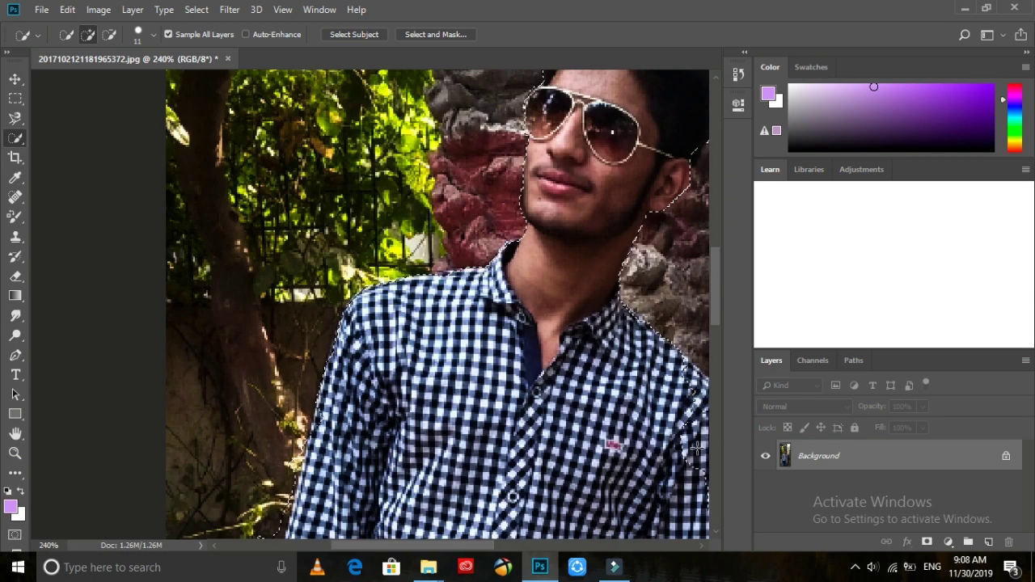
drag(697, 449, 690, 372)
Step: Fill the remaining gap on the image's right-hand upper sleeve and clean up the selection along its outer edge
scroll(696, 387, down, 6)
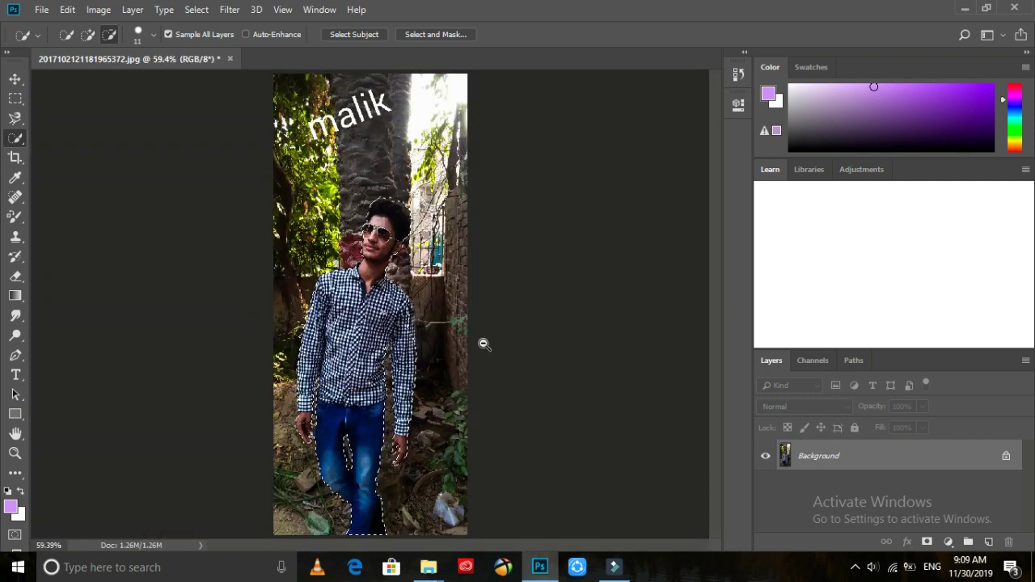
scroll(483, 343, up, 5)
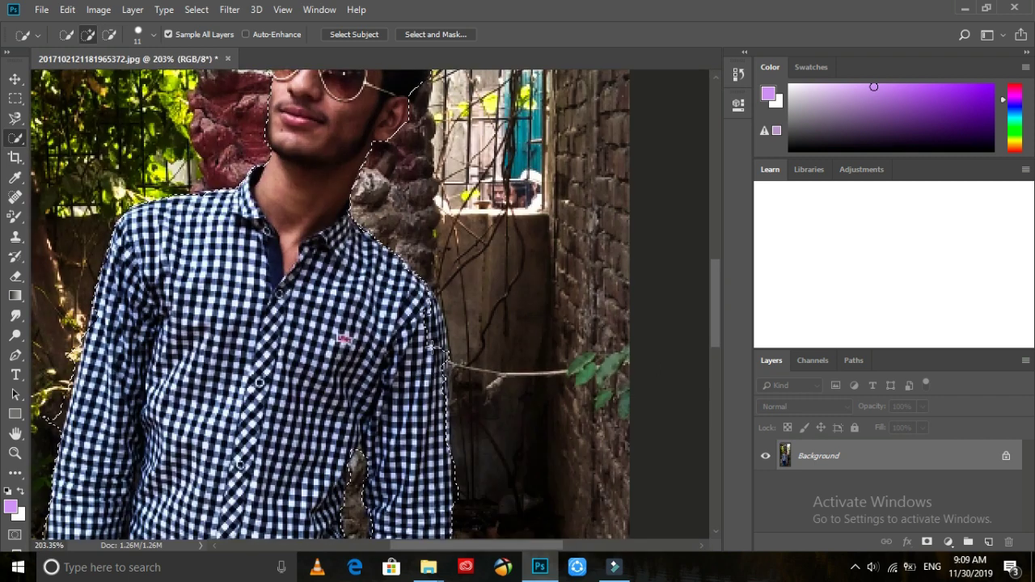
scroll(437, 326, down, 3)
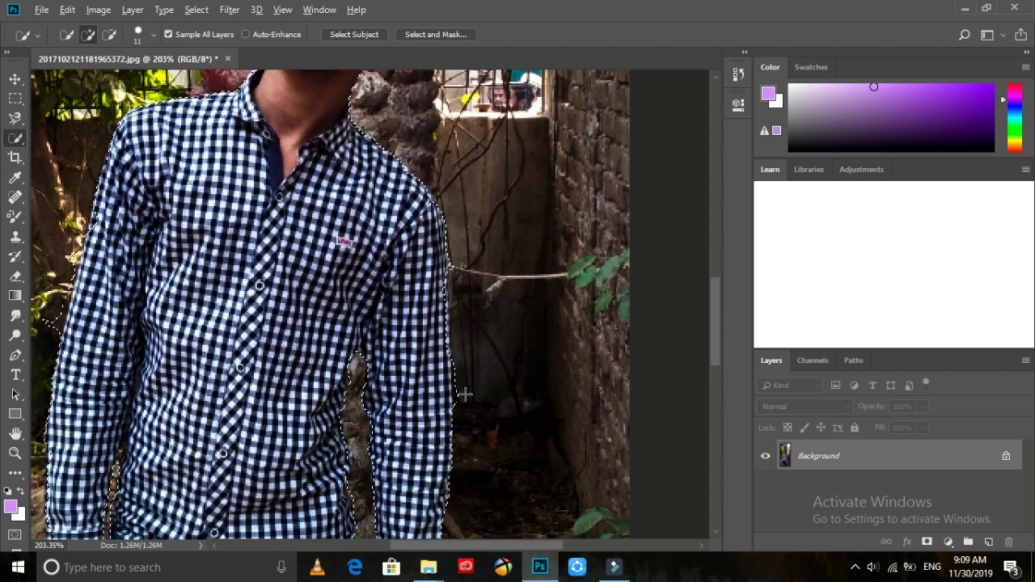
key(alt)
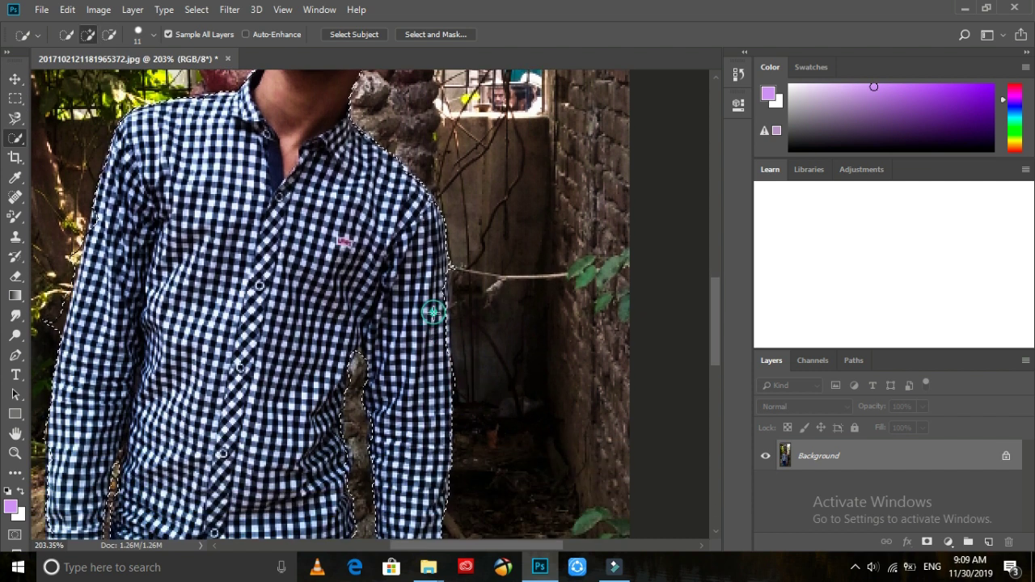
scroll(435, 311, down, 9)
click(386, 389)
Step: Subtract the leftover foliage patch beside the image's left-hand sleeve from the selection
scroll(386, 389, down, 2)
scroll(155, 339, up, 8)
alt+click(52, 258)
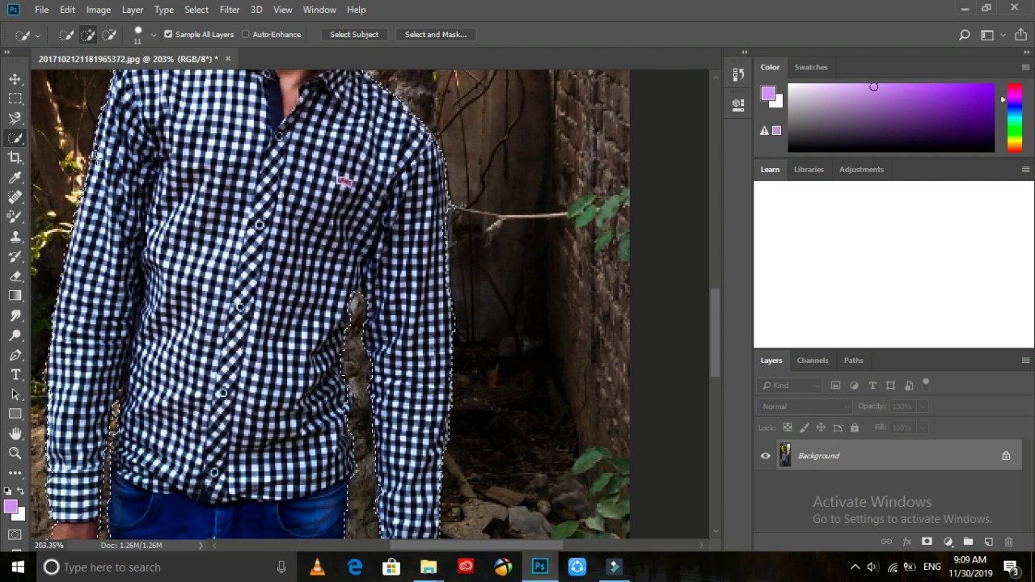
Step: Check the man's cutout against transparency in Select and Mask and accept it without adjusting any refinements
scroll(99, 152, down, 6)
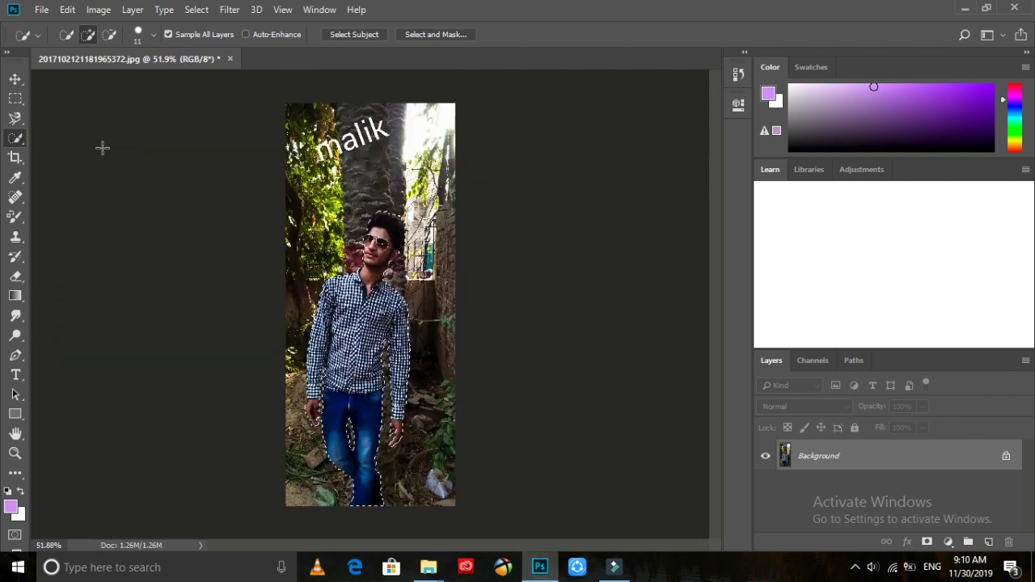
click(431, 31)
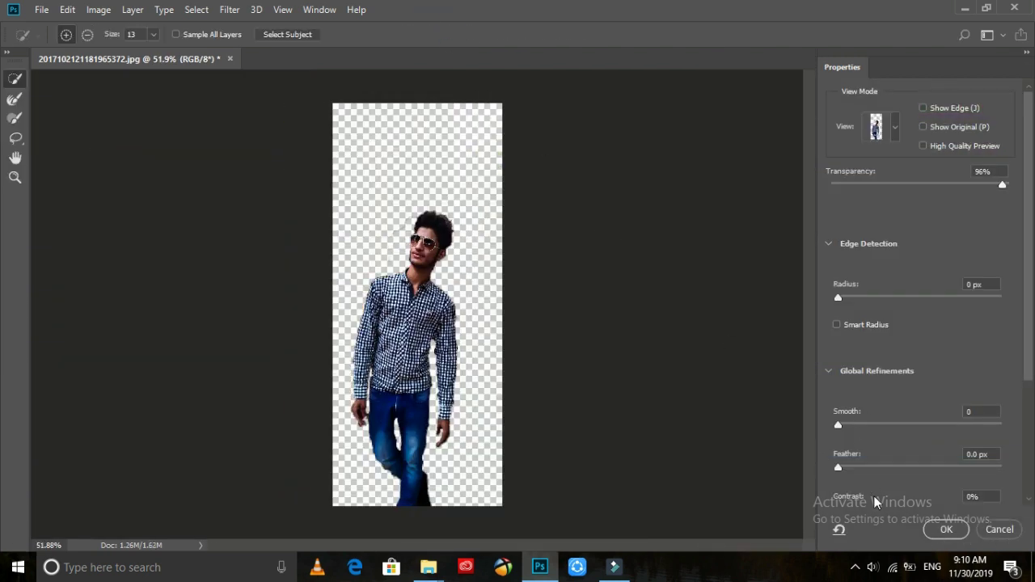
click(963, 525)
Step: Refine the selection edge around the lower fingers of the image's left-hand hand
scroll(330, 407, up, 8)
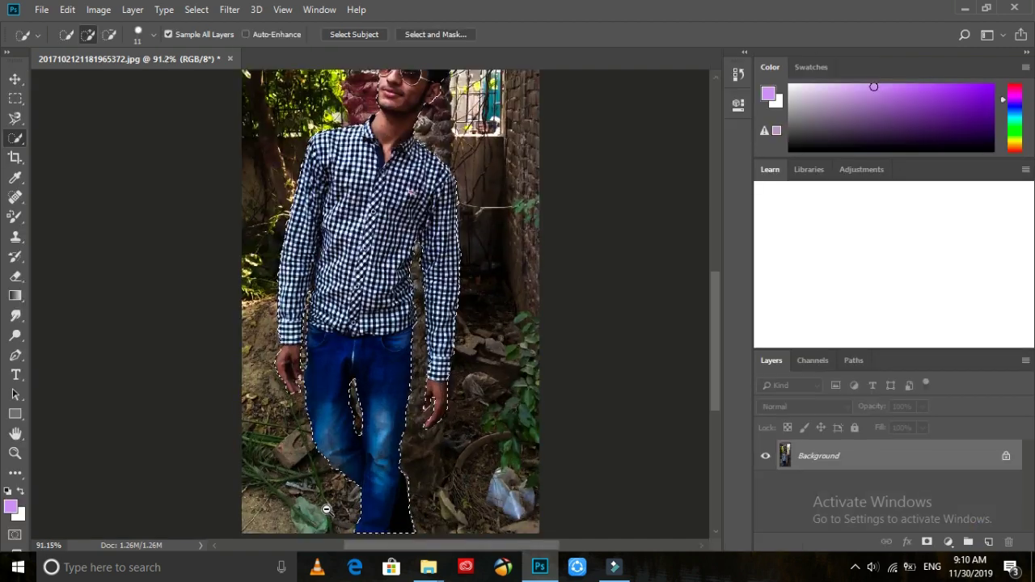
scroll(330, 407, up, 4)
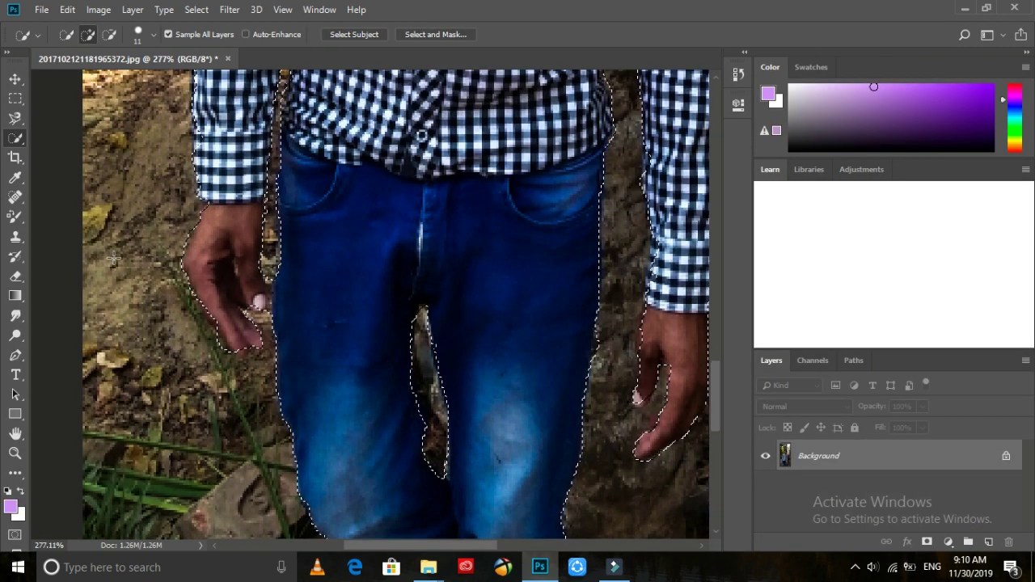
alt+click(213, 347)
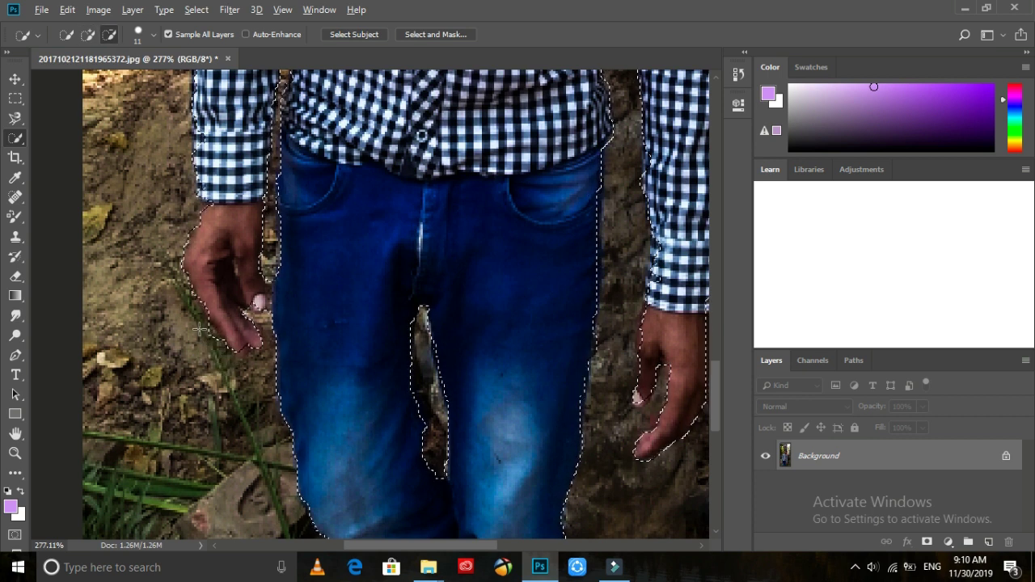
click(217, 316)
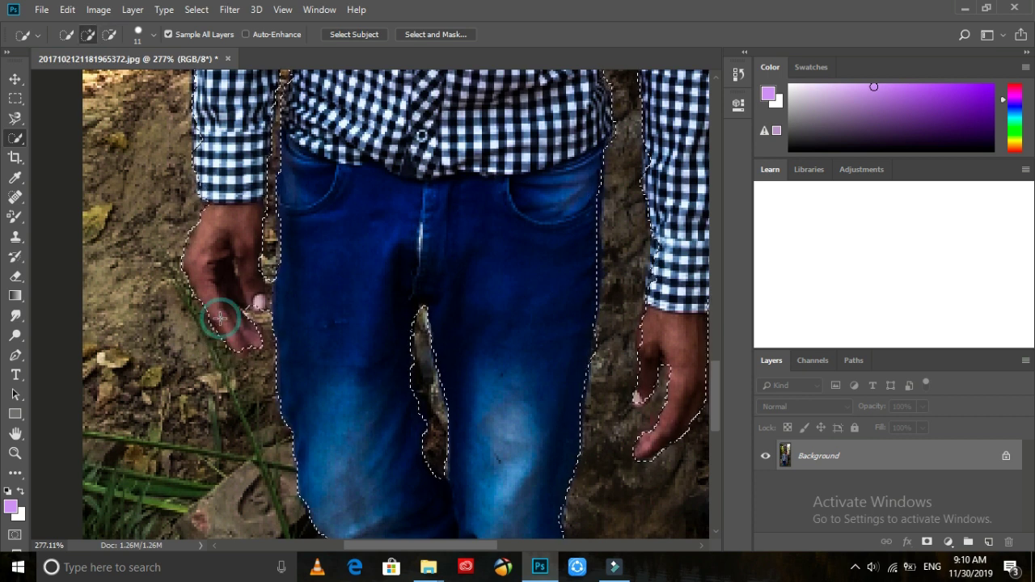
Step: Trim the background between the thumb and lower fingers of the image's left-hand hand out of the selection
click(237, 346)
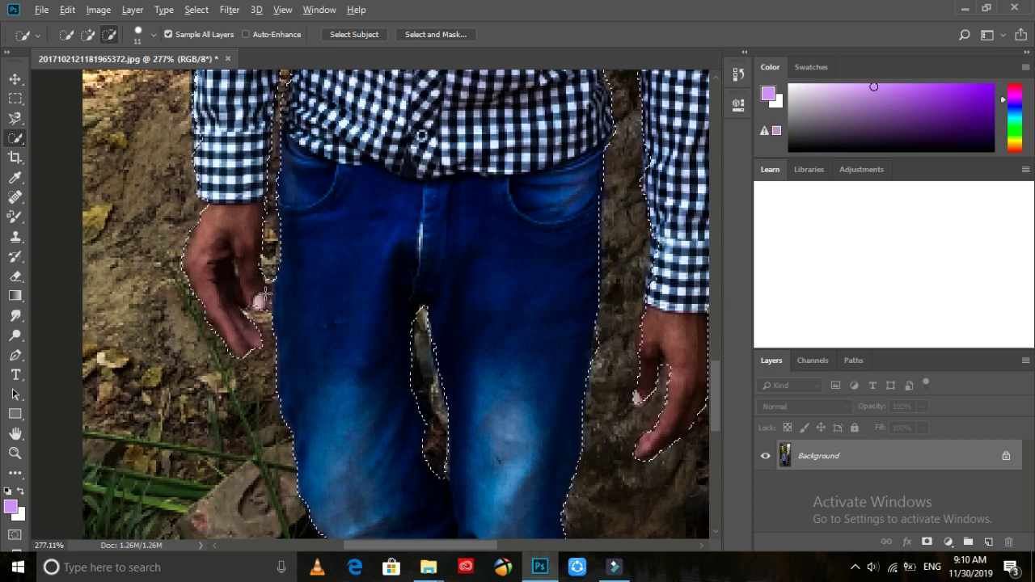
alt+click(254, 304)
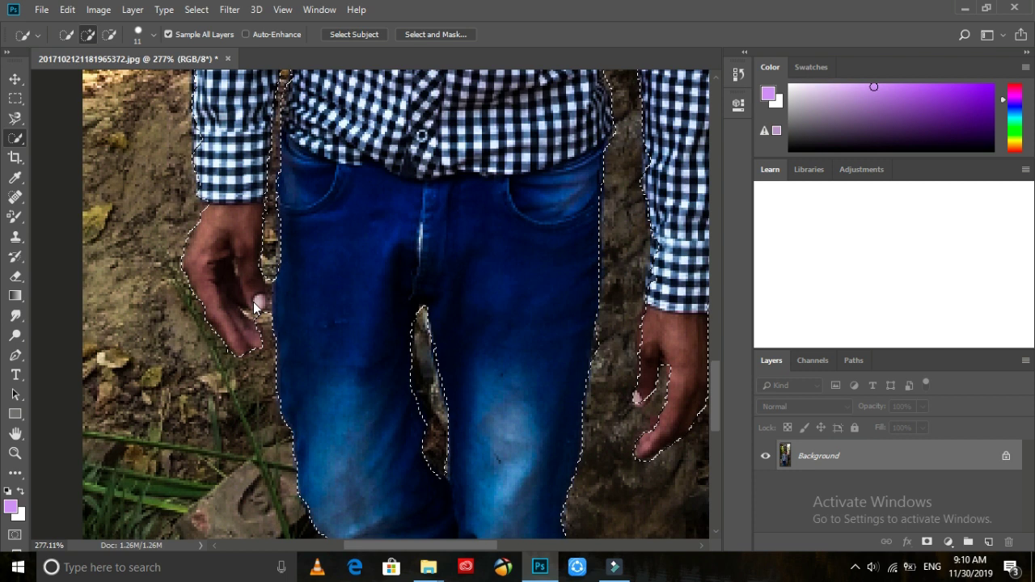
Step: Refine the whole selection in Select and Mask with Radius 2 px, Smooth 17, Feather 0.9 px and Shift Edge -16%, and accept it
key(ctrl+0)
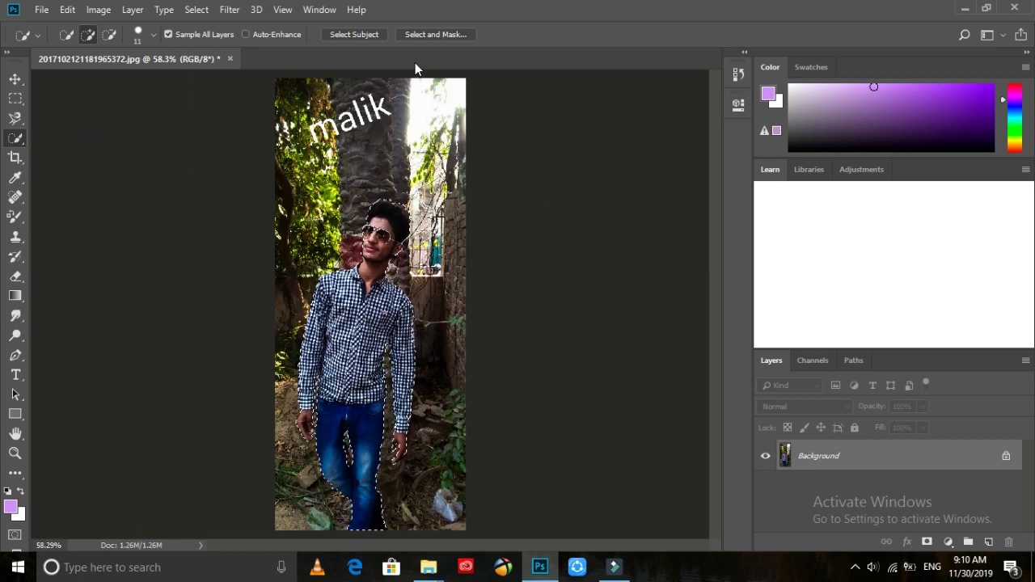
click(426, 34)
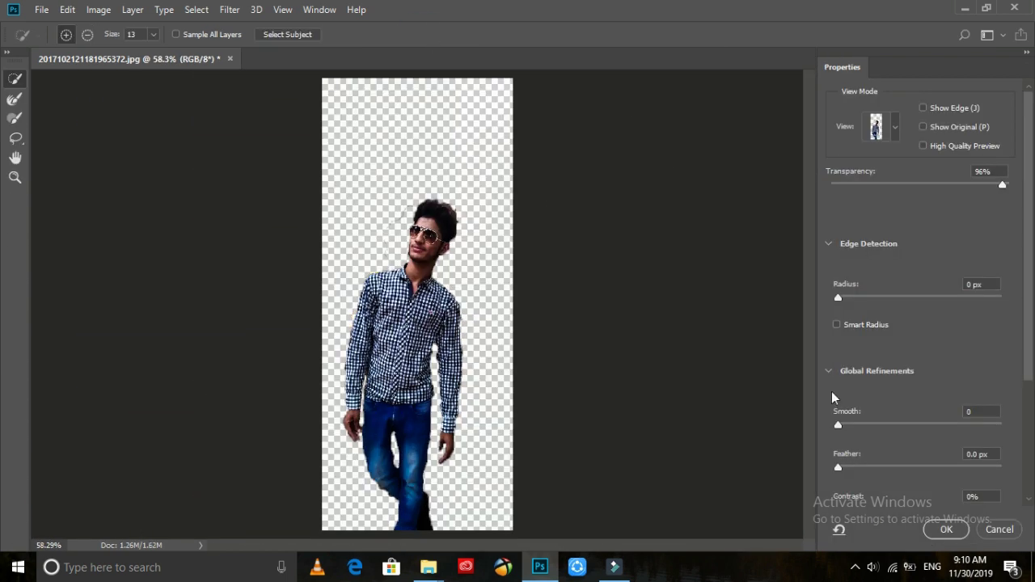
click(866, 467)
drag(865, 472, 847, 469)
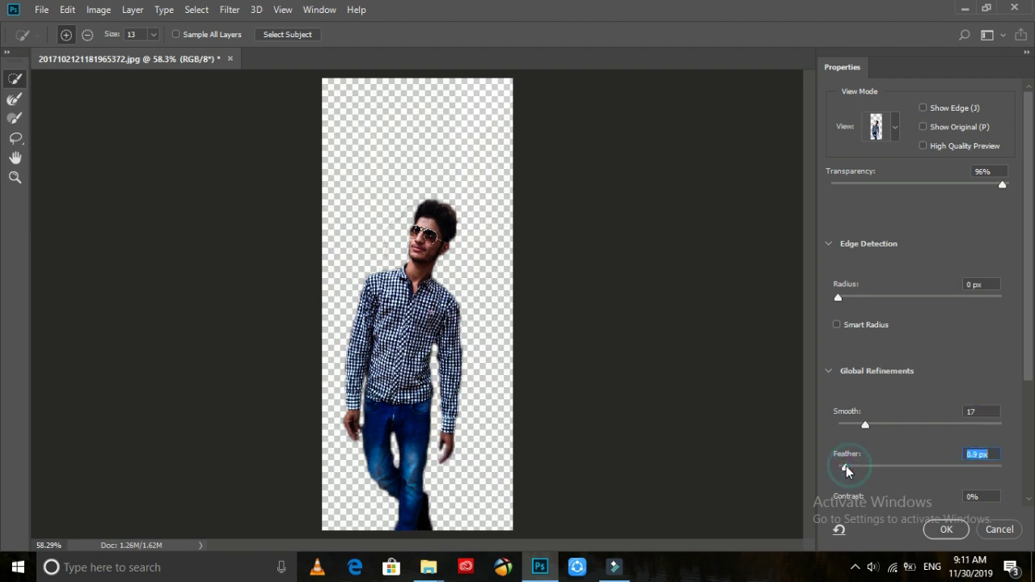
click(852, 298)
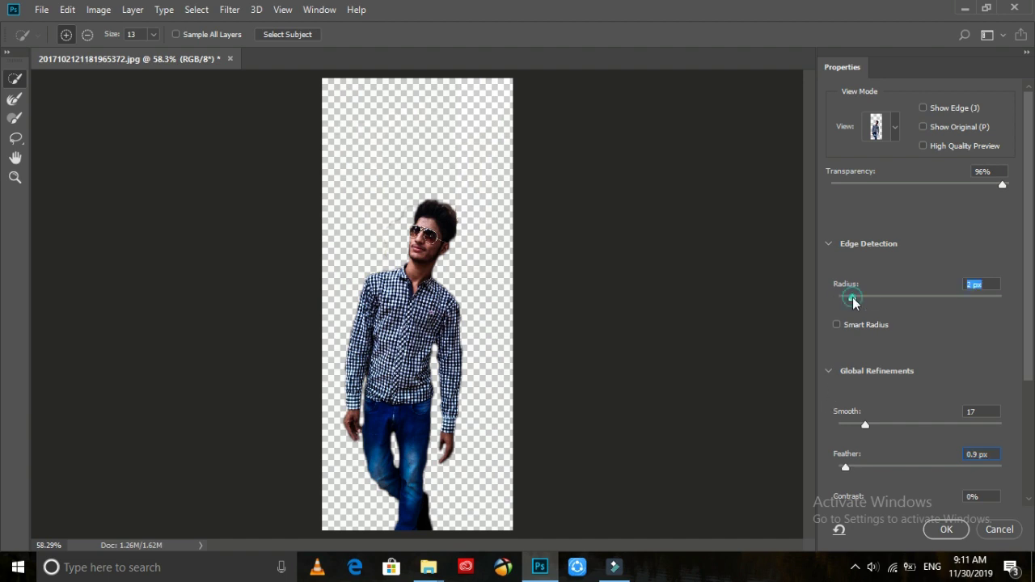
scroll(890, 364, down, 3)
click(908, 453)
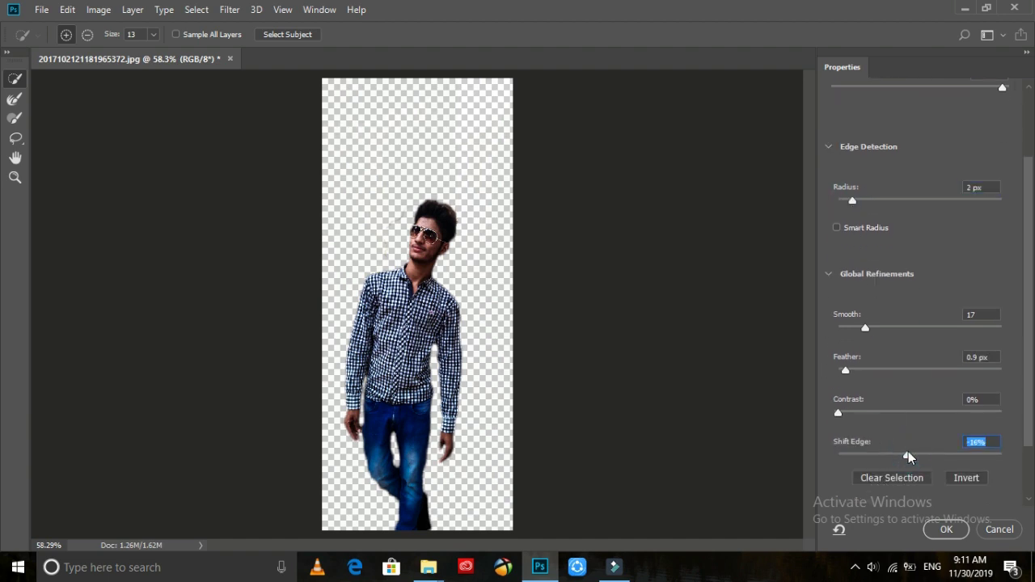
click(961, 529)
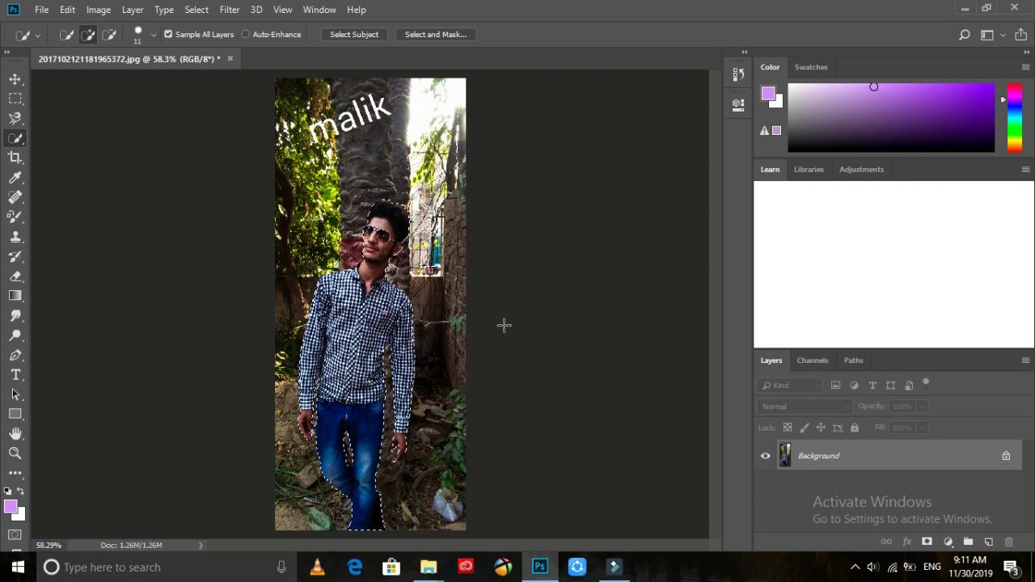
Step: Turn the selection into a layer mask and apply the mask permanently to isolate the man on transparency
click(927, 542)
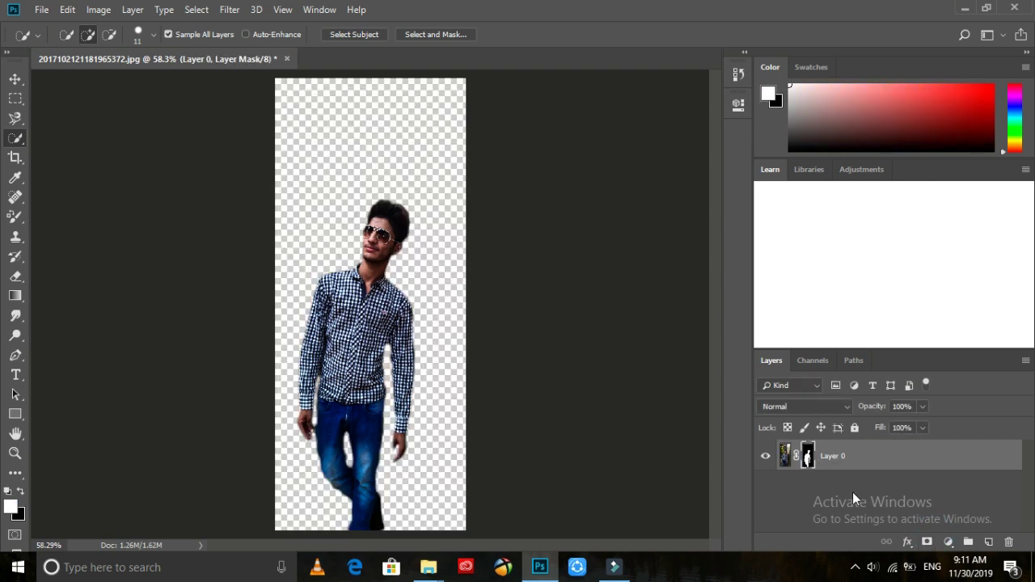
right_click(806, 457)
click(842, 353)
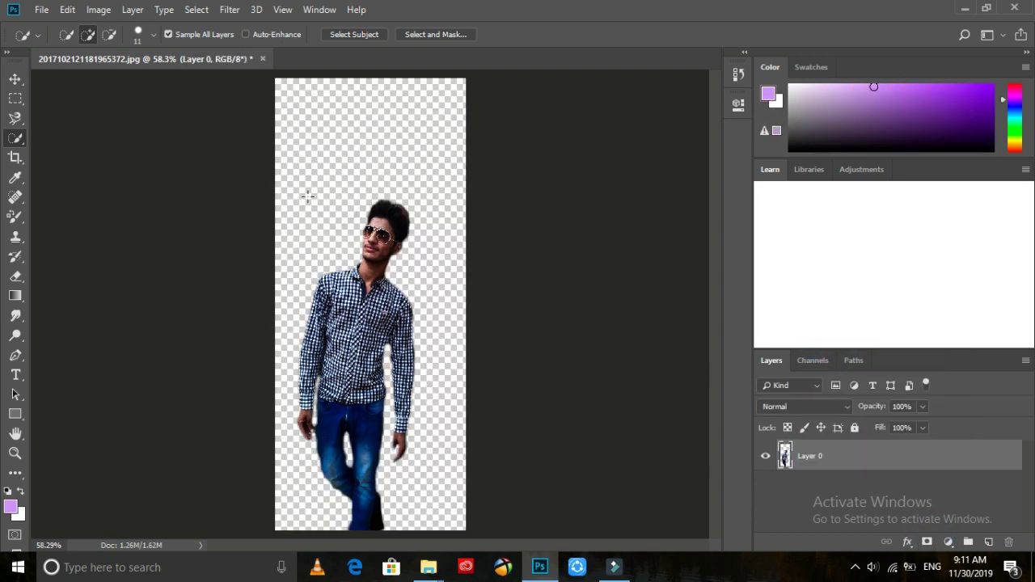
Step: Retouch the blemishes on the man's forehead with the Spot Healing Brush in Content-Aware mode
scroll(399, 249, up, 3)
key(alt+space)
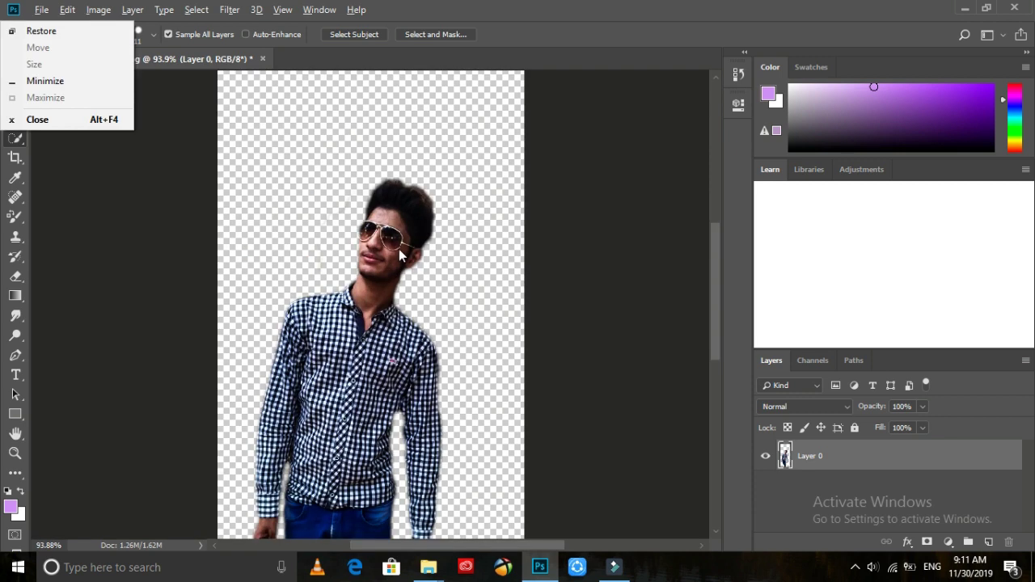
key(Escape)
scroll(398, 249, up, 8)
scroll(399, 249, down, 1)
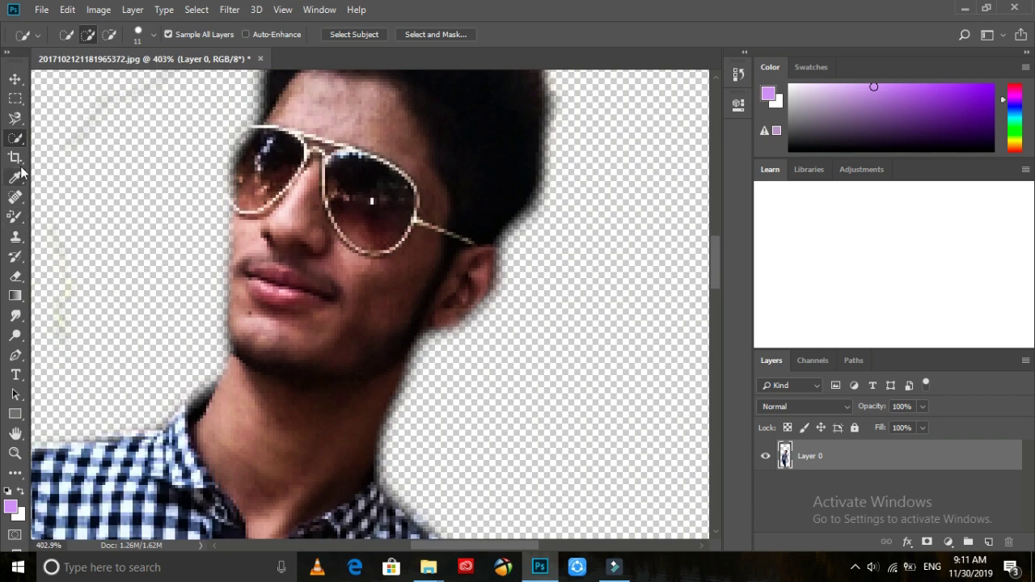
click(15, 315)
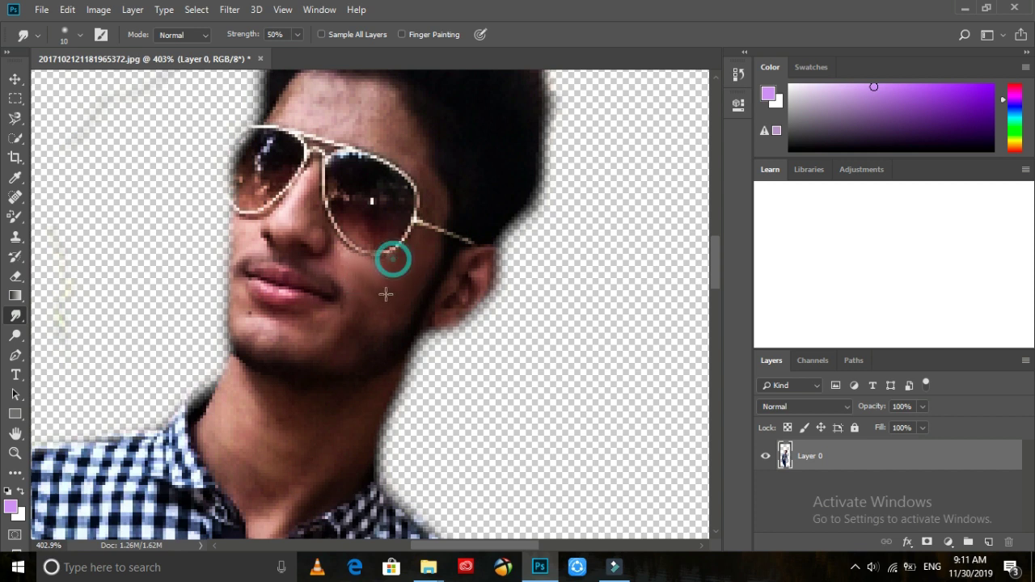
scroll(332, 158, up, 2)
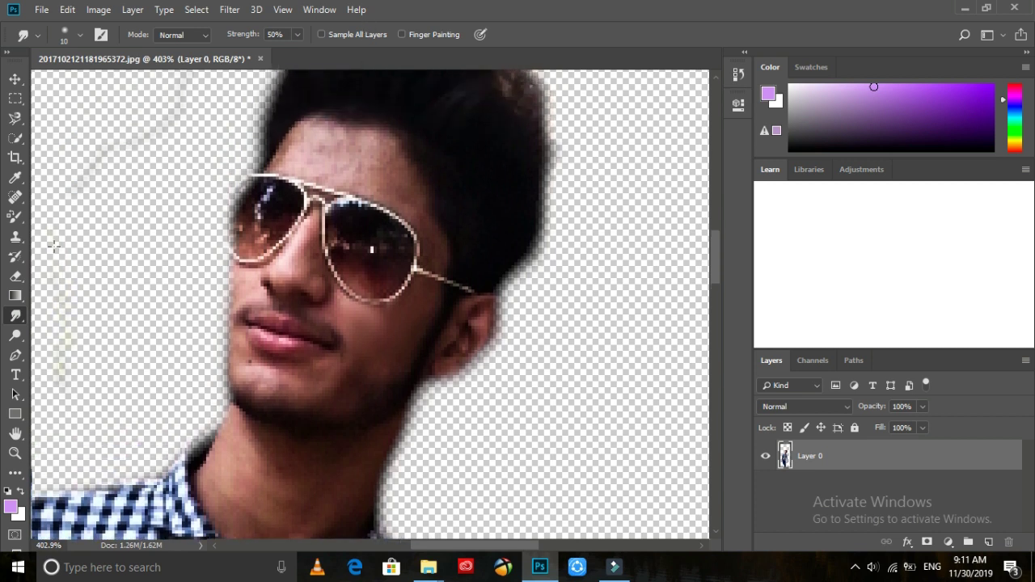
click(15, 197)
click(334, 169)
click(335, 144)
click(379, 158)
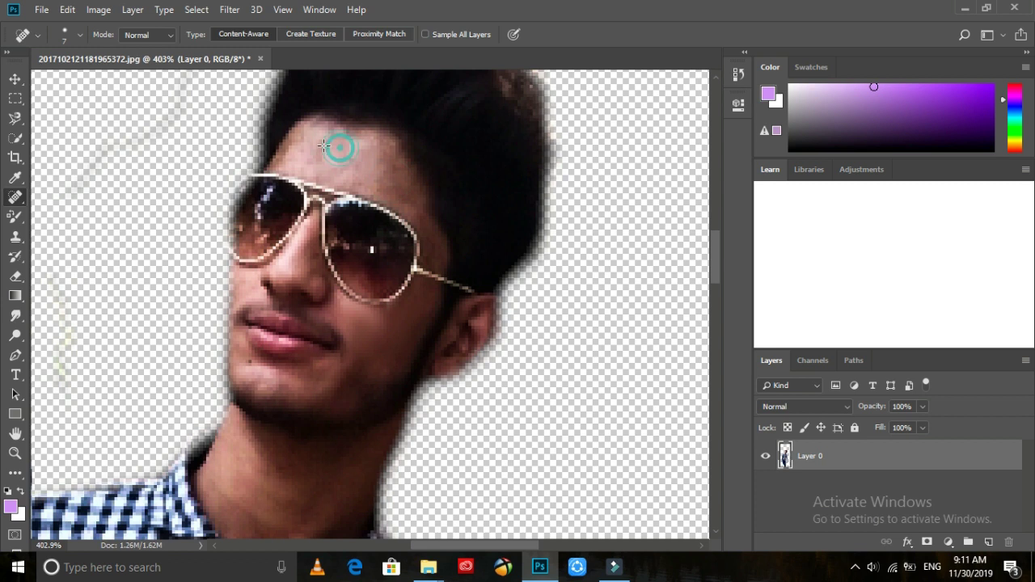
Step: Open the cutout in the Camera Raw filter and fine-tune its basic temperature, tone and clarity
scroll(324, 145, down, 10)
scroll(291, 317, up, 12)
scroll(300, 316, down, 2)
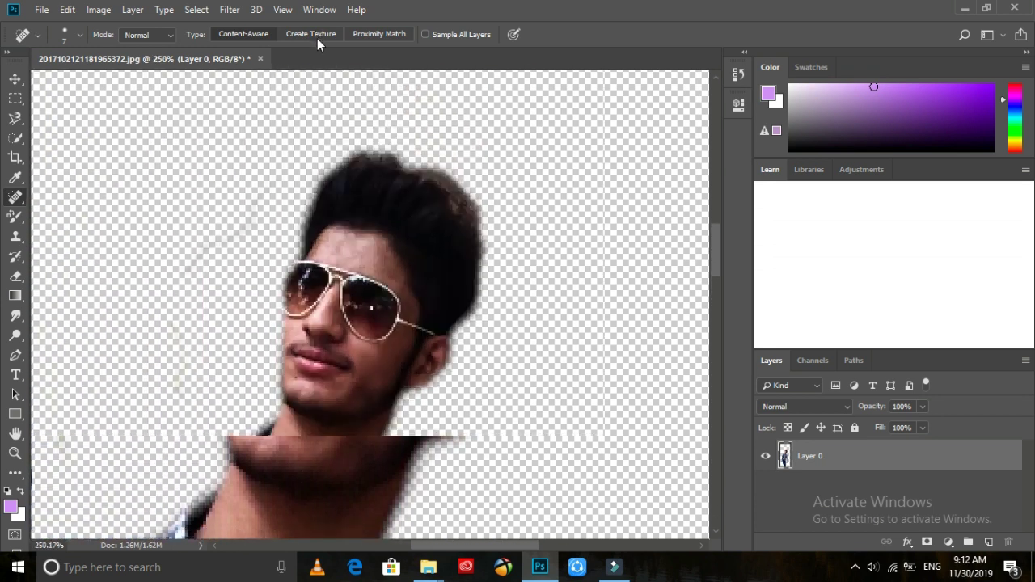
scroll(317, 38, down, 5)
click(230, 10)
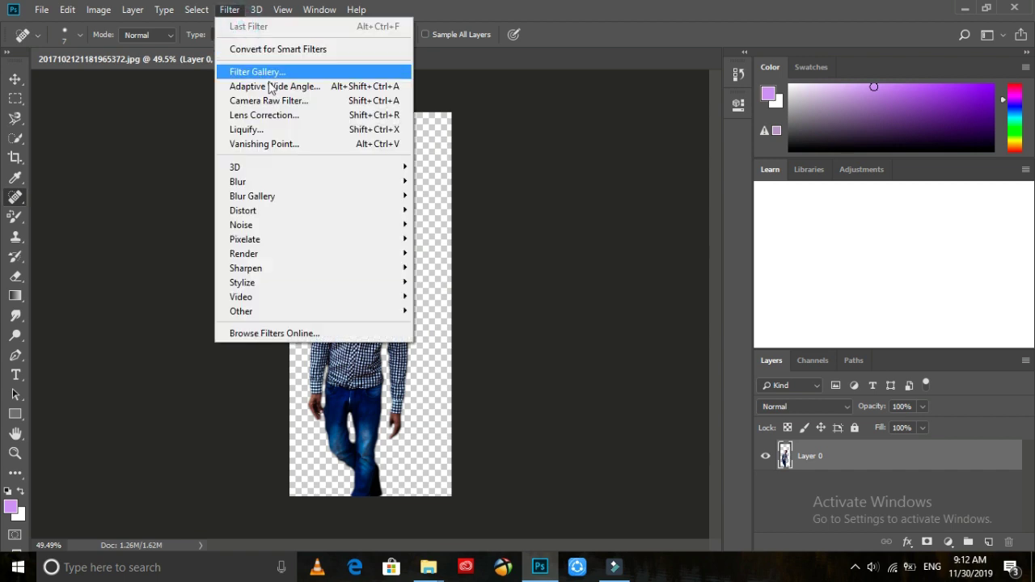
click(270, 100)
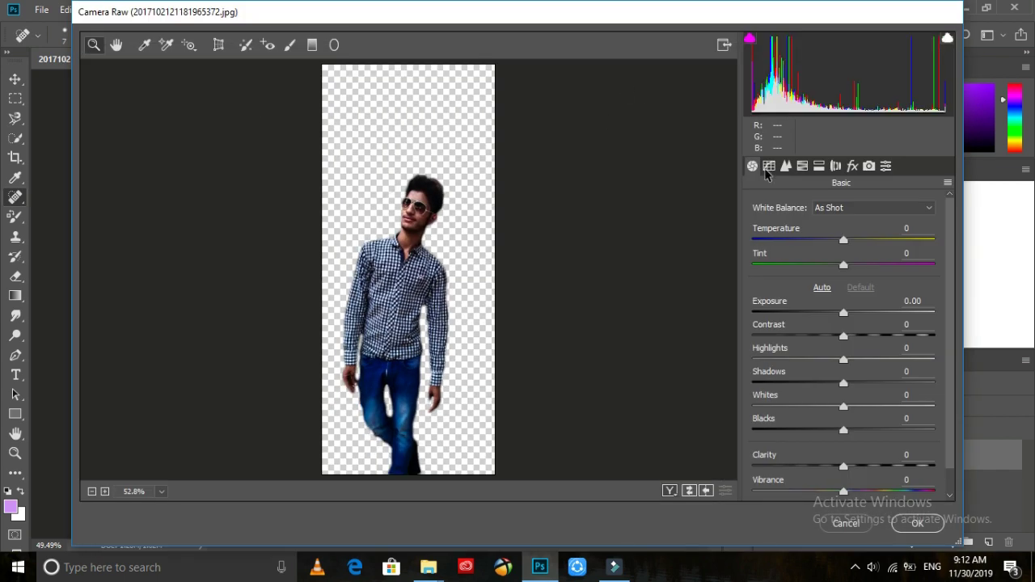
drag(871, 345, 879, 346)
mouse_move(844, 240)
mouse_down()
mouse_move(822, 240)
mouse_move(838, 241)
mouse_up()
drag(856, 360, 847, 383)
drag(844, 466, 856, 486)
scroll(856, 486, down, 1)
Step: Brighten the skin by setting the HSL luminance to Reds +28, Oranges +32 and Yellows +31
click(803, 166)
drag(848, 309, 876, 309)
drag(847, 283, 878, 267)
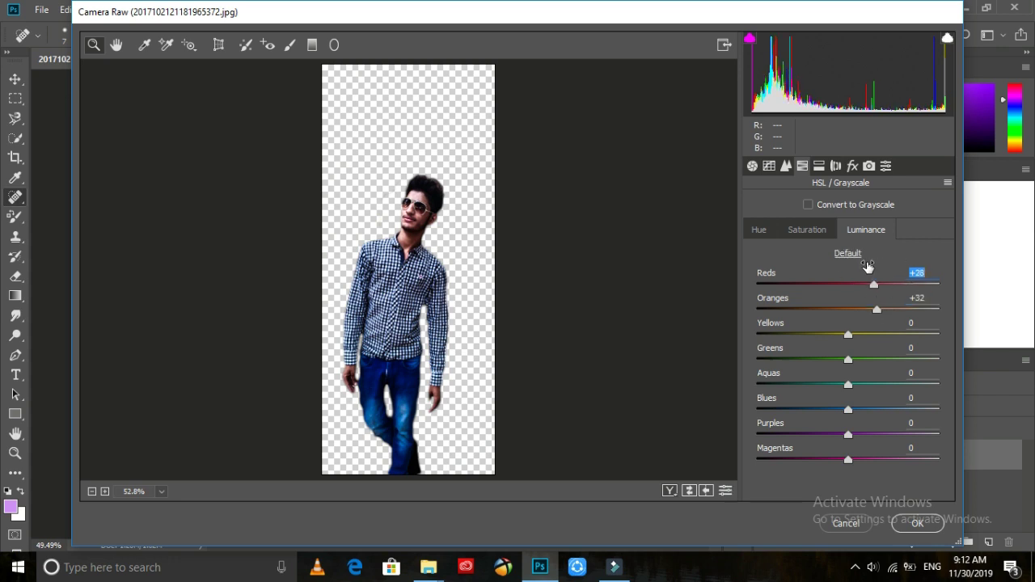
click(429, 287)
click(437, 241)
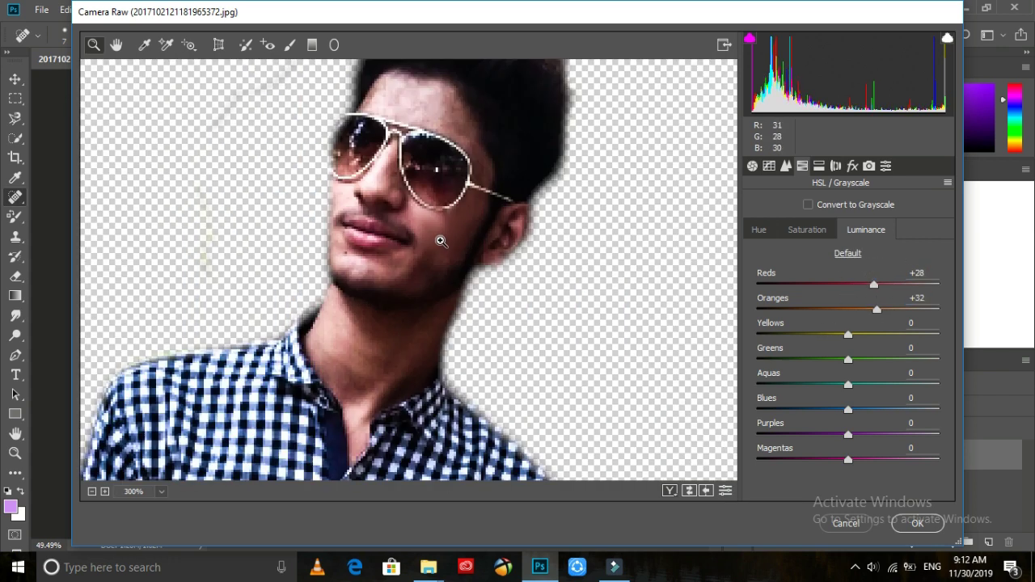
click(441, 239)
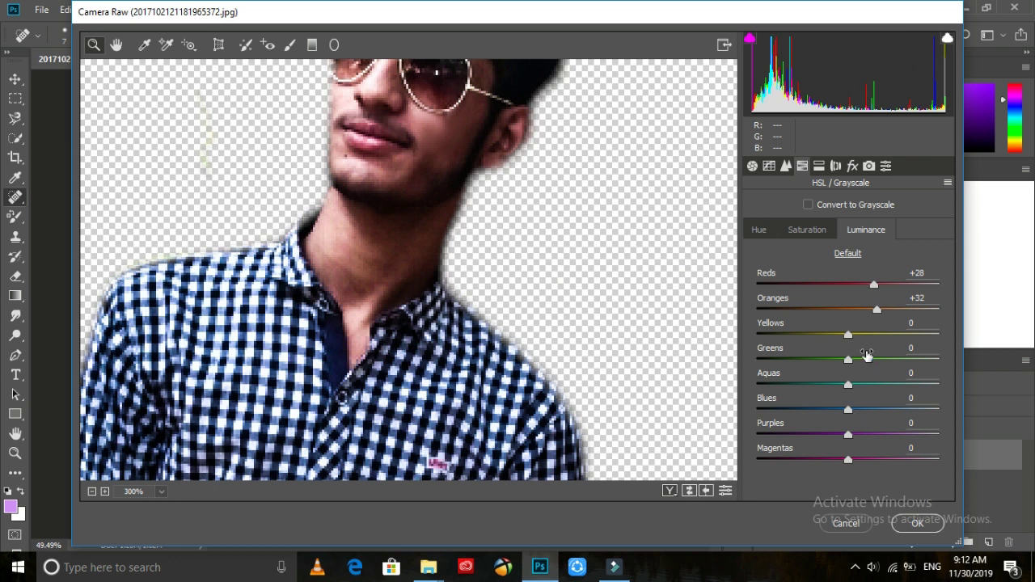
drag(849, 334, 876, 334)
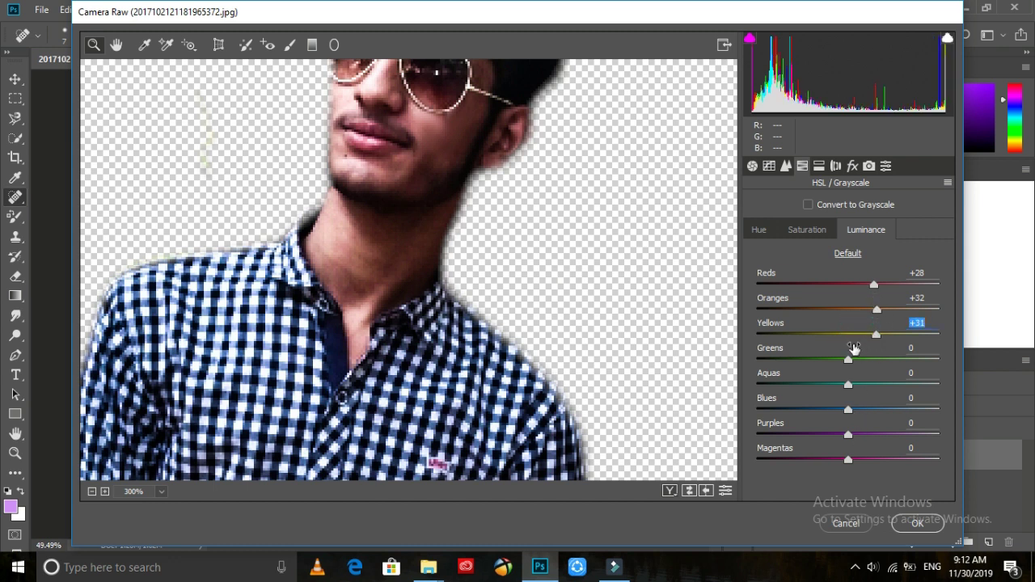
Step: Set the HSL saturation to Oranges -11 with Reds at 0, and apply the Camera Raw adjustments
click(816, 229)
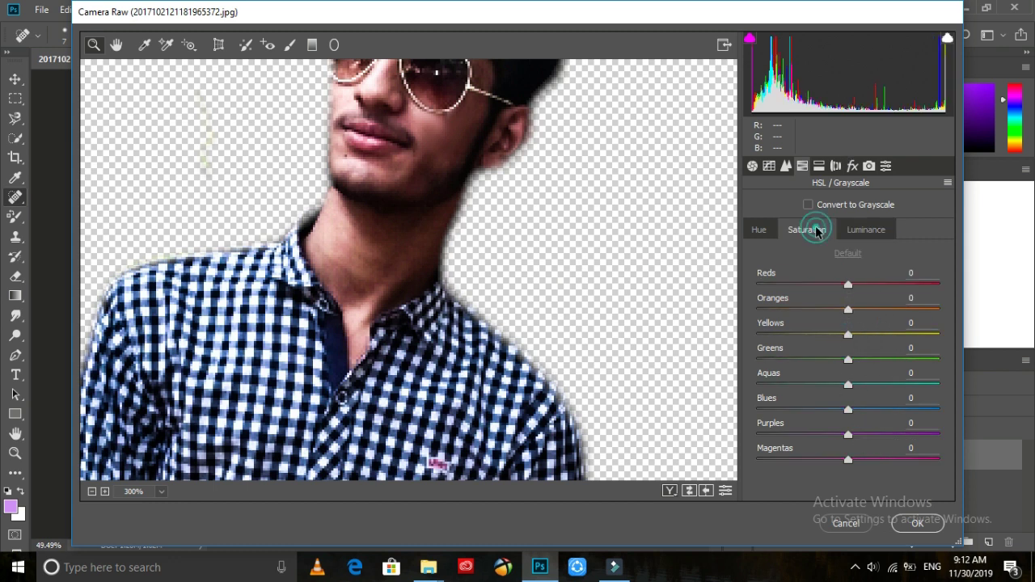
drag(817, 305, 824, 280)
double_click(824, 282)
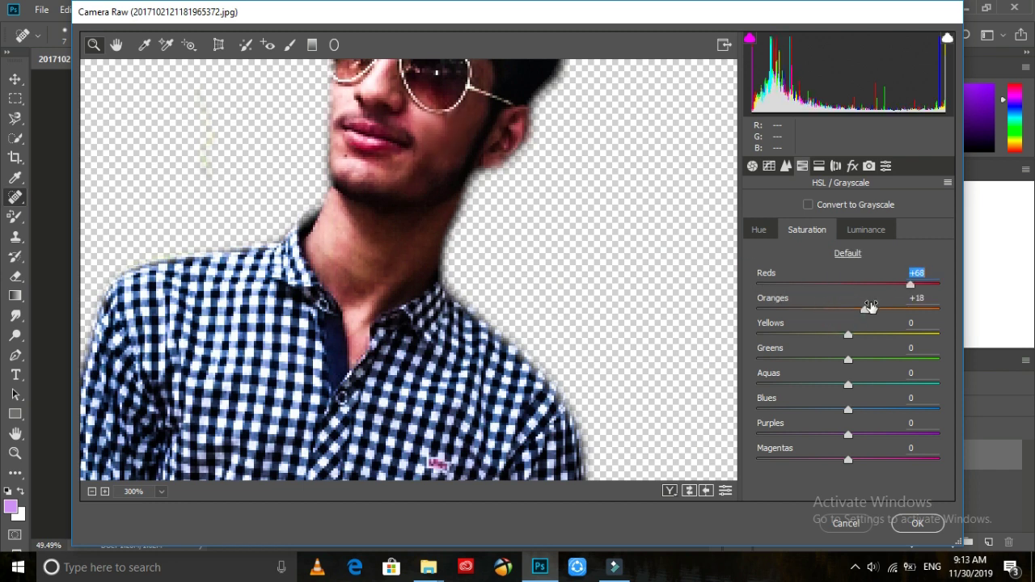
drag(861, 308, 825, 306)
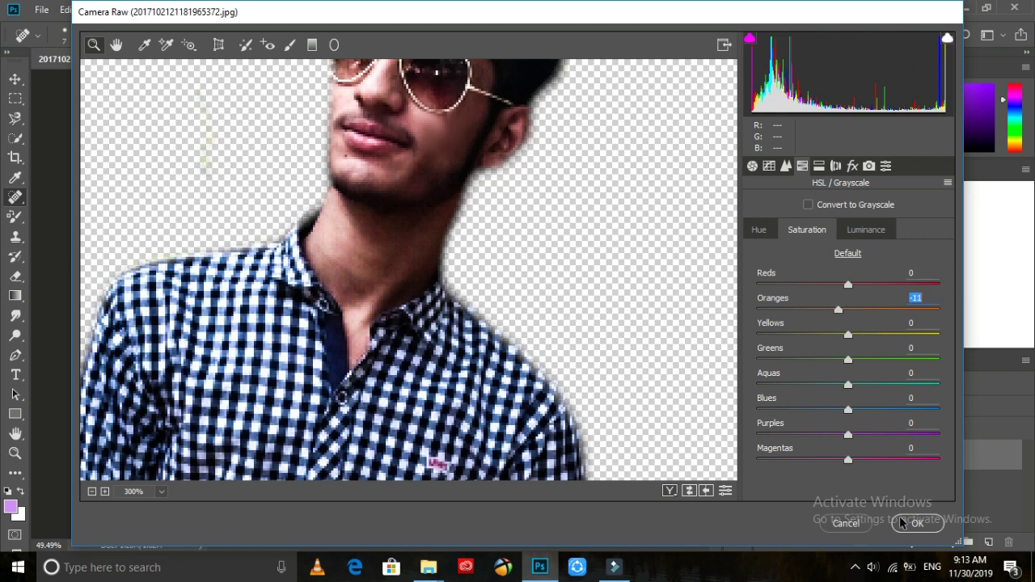
click(902, 523)
Step: Smooth the skin of the man's forehead above the sunglasses with the Smudge tool at 50% strength
scroll(439, 269, up, 1)
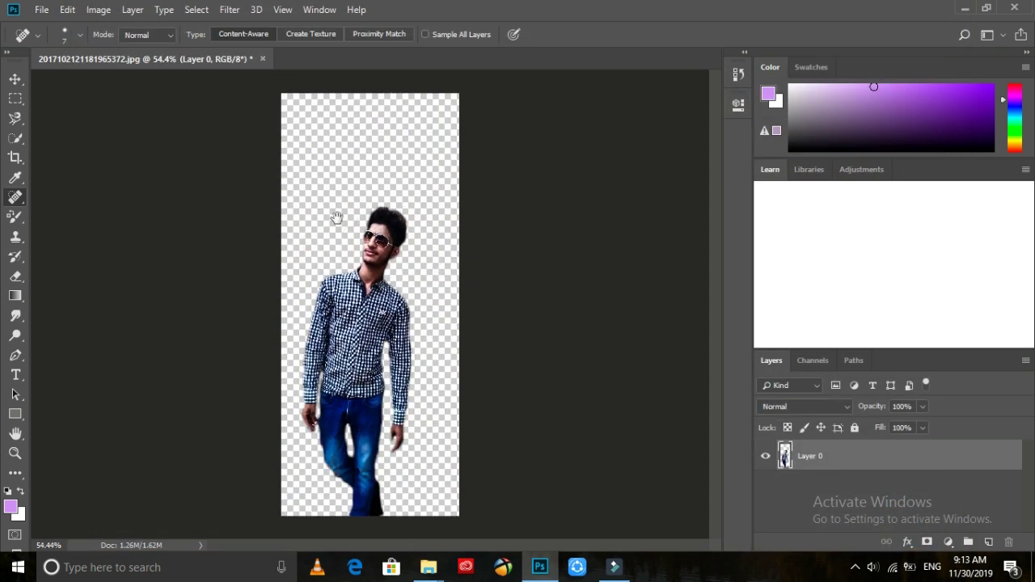
scroll(361, 238, up, 15)
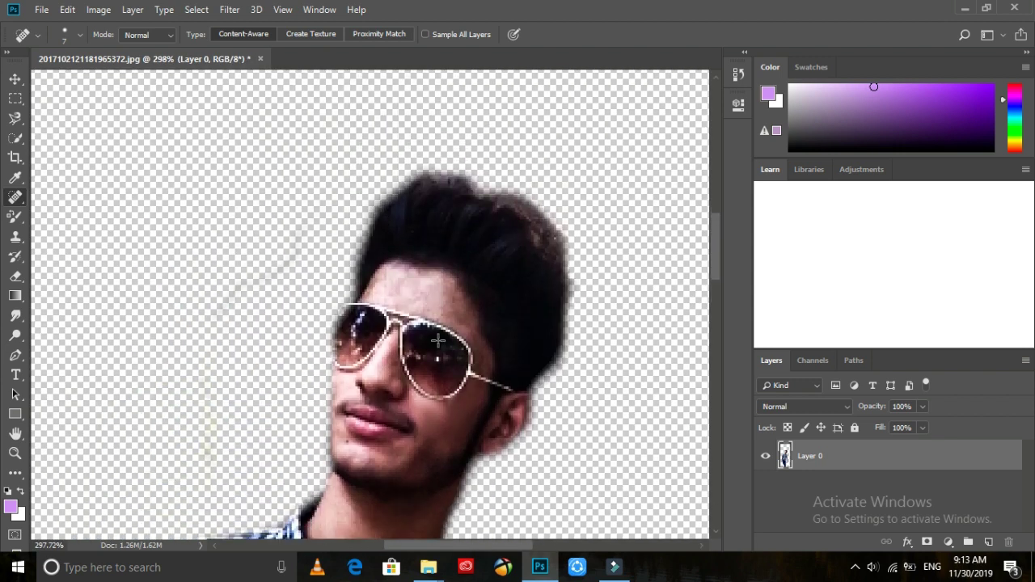
click(17, 317)
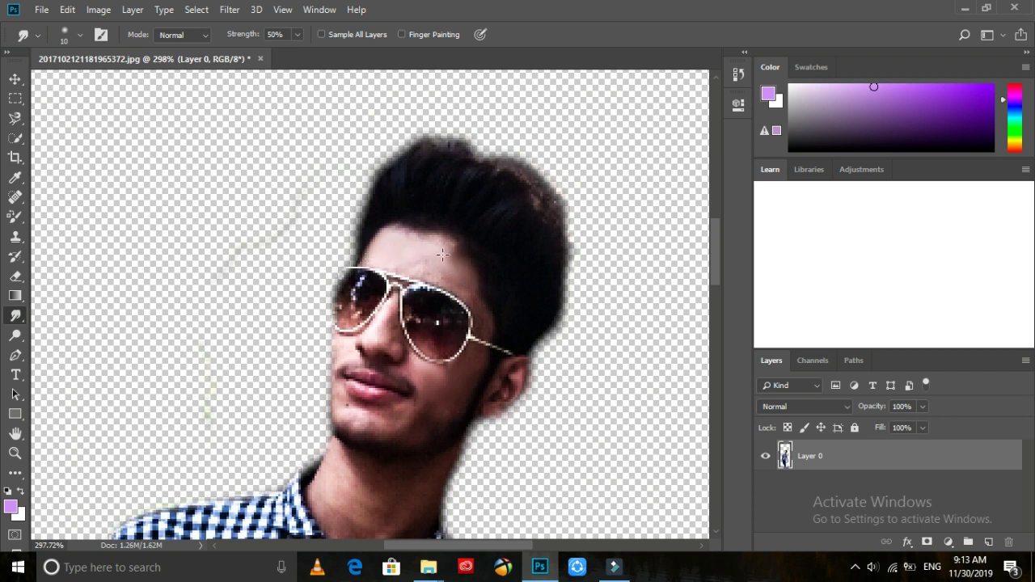
mouse_move(448, 252)
mouse_down()
mouse_move(436, 249)
mouse_move(437, 276)
mouse_up()
drag(438, 255, 467, 286)
scroll(468, 280, up, 5)
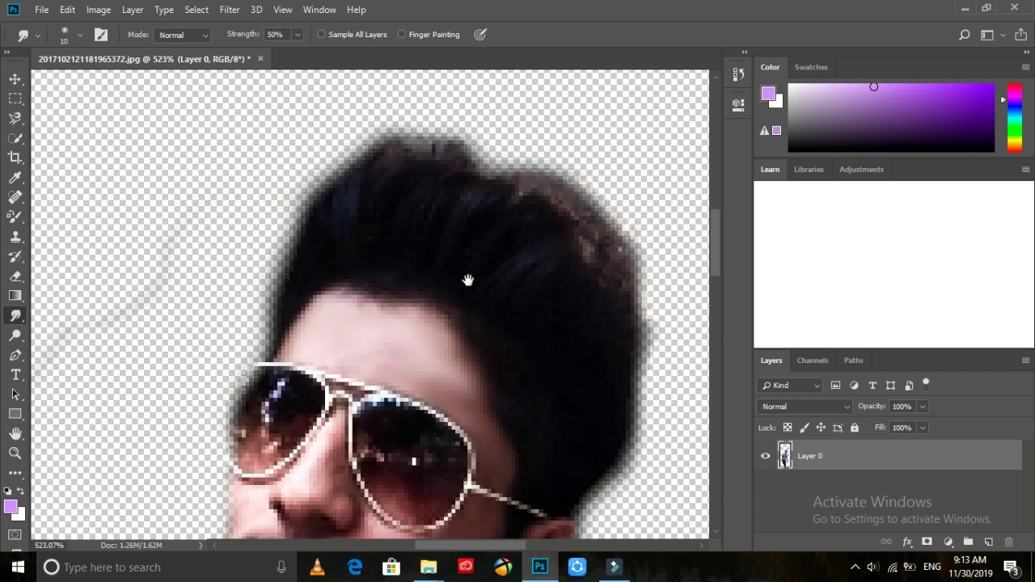
mouse_move(456, 438)
mouse_down()
mouse_move(416, 420)
mouse_move(343, 354)
mouse_move(266, 315)
mouse_move(312, 350)
mouse_move(319, 291)
mouse_up()
scroll(271, 281, down, 2)
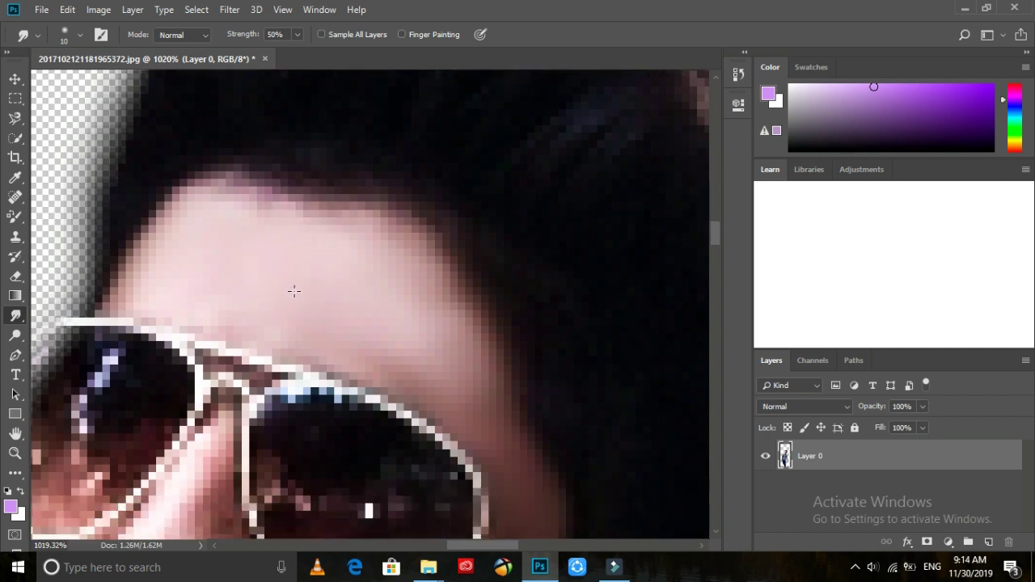
Step: Smooth the skin of the cheek below the sunglasses with the Smudge tool at 50% strength
scroll(294, 290, down, 6)
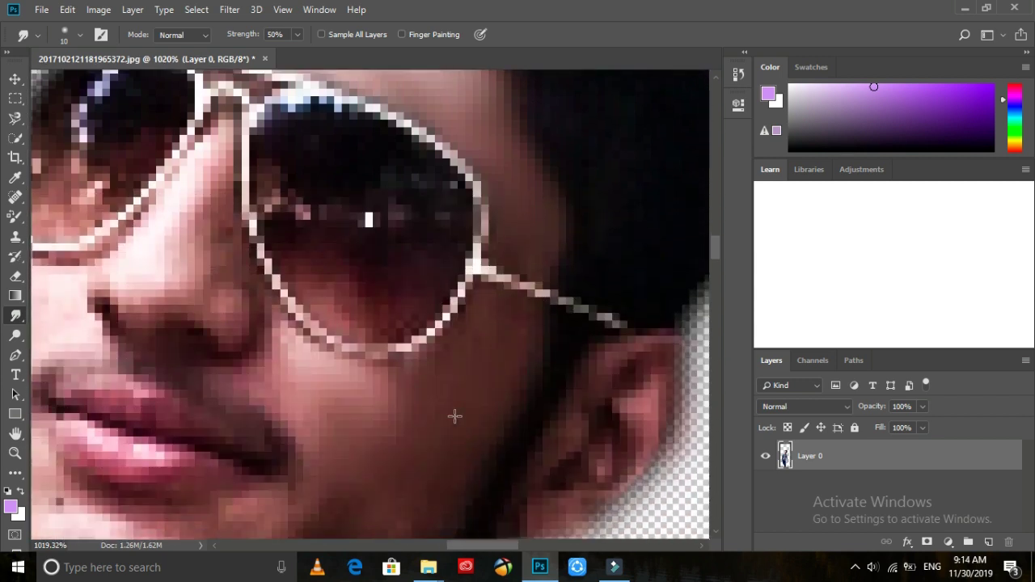
scroll(372, 420, down, 1)
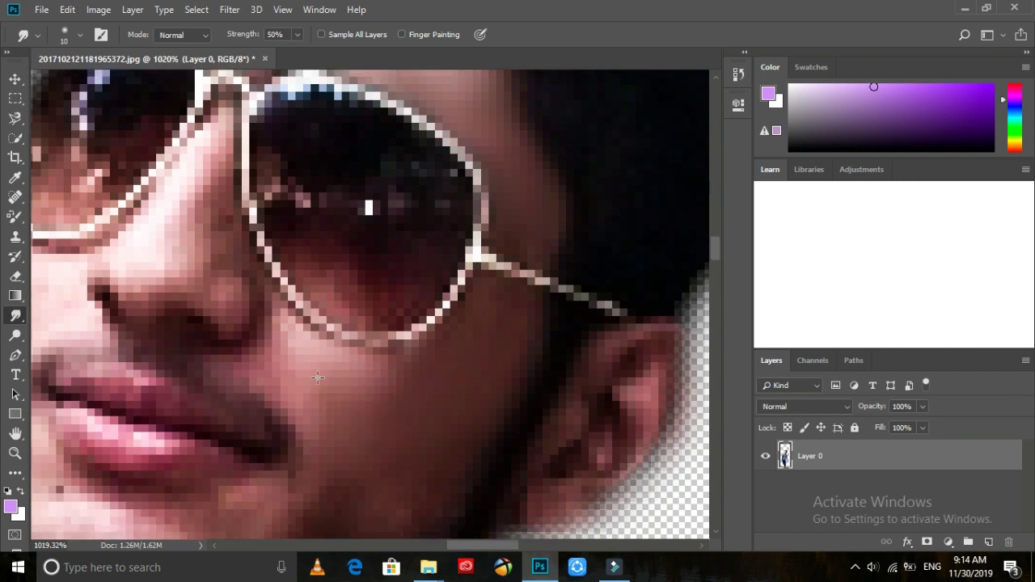
scroll(418, 381, down, 1)
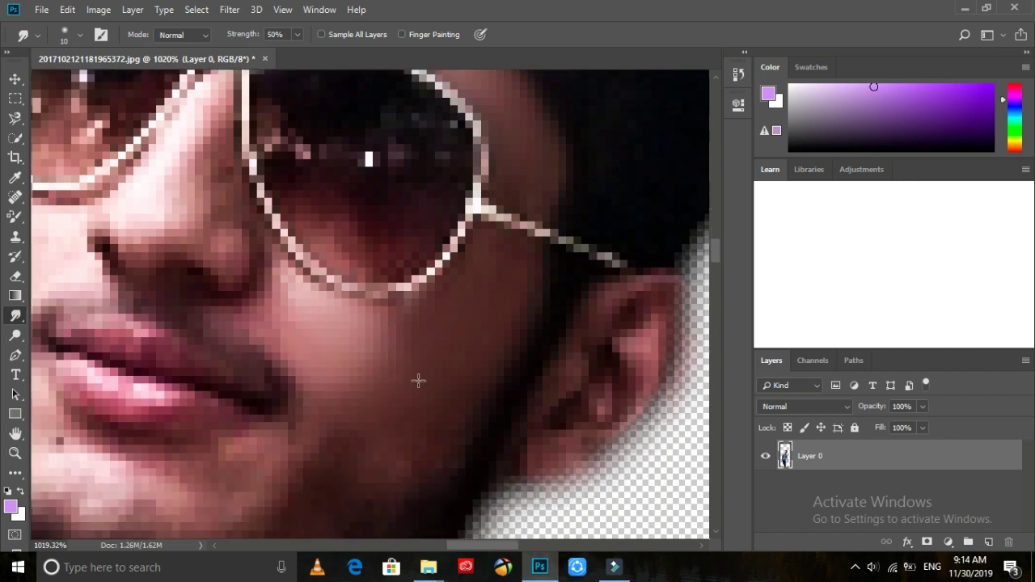
scroll(418, 400, up, 1)
scroll(375, 417, down, 2)
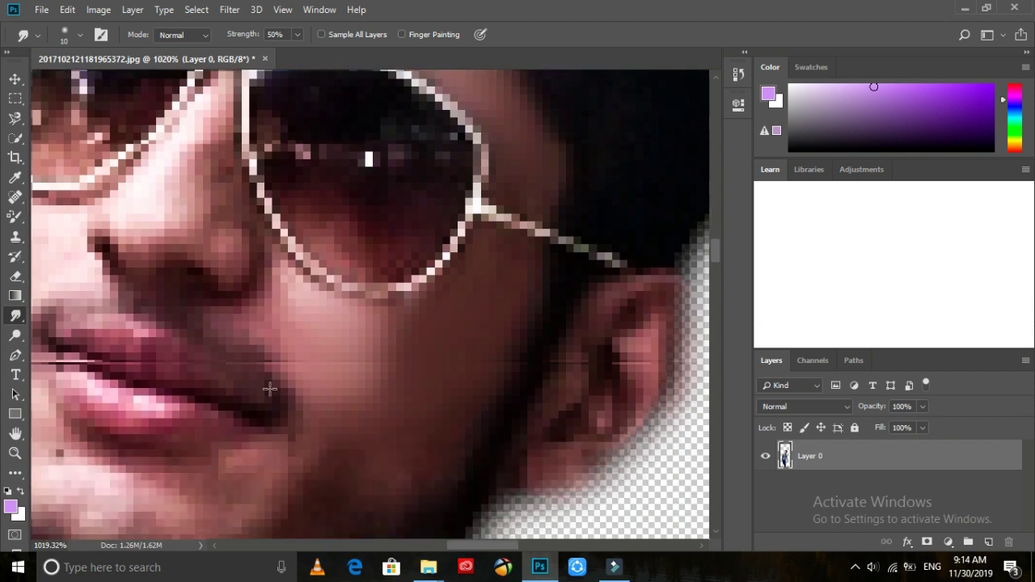
scroll(332, 348, down, 2)
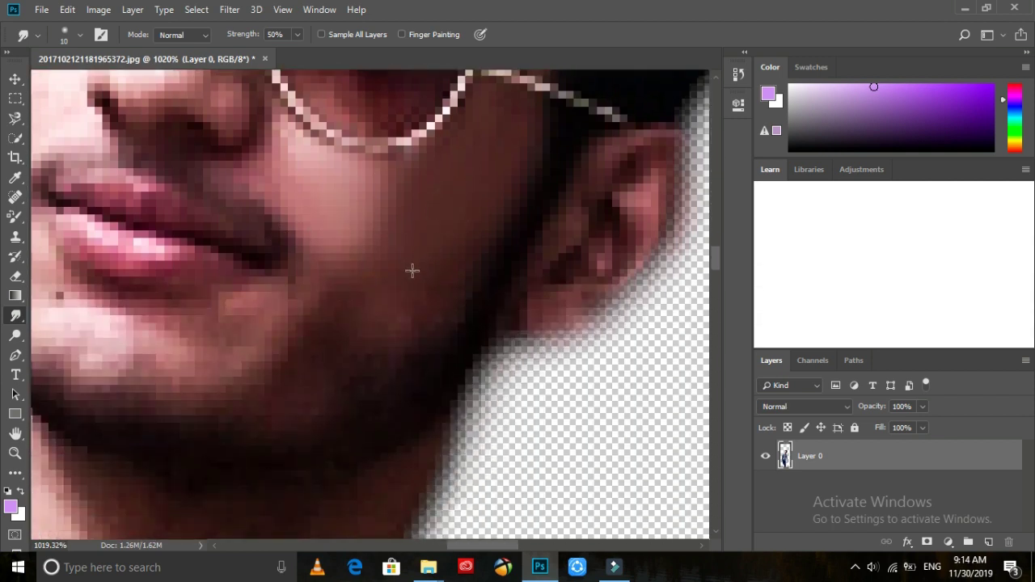
drag(433, 260, 374, 273)
mouse_move(411, 218)
mouse_down()
mouse_move(359, 208)
mouse_move(372, 229)
mouse_move(349, 212)
mouse_move(378, 193)
mouse_move(348, 184)
mouse_move(368, 197)
mouse_move(351, 233)
mouse_up()
Step: Smudge the skin beside and below the man's lips to even out the chin
scroll(363, 191, down, 1)
drag(212, 290, 261, 319)
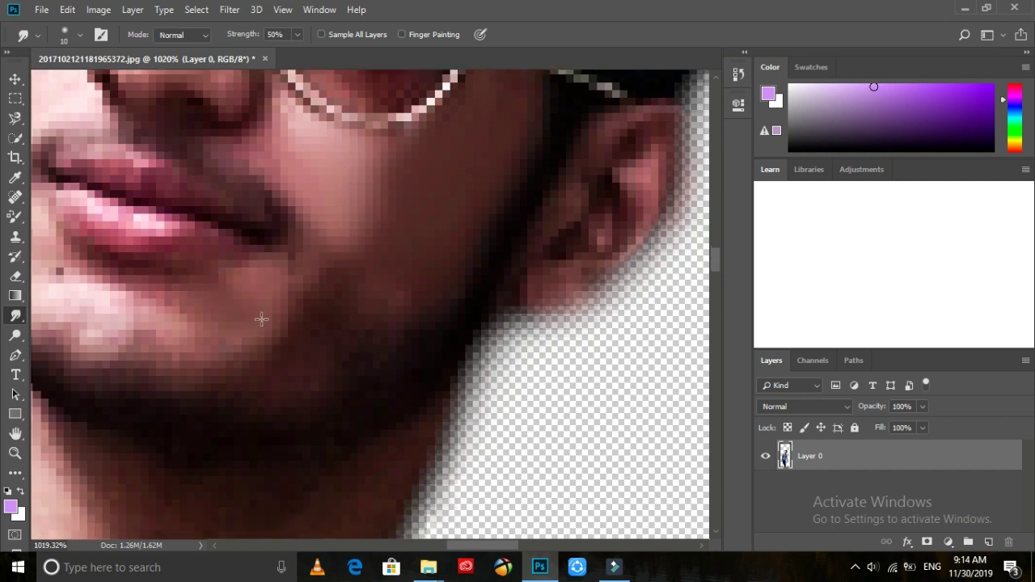
click(217, 315)
scroll(223, 314, down, 1)
drag(215, 318, 179, 307)
scroll(135, 278, down, 15)
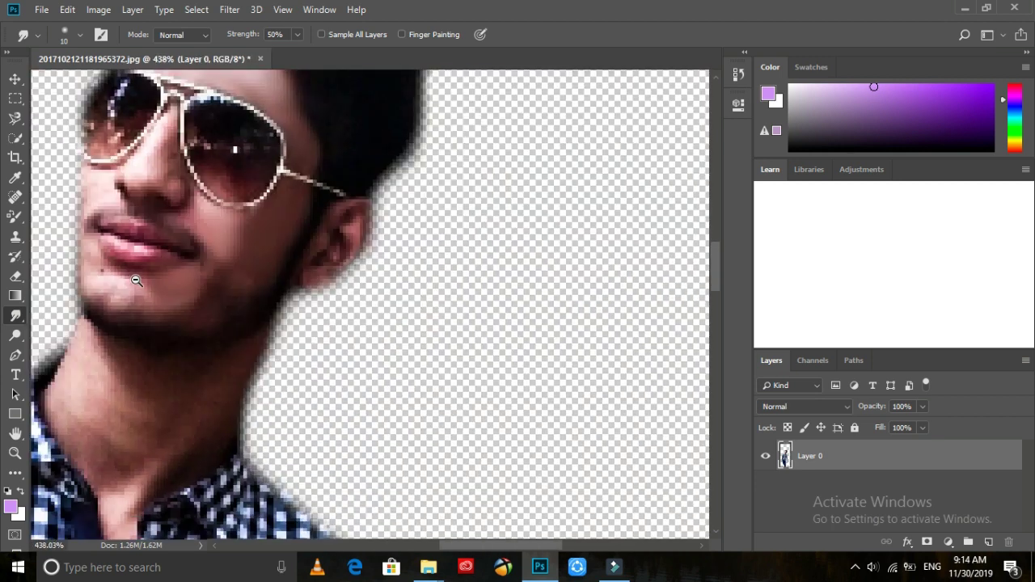
scroll(136, 279, down, 1)
scroll(194, 302, up, 5)
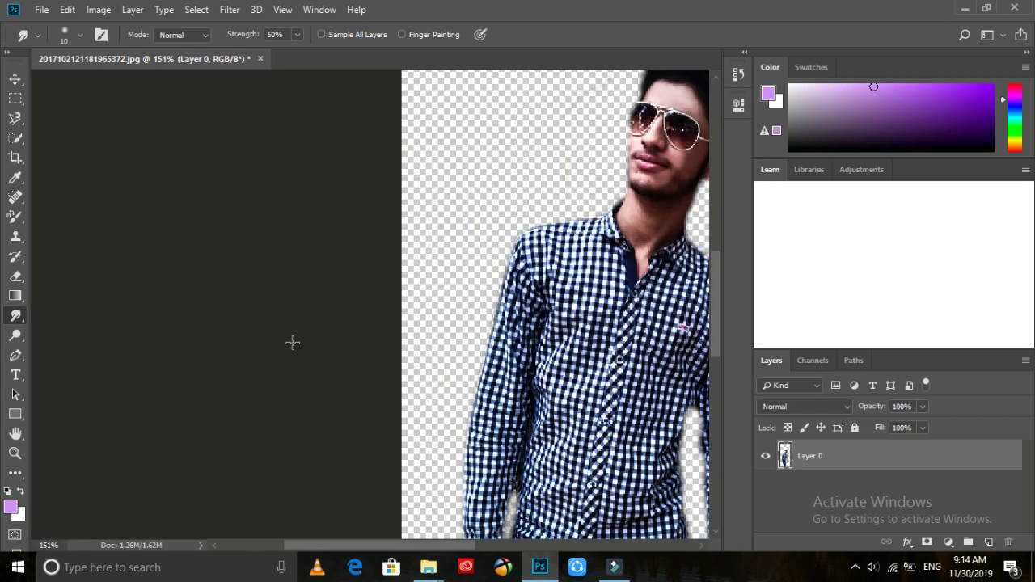
scroll(291, 342, down, 3)
key(alt+space)
key(Escape)
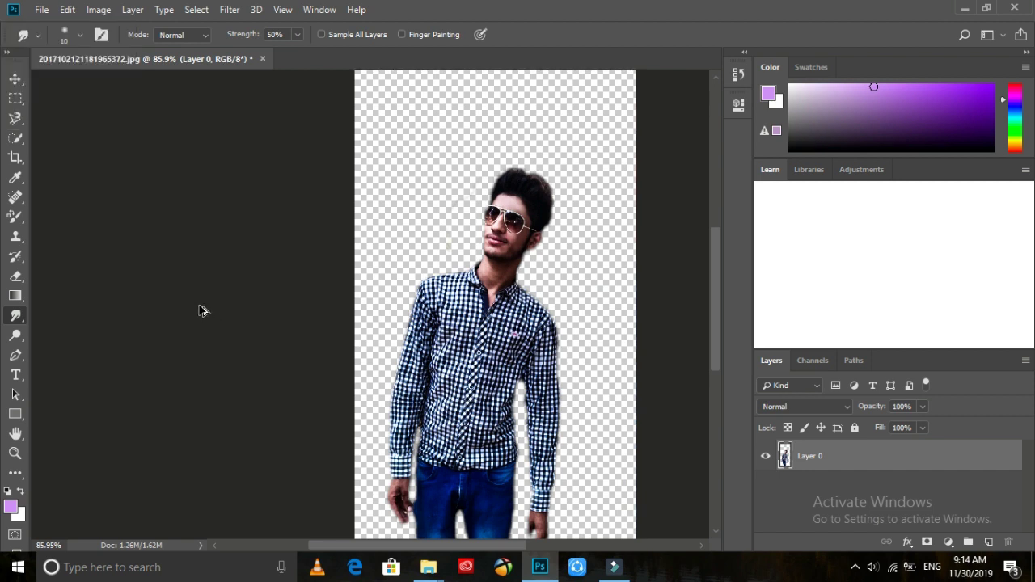
click(584, 457)
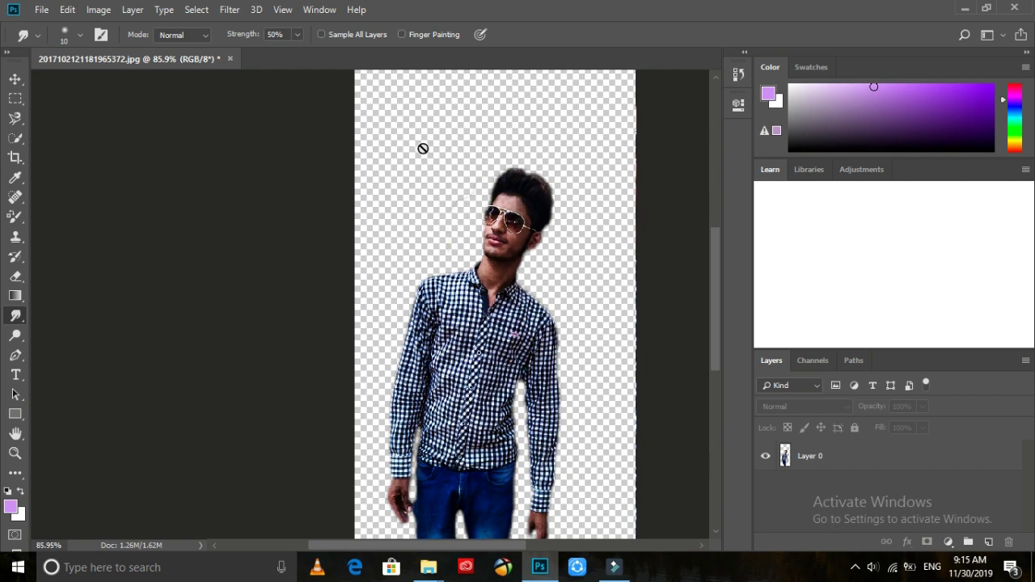
click(228, 10)
click(282, 146)
click(473, 223)
click(229, 10)
click(15, 335)
click(506, 227)
click(496, 216)
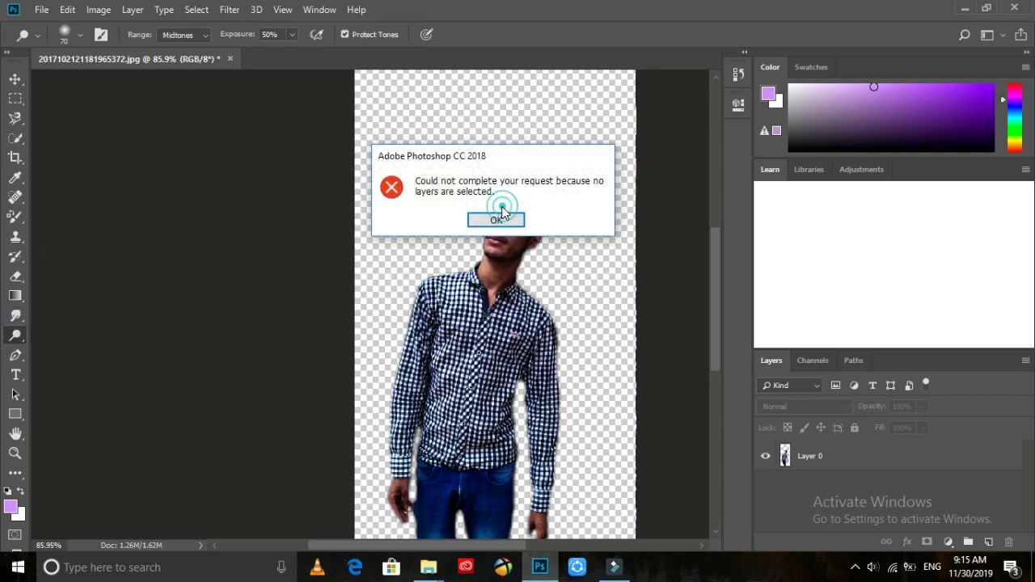
Step: Reselect Layer 0, try the Dodge tool on the forehead with Midtones range and 50% exposure, and undo the stroke
double_click(855, 457)
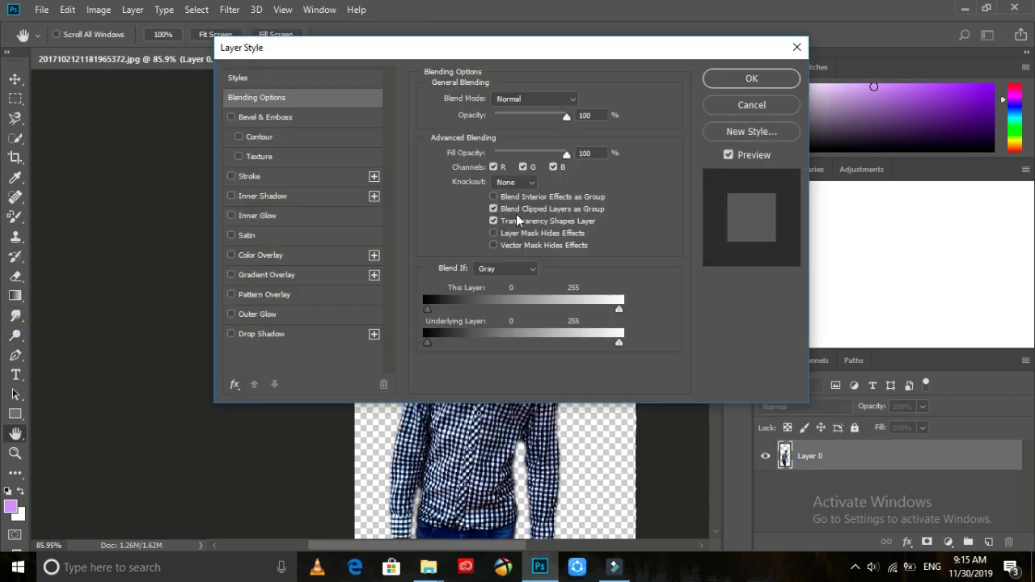
click(751, 105)
scroll(405, 192, up, 3)
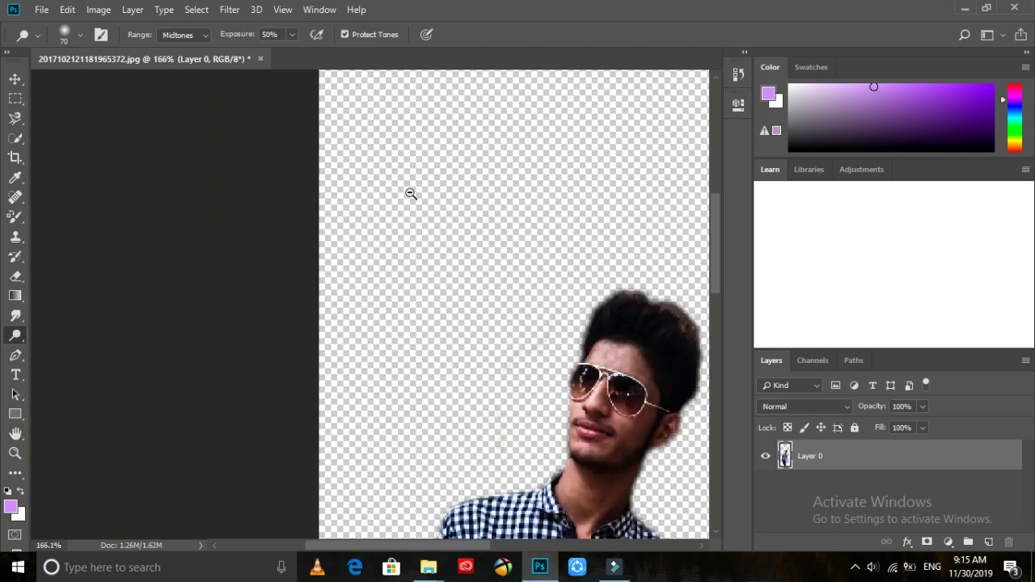
scroll(404, 199, down, 5)
scroll(394, 202, up, 6)
scroll(366, 337, down, 3)
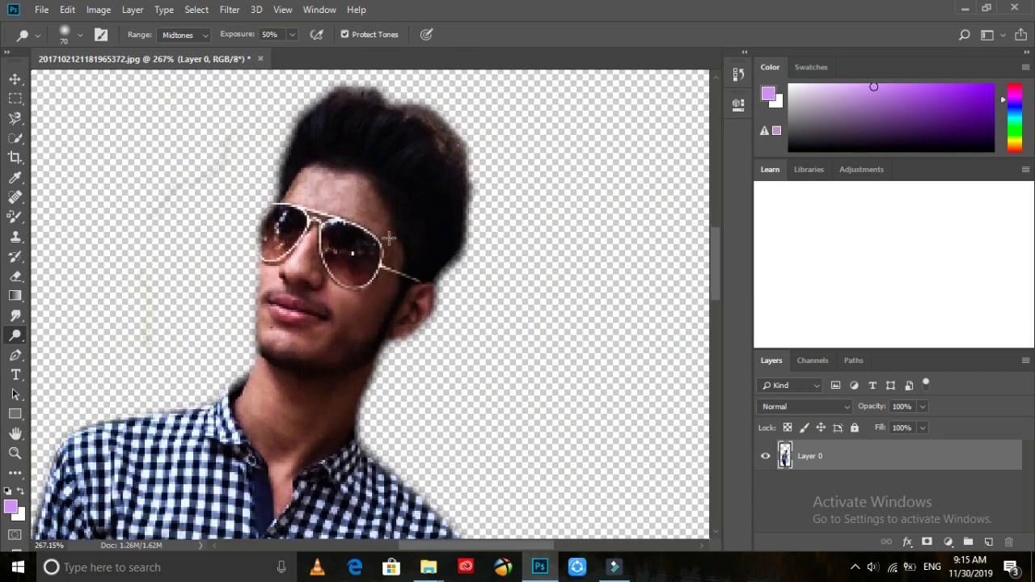
scroll(380, 226, up, 1)
key(alt+space)
scroll(355, 215, up, 4)
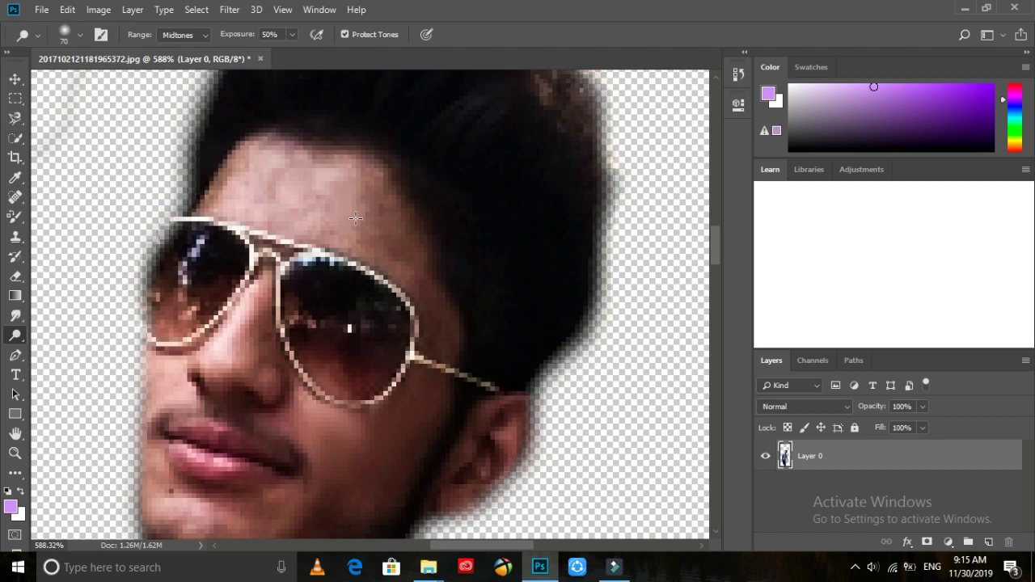
click(355, 217)
key(ctrl+z)
Step: Smooth the man's forehead and the temple beside the sunglasses with the Smudge tool at 50% strength
click(15, 317)
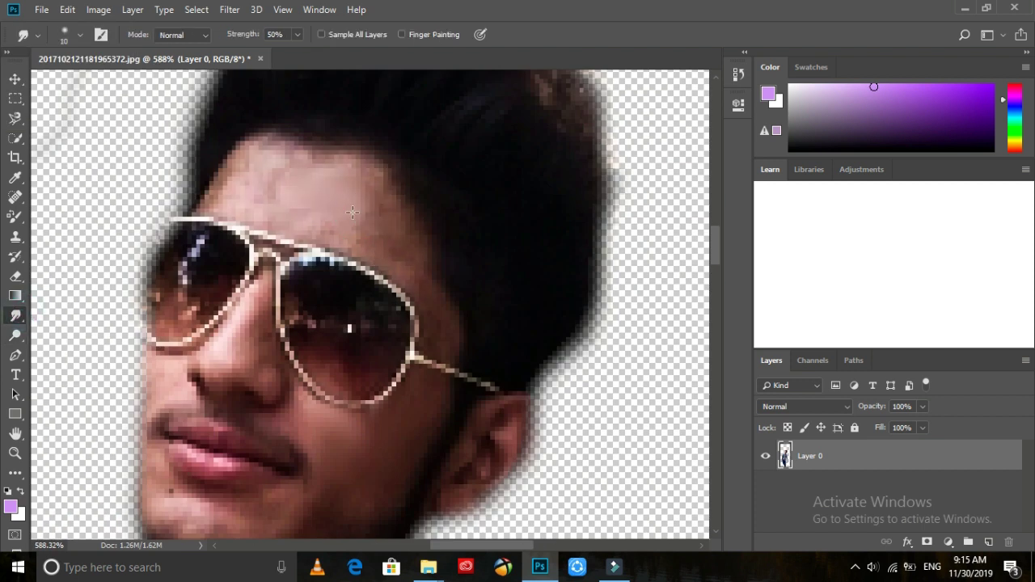
drag(324, 176, 314, 154)
mouse_move(243, 195)
mouse_down()
mouse_move(223, 168)
mouse_move(206, 197)
mouse_up()
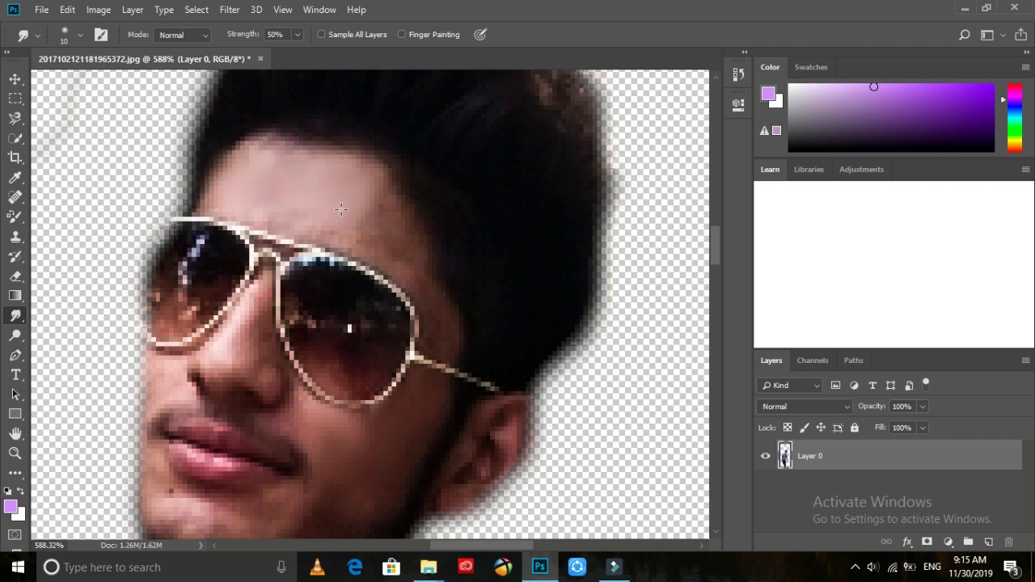
mouse_move(376, 221)
mouse_down()
mouse_move(415, 245)
mouse_move(383, 232)
mouse_move(361, 237)
mouse_move(382, 245)
mouse_up()
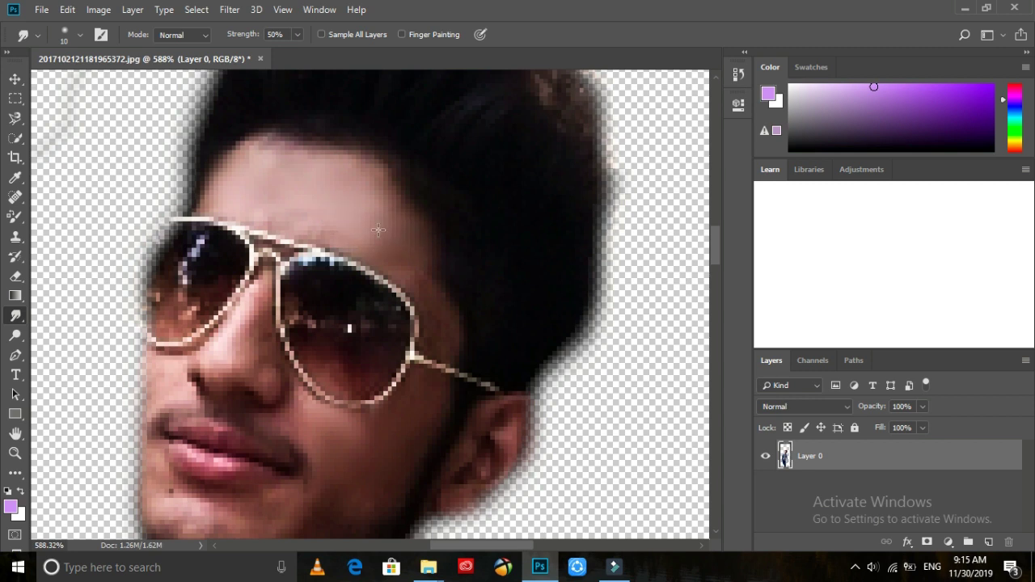
drag(324, 203, 280, 223)
mouse_move(278, 184)
mouse_down()
mouse_move(291, 154)
mouse_move(310, 179)
mouse_up()
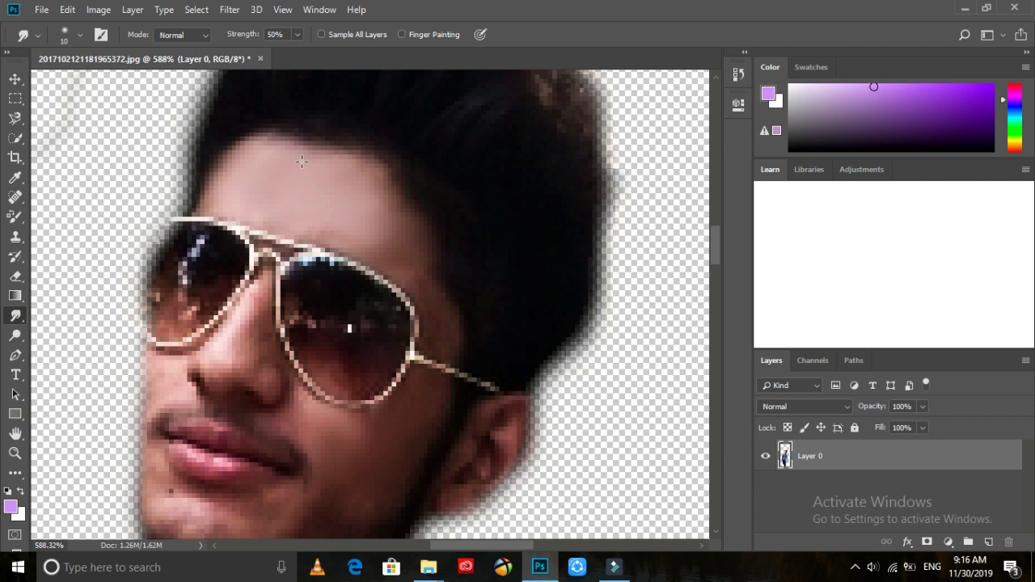
scroll(301, 162, down, 2)
drag(421, 226, 427, 245)
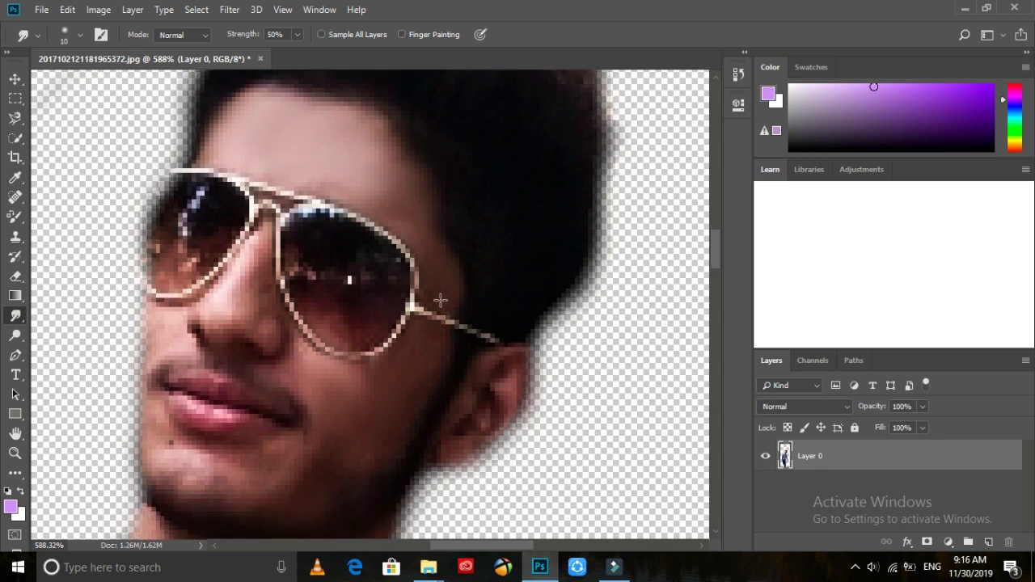
Step: Smudge the skin of the cheek below the sunglasses and the area between mouth and jaw until it is even
scroll(430, 292, down, 3)
mouse_move(418, 307)
mouse_down()
mouse_move(427, 293)
mouse_move(430, 311)
mouse_move(412, 320)
mouse_up()
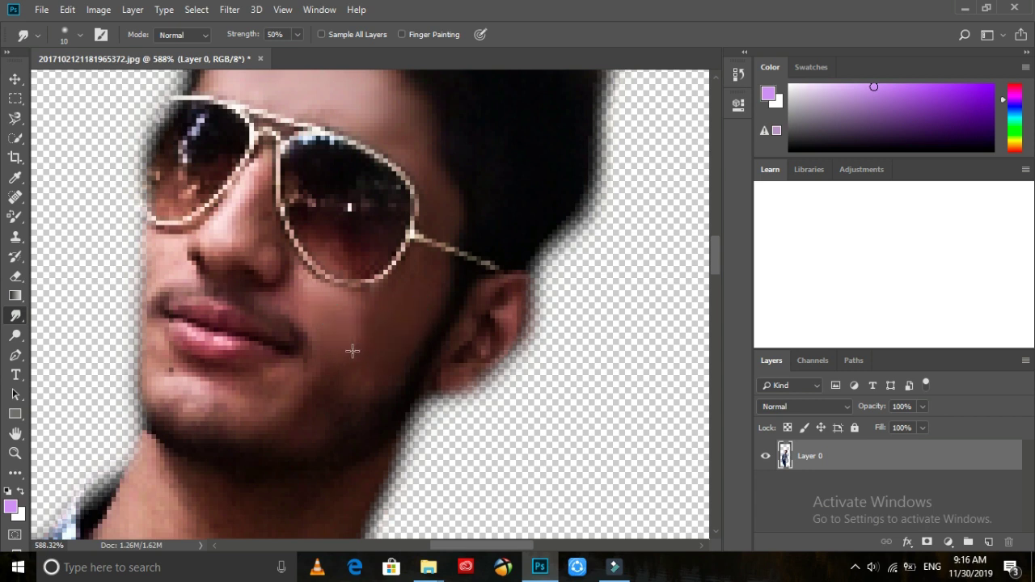
drag(386, 363, 351, 352)
mouse_move(385, 309)
mouse_down()
mouse_move(357, 340)
mouse_move(355, 316)
mouse_move(348, 343)
mouse_up()
scroll(238, 345, down, 1)
mouse_move(289, 363)
mouse_down()
mouse_move(244, 378)
mouse_move(270, 352)
mouse_up()
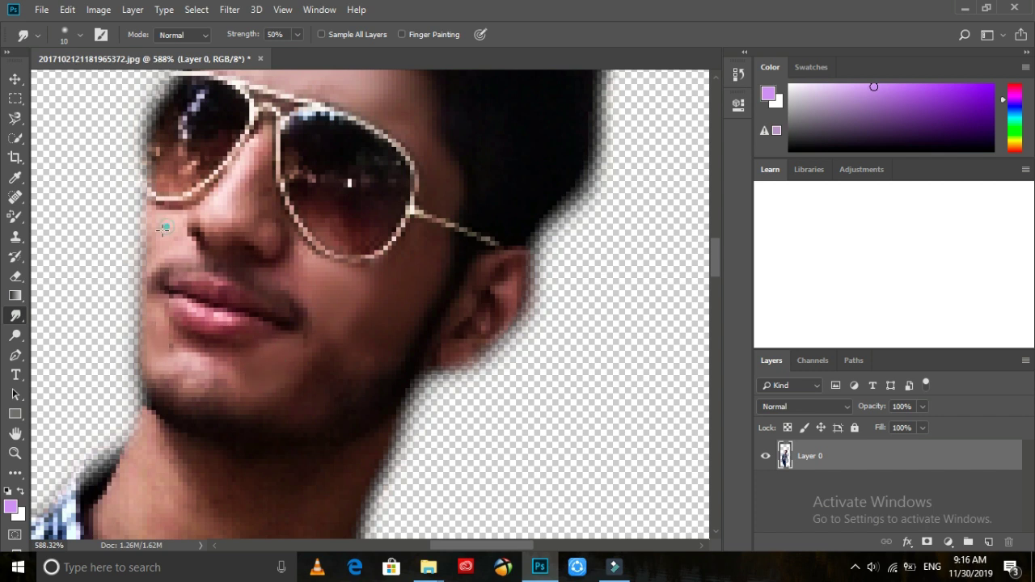
Step: Smooth the skin of the man's neck between the beard and the shirt collar with the Smudge tool
scroll(227, 165, up, 5)
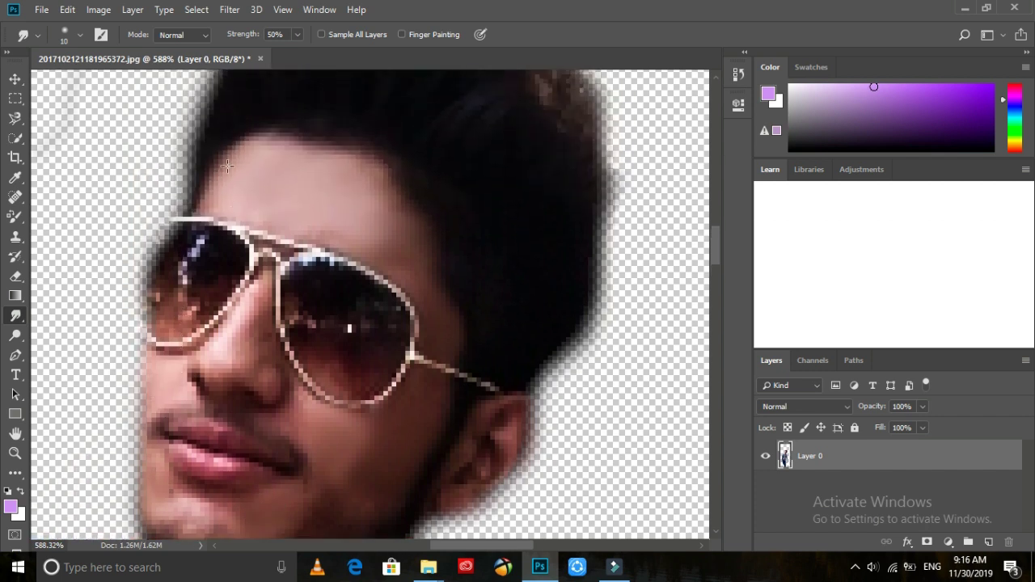
scroll(356, 234, up, 2)
scroll(358, 226, down, 10)
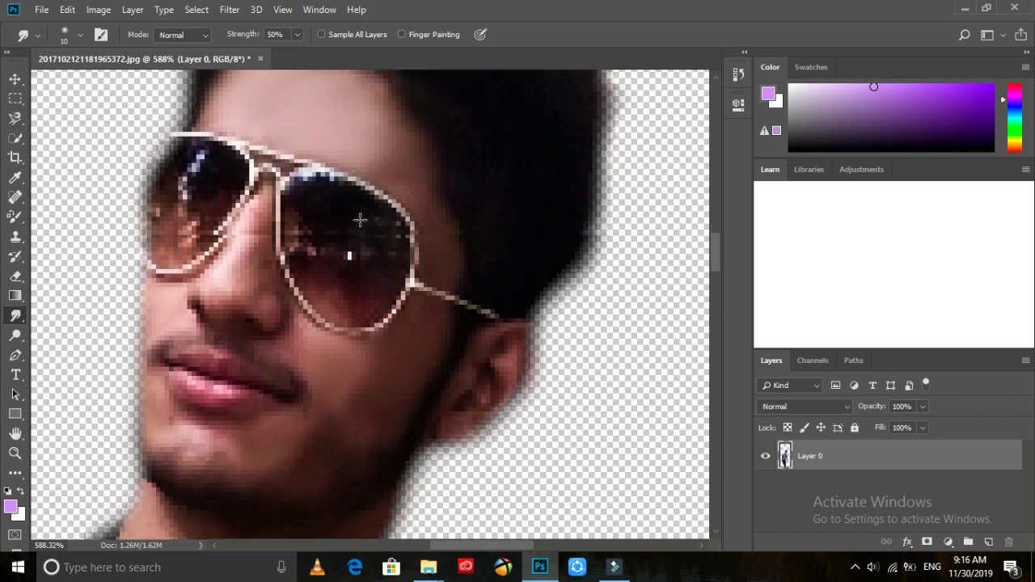
scroll(361, 220, down, 2)
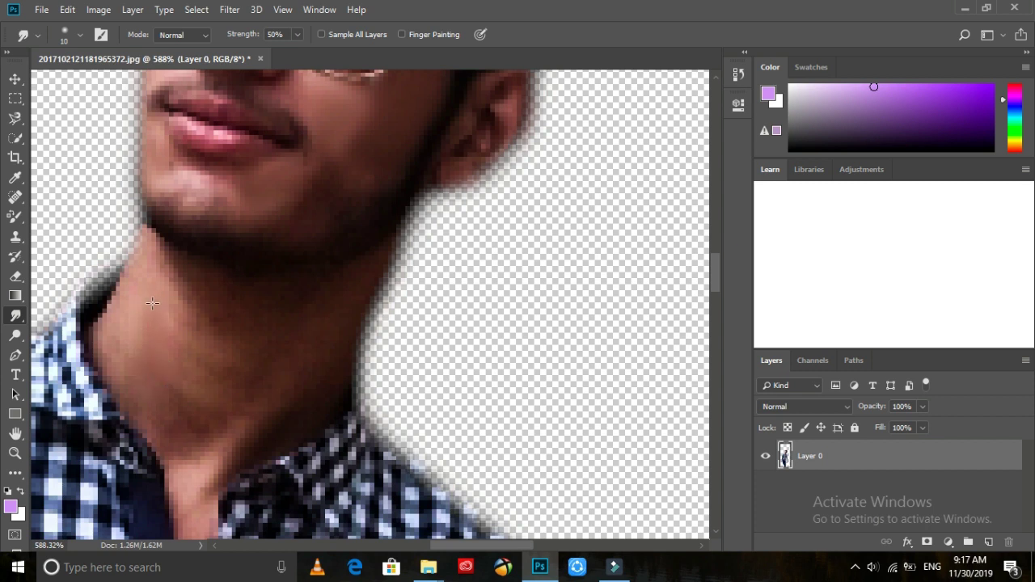
click(273, 545)
drag(404, 545, 480, 529)
click(348, 345)
click(324, 342)
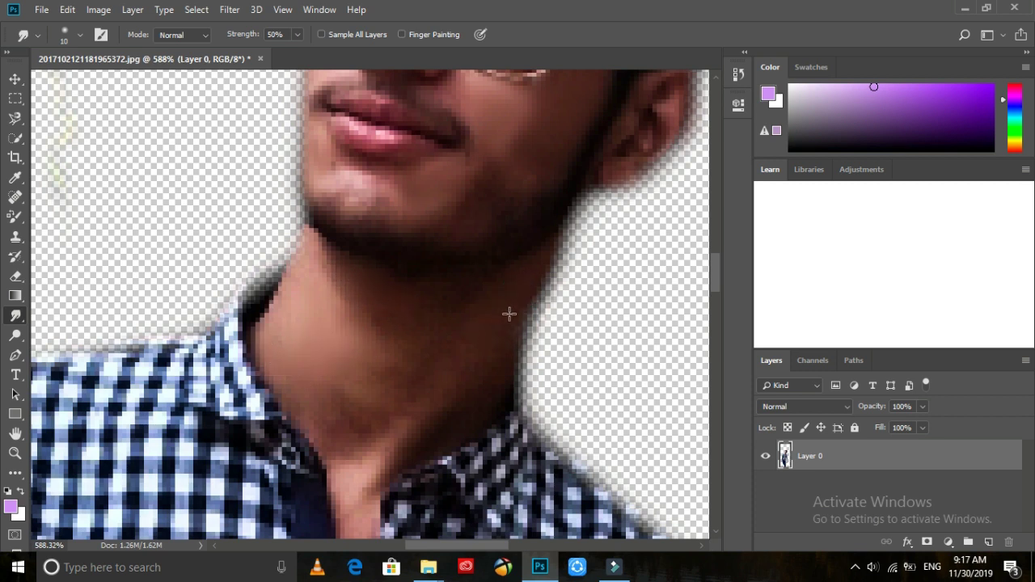
click(485, 342)
click(397, 370)
click(484, 420)
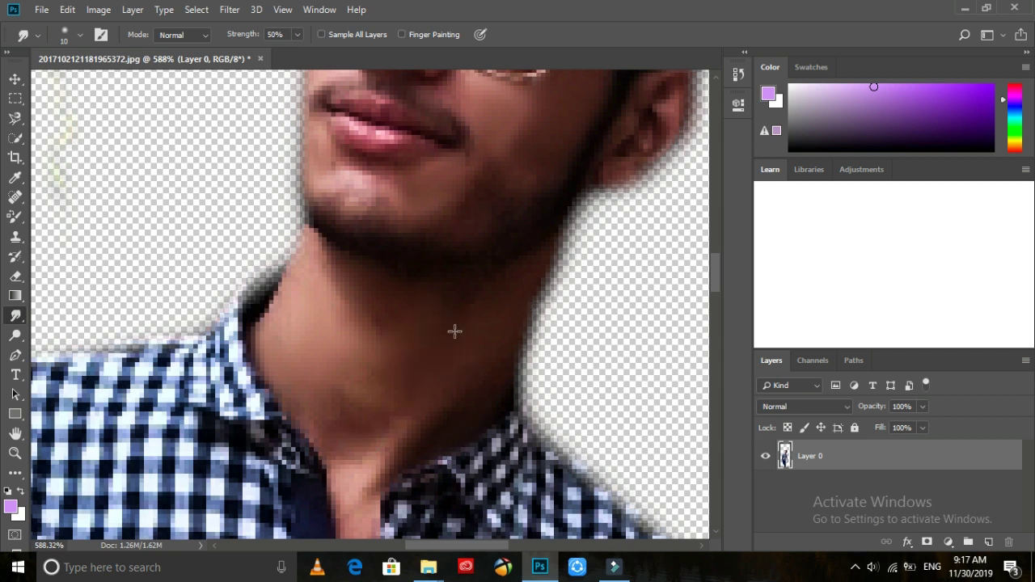
scroll(454, 296, down, 3)
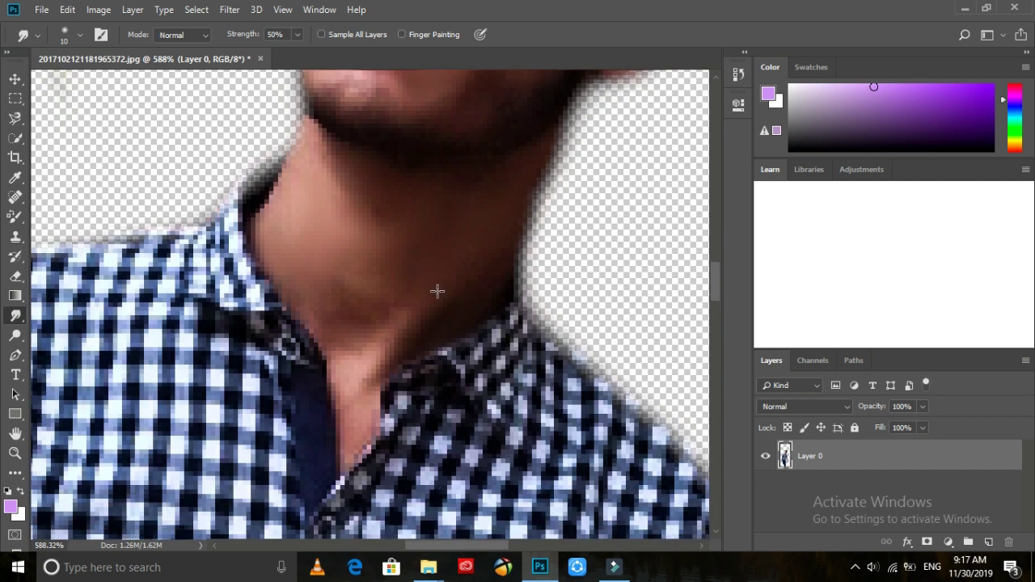
Step: Open the smoothed cutout in the Camera Raw filter and set Temperature to +34 and Tint to +13
scroll(437, 291, down, 1)
key(alt+space)
scroll(340, 137, down, 2)
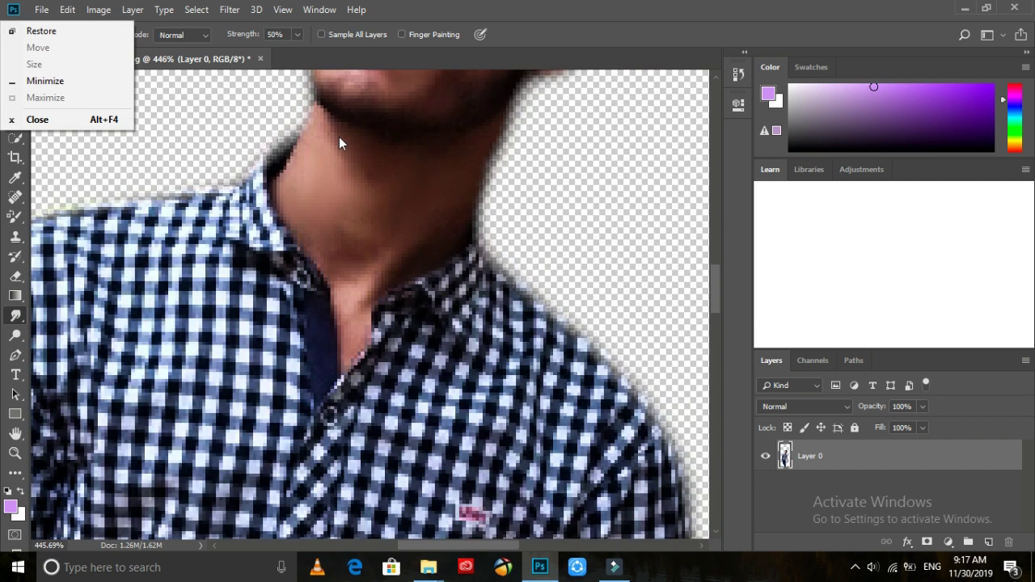
scroll(336, 136, down, 15)
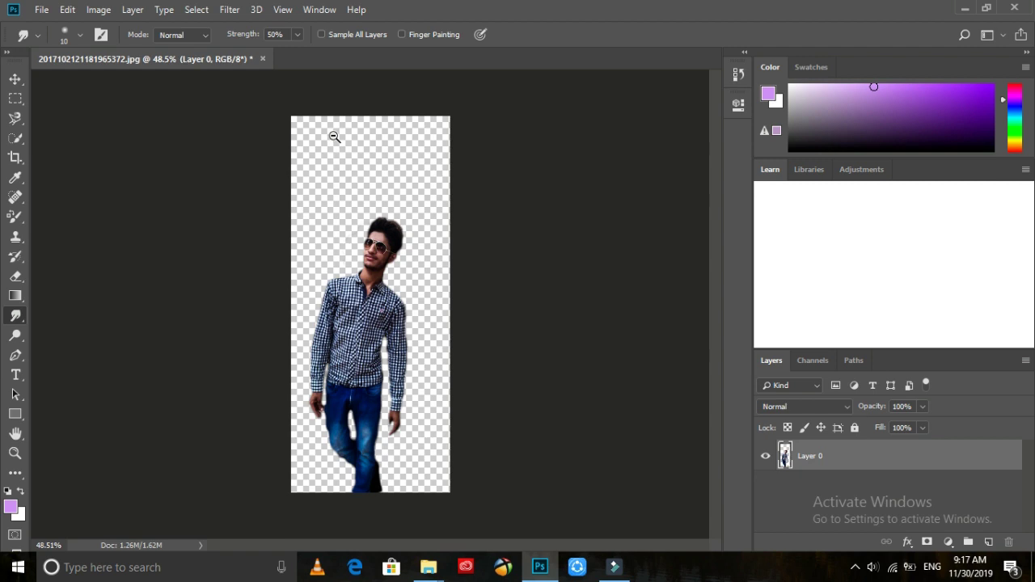
scroll(334, 136, up, 5)
scroll(334, 137, down, 3)
click(231, 9)
click(271, 102)
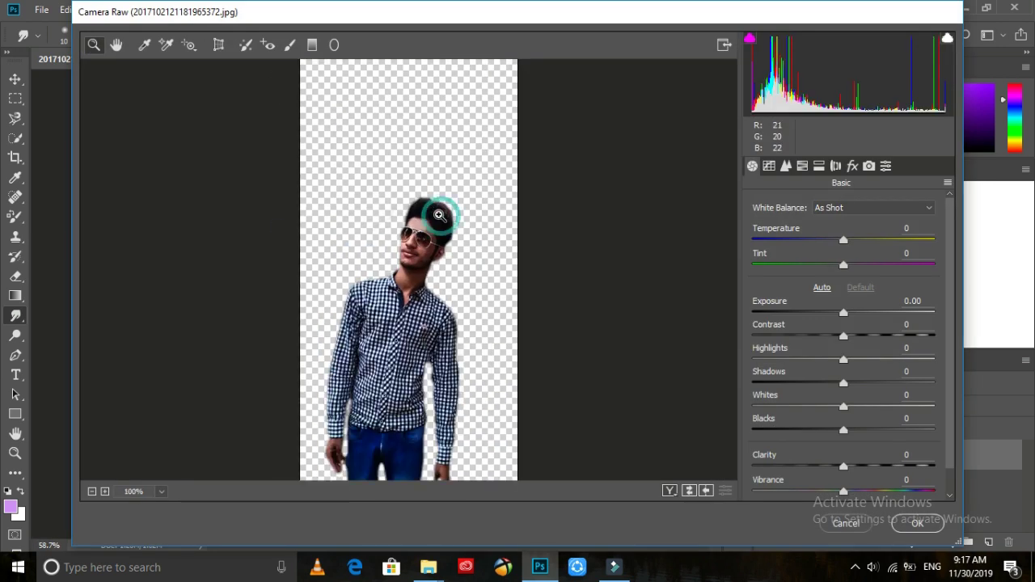
drag(844, 240, 855, 266)
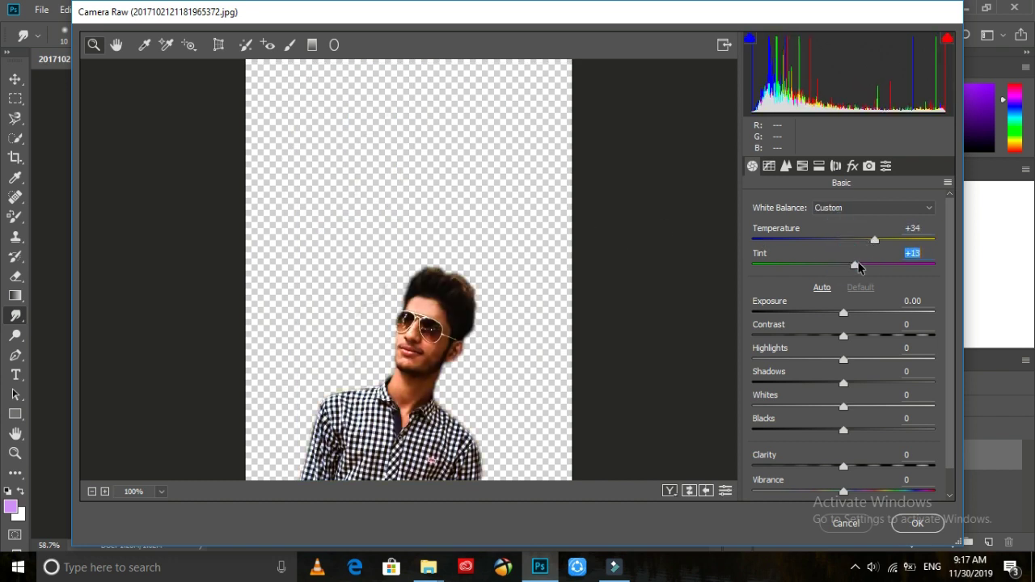
Step: Set Contrast to +16, Shadows to +4, Clarity to +24 and Vibrance to +23 in the basic adjustments
drag(845, 335, 858, 336)
mouse_move(845, 383)
mouse_down()
mouse_move(813, 380)
mouse_move(860, 383)
mouse_move(848, 377)
mouse_up()
drag(844, 467, 859, 491)
scroll(859, 485, down, 1)
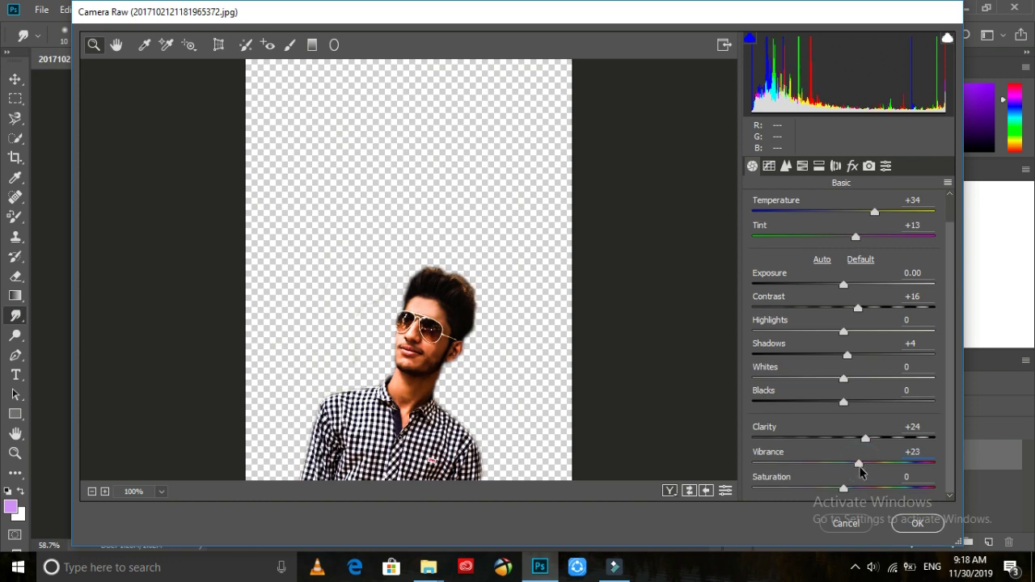
Step: Set the HSL hue of Oranges to -1 and apply the Camera Raw adjustments
click(817, 165)
click(804, 164)
mouse_move(846, 309)
mouse_down()
mouse_move(880, 307)
mouse_move(862, 307)
mouse_move(867, 285)
mouse_move(845, 308)
mouse_move(894, 326)
mouse_move(813, 333)
mouse_move(842, 307)
mouse_move(826, 307)
mouse_move(881, 306)
mouse_move(849, 308)
mouse_up()
click(848, 224)
click(807, 233)
click(863, 229)
click(800, 230)
click(765, 231)
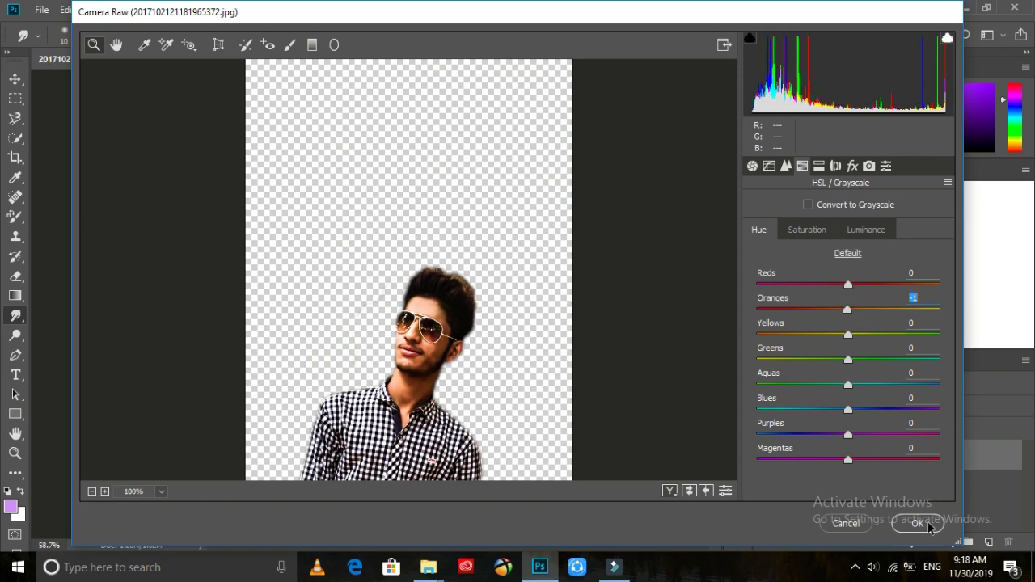
click(927, 526)
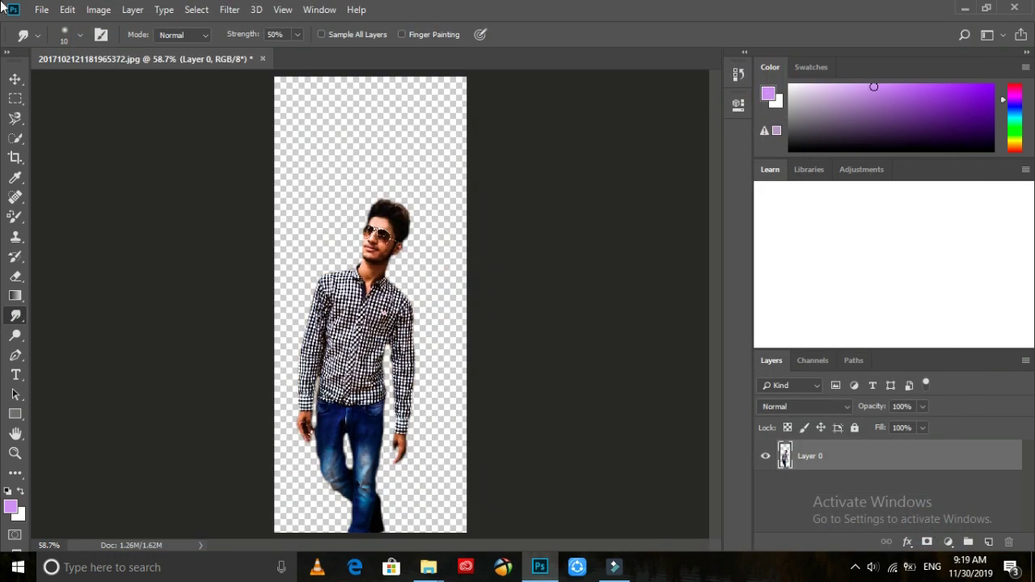
Step: Place the hairstyle picture images (15) as an embedded layer, with Clarity +85 in its Camera Raw import settings
click(41, 8)
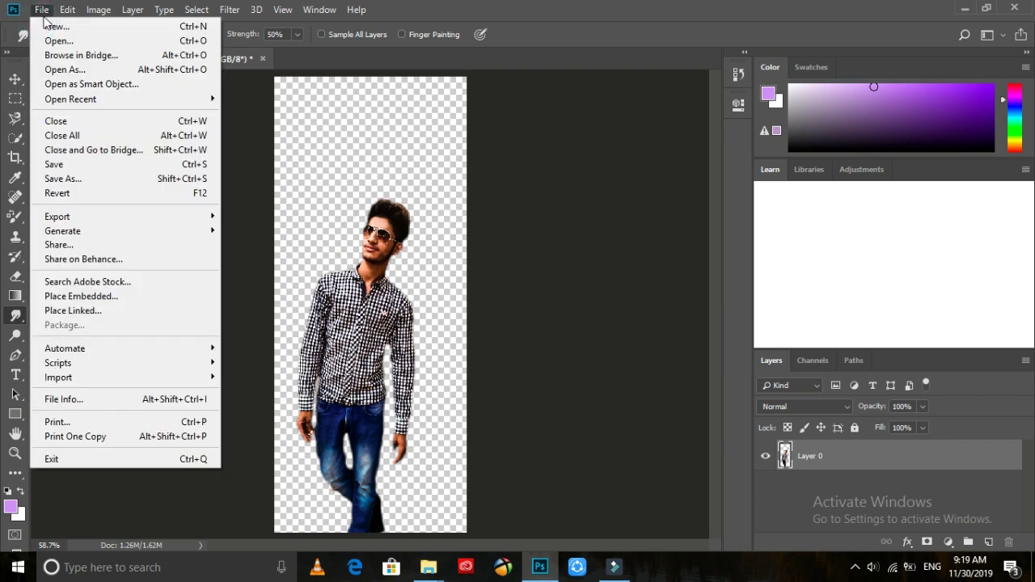
click(102, 298)
double_click(265, 261)
scroll(280, 258, down, 4)
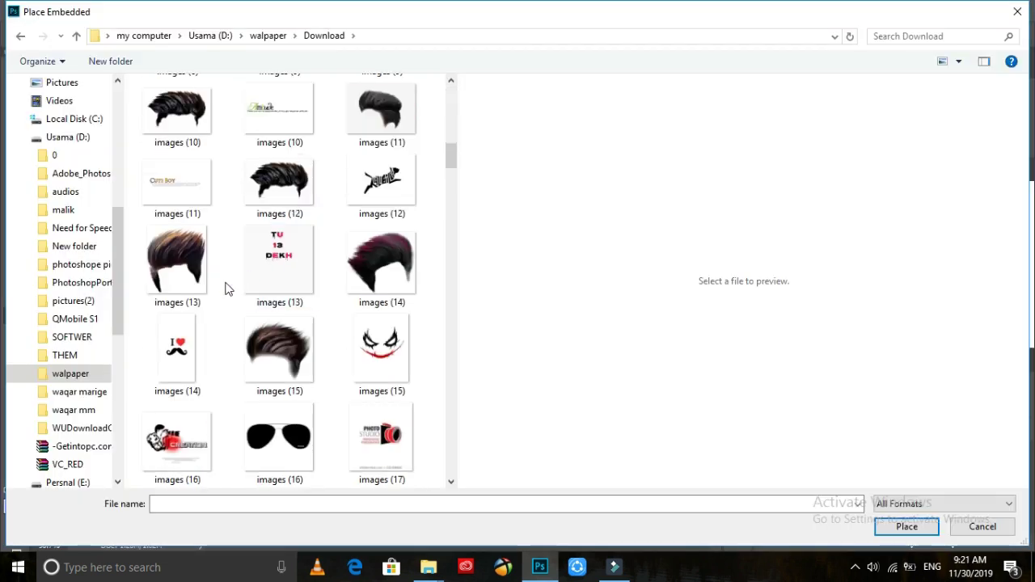
double_click(277, 347)
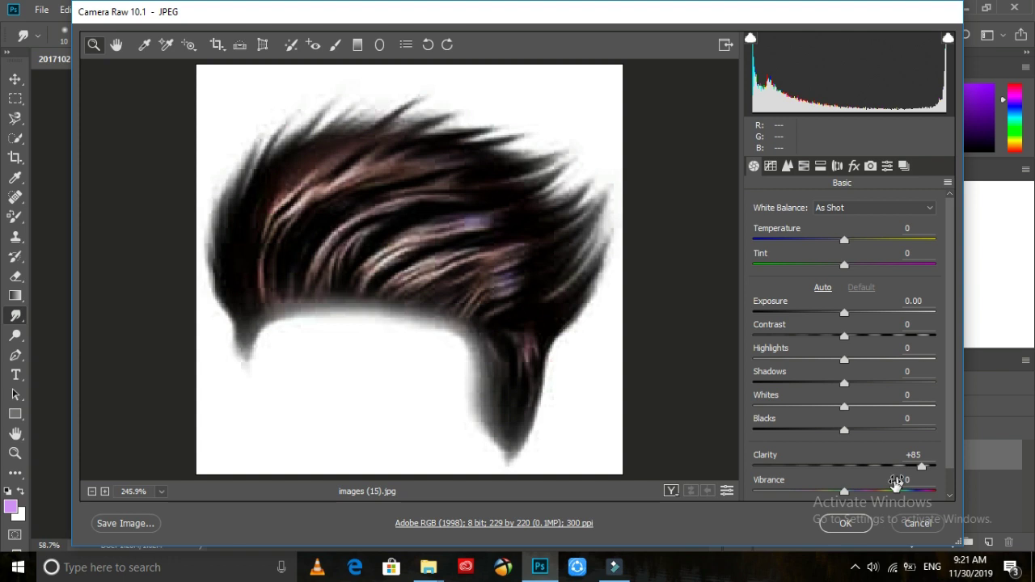
click(846, 523)
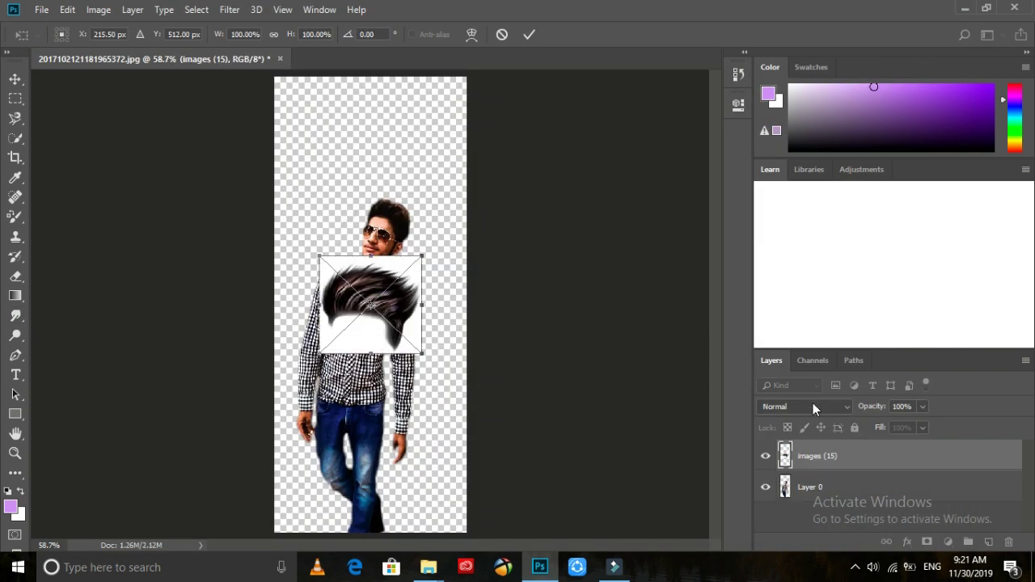
Step: Set the hair layer's blending mode to Darker Color and fit it over the man's hair at about 58% width, 60% height and 4.69° rotation
click(813, 406)
click(809, 134)
drag(407, 261, 365, 237)
scroll(420, 157, up, 5)
drag(399, 206, 412, 215)
drag(400, 327, 418, 333)
mouse_move(427, 228)
mouse_down()
mouse_move(423, 253)
mouse_move(425, 242)
mouse_up()
drag(371, 266, 372, 257)
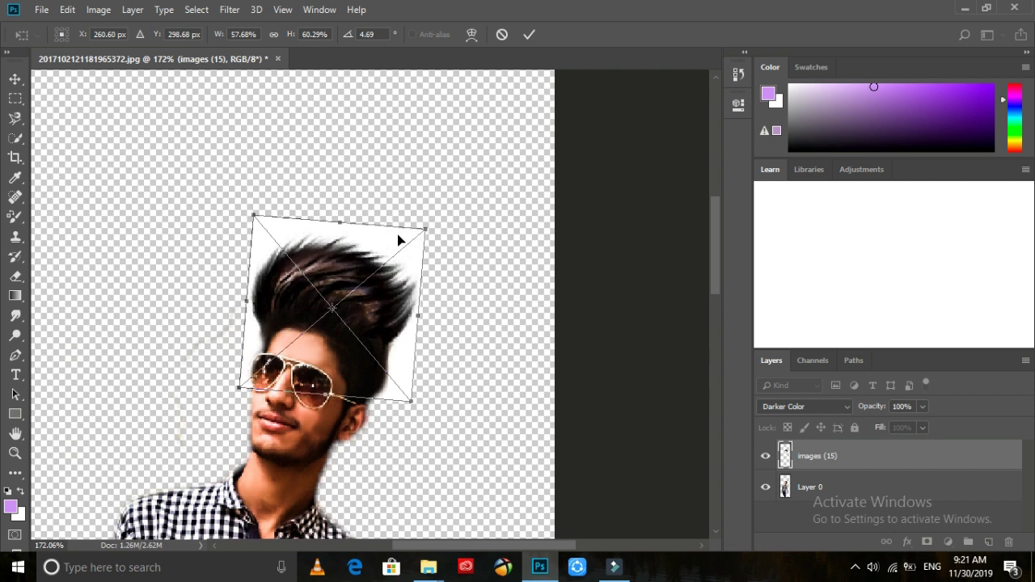
Step: Lower the hairpiece onto the head by reducing its height to about 57%, and apply the transform
drag(426, 232, 425, 240)
drag(423, 317, 428, 324)
mouse_move(420, 399)
mouse_down()
mouse_move(422, 413)
mouse_move(412, 403)
mouse_up()
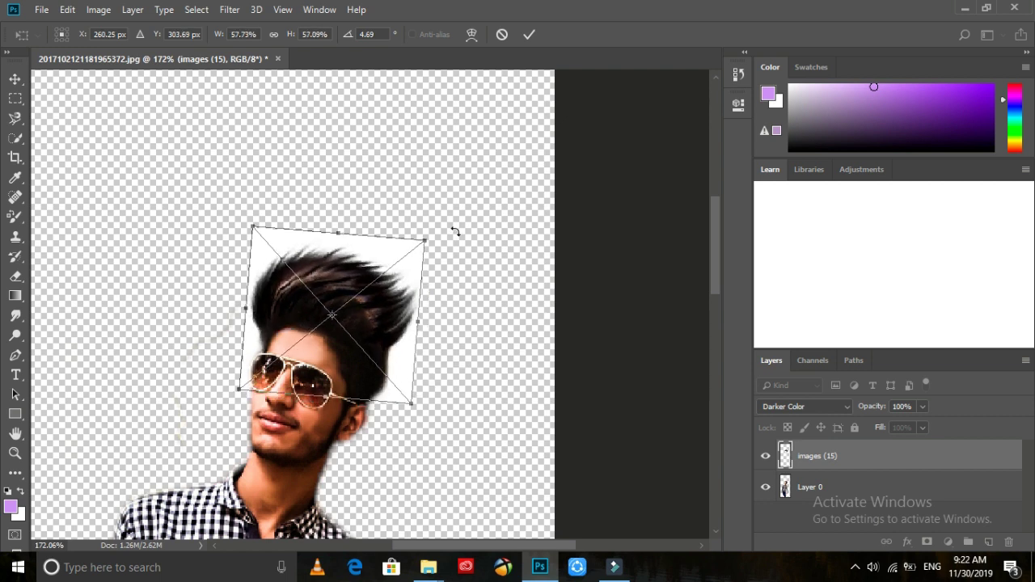
click(529, 34)
Step: Select Layer 0 and inspect the man's cutout from the new hair down to the jeans
scroll(381, 104, down, 5)
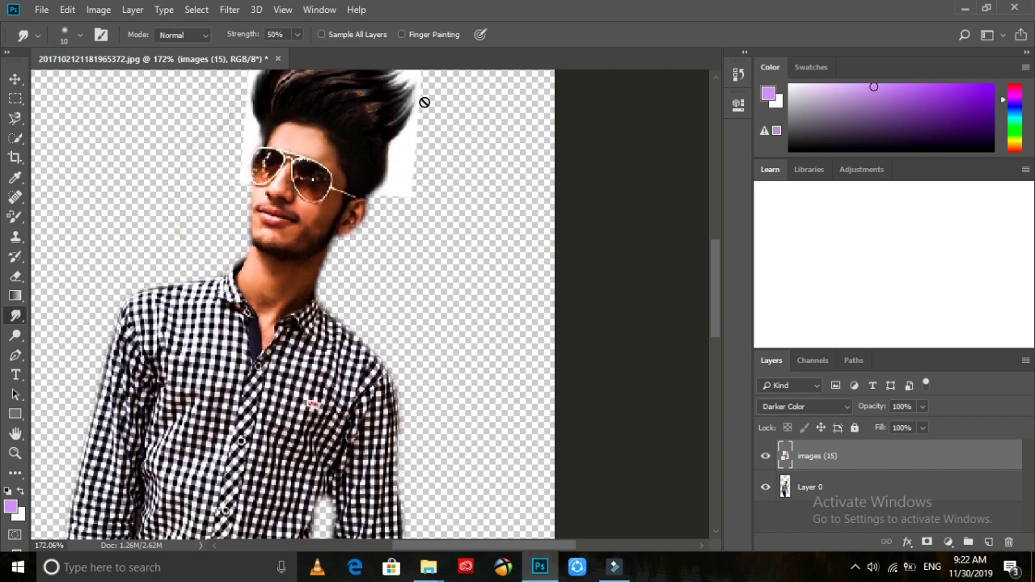
click(889, 484)
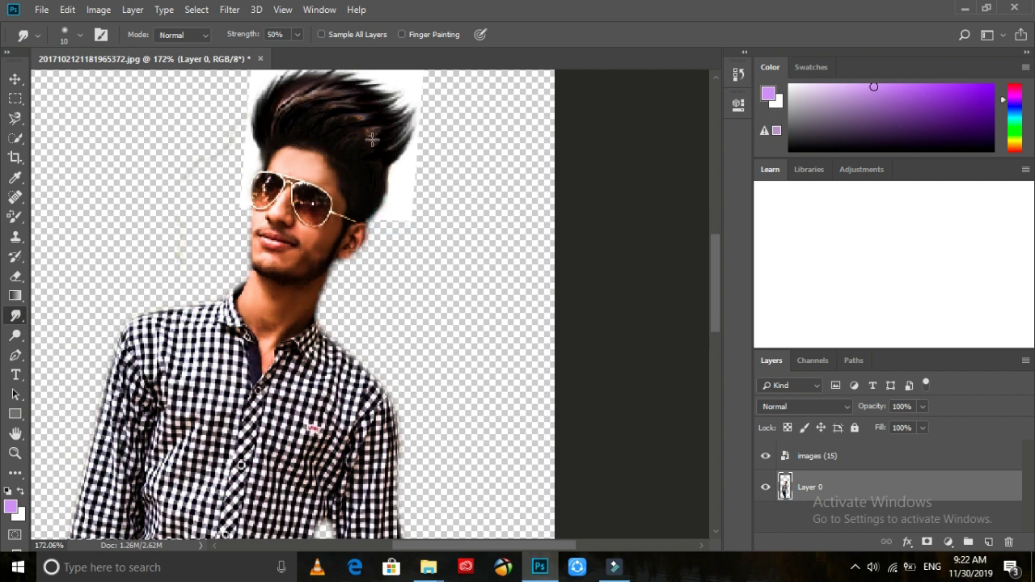
scroll(371, 140, down, 2)
scroll(371, 139, up, 4)
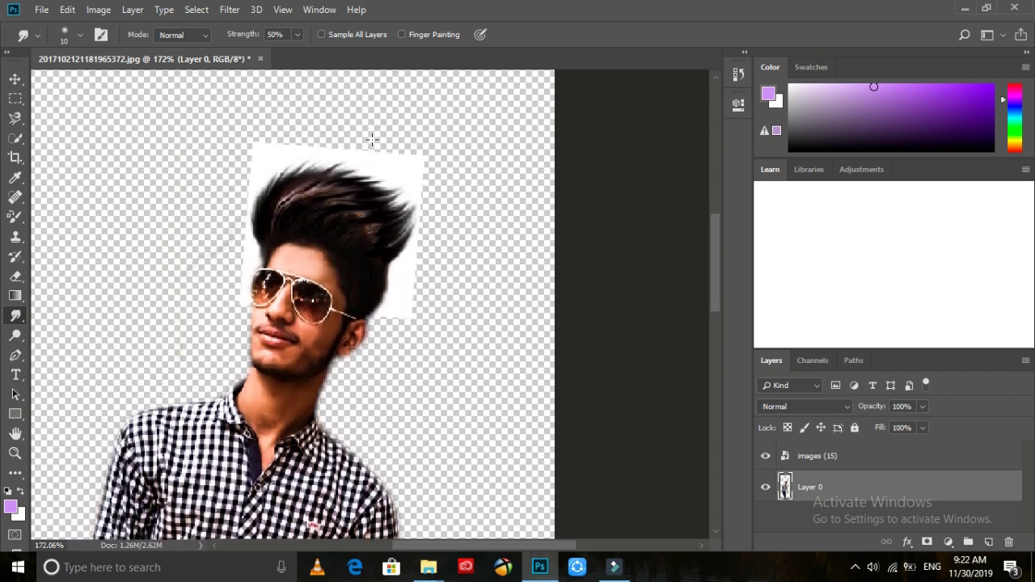
scroll(335, 111, down, 8)
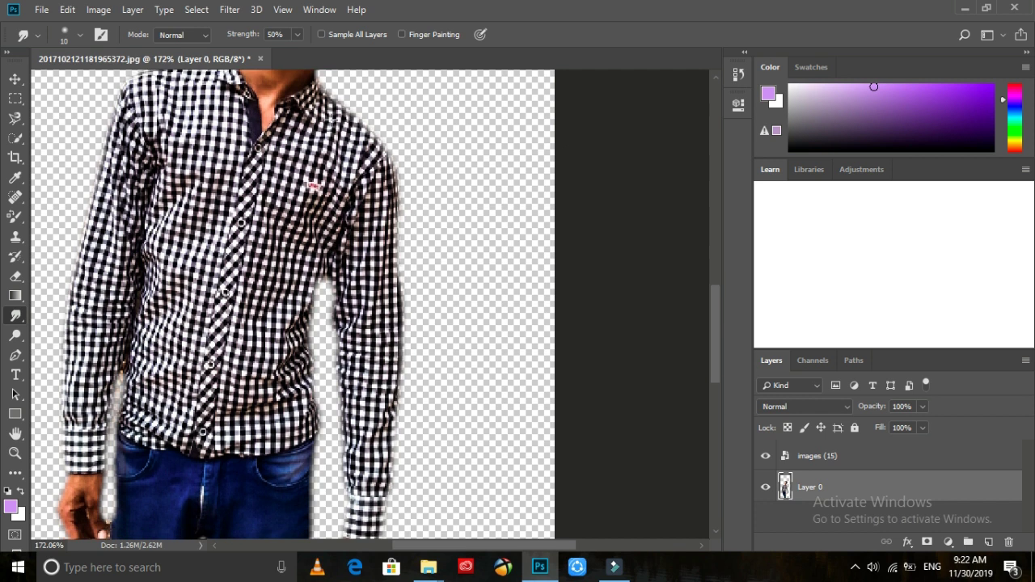
scroll(331, 119, down, 3)
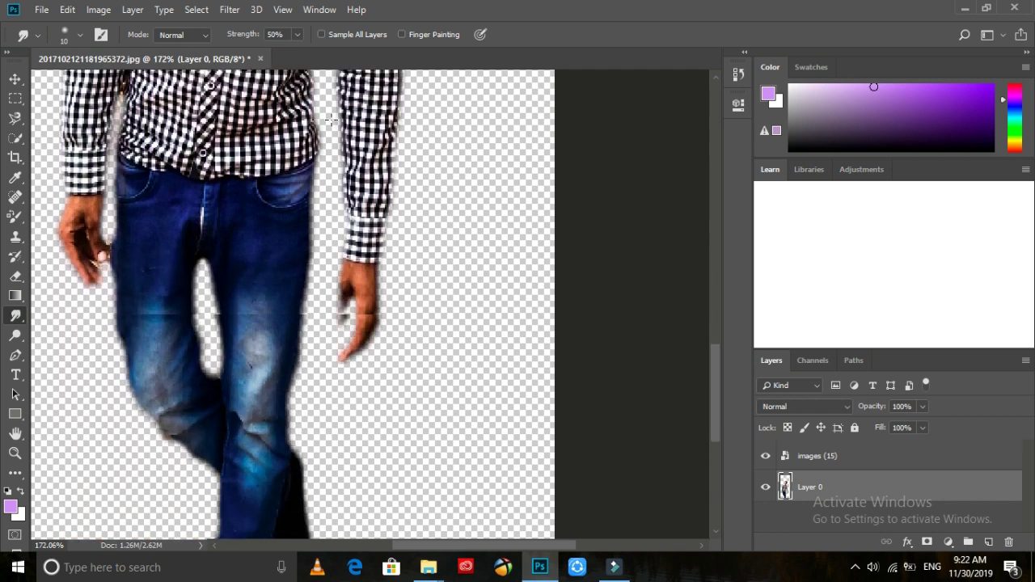
scroll(330, 119, up, 3)
scroll(307, 111, down, 1)
key(alt+space)
scroll(283, 106, down, 4)
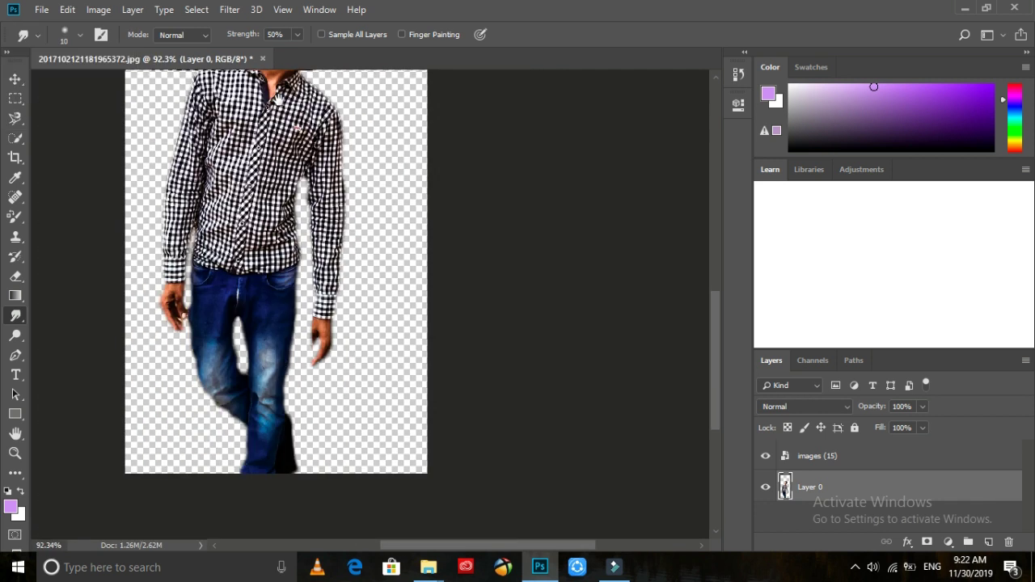
Step: Place the blurred park picture images (58) as an embedded layer, accepting its Camera Raw import settings
click(41, 9)
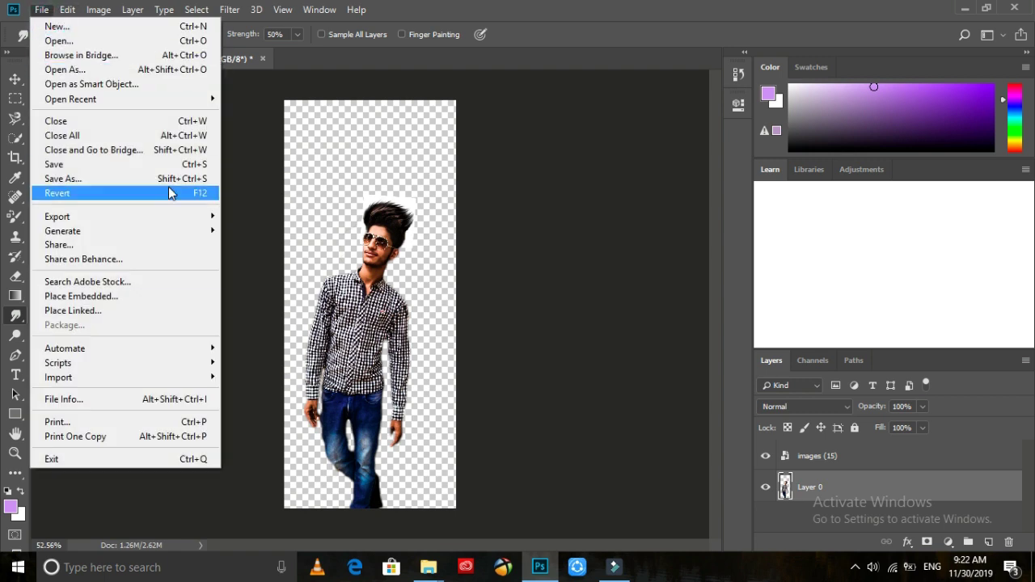
click(180, 301)
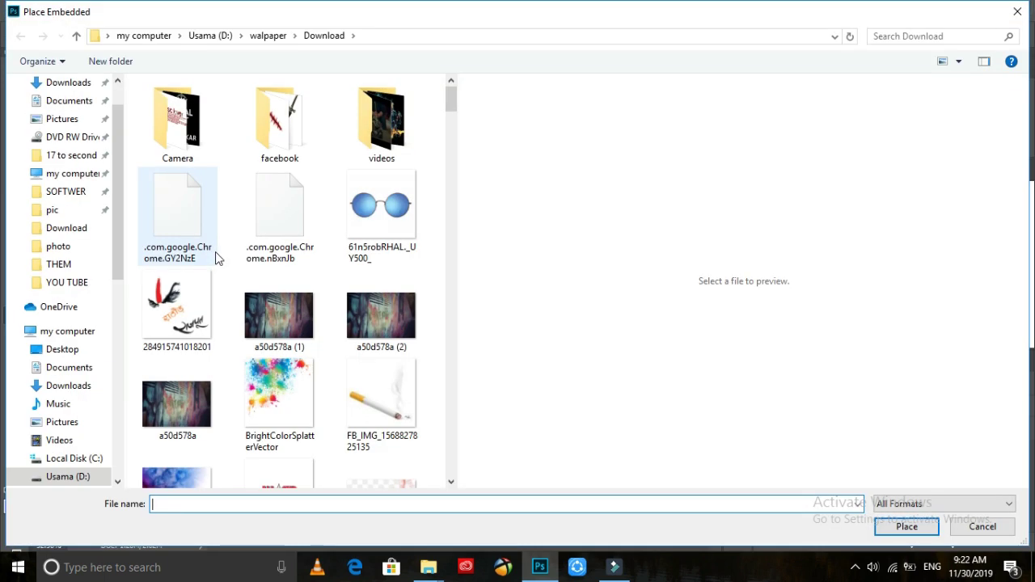
scroll(292, 259, down, 15)
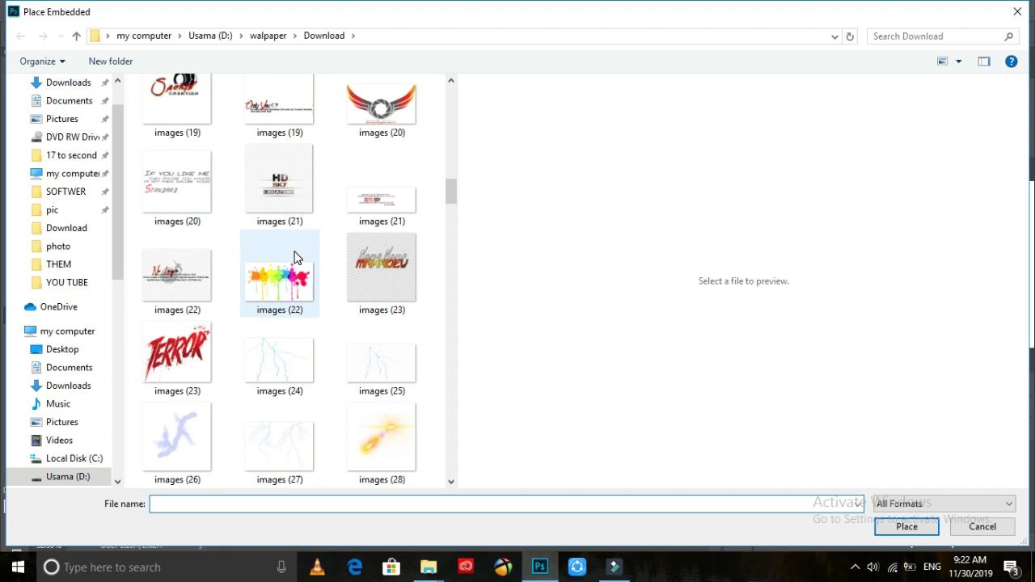
scroll(292, 267, down, 3)
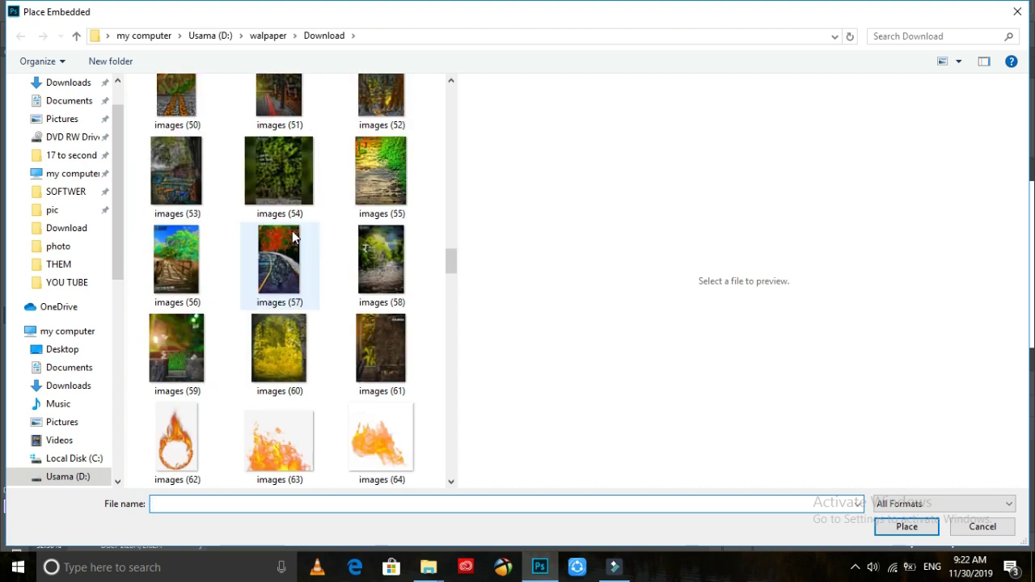
double_click(383, 236)
click(840, 497)
click(850, 487)
click(863, 519)
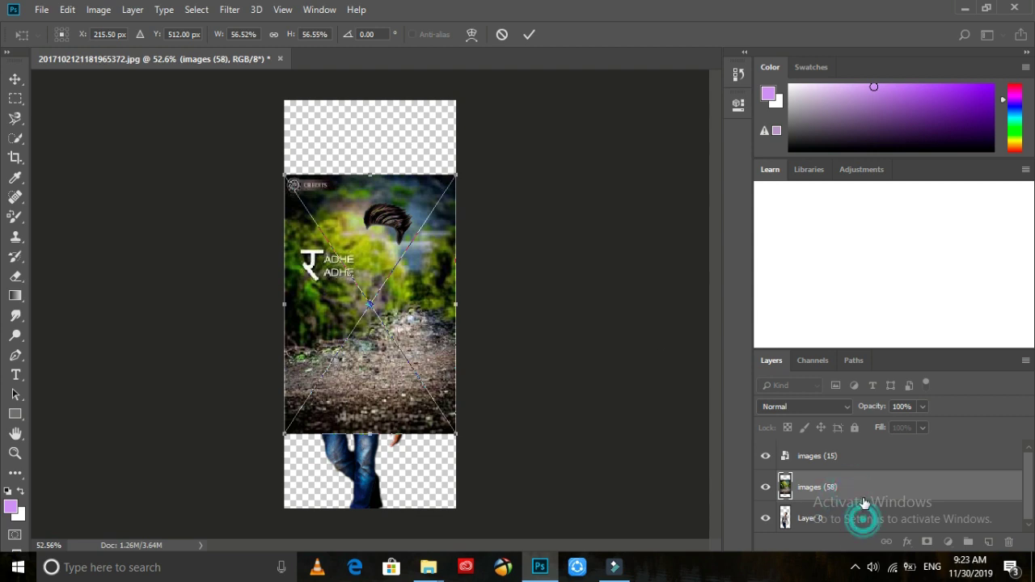
Step: Stretch the park picture to about 78% width and 135% height to cover the canvas, and move its layer below Layer 0
drag(458, 176, 466, 90)
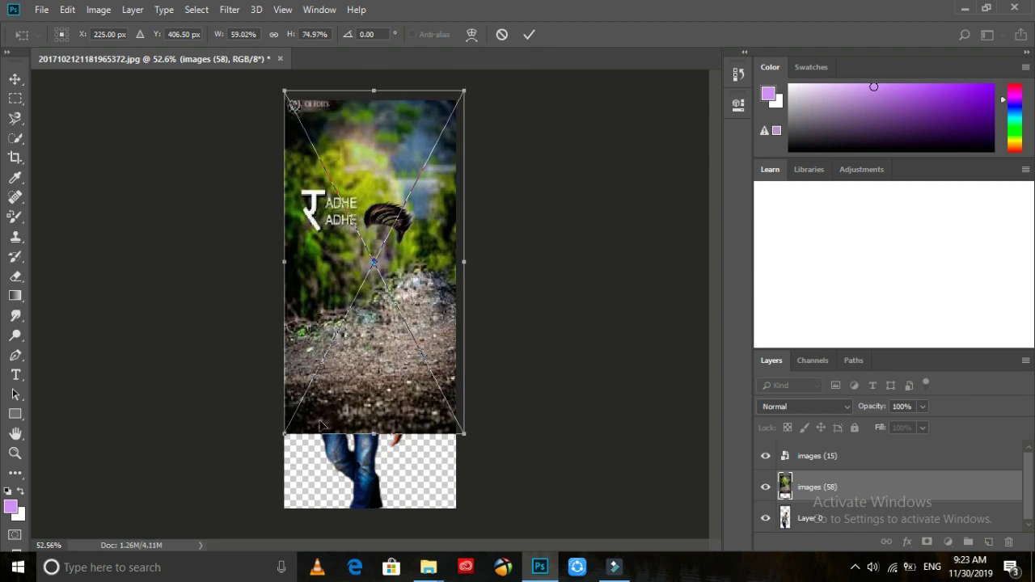
drag(280, 439, 220, 534)
drag(385, 327, 412, 467)
drag(493, 231, 484, 99)
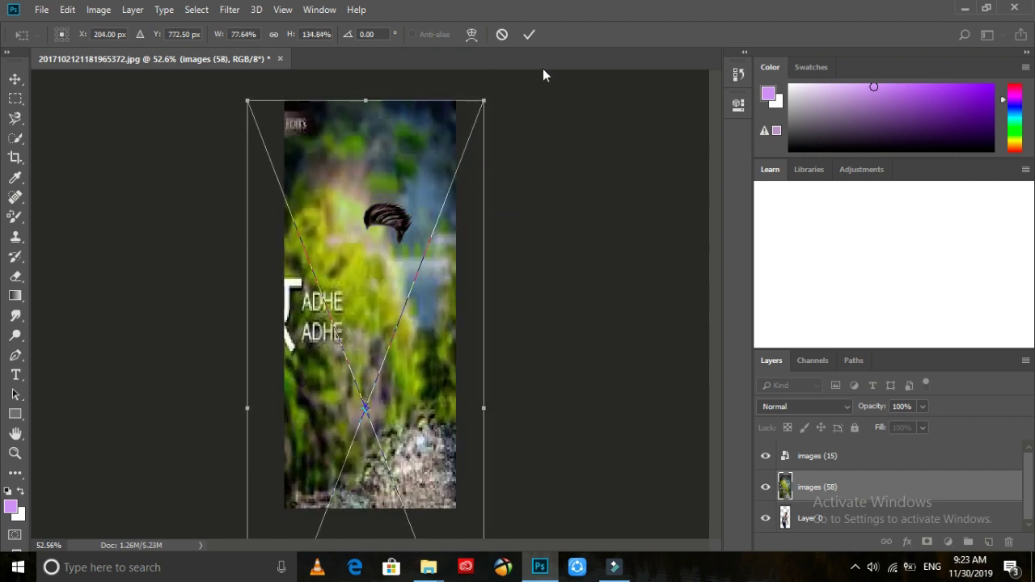
click(529, 34)
drag(817, 487, 817, 532)
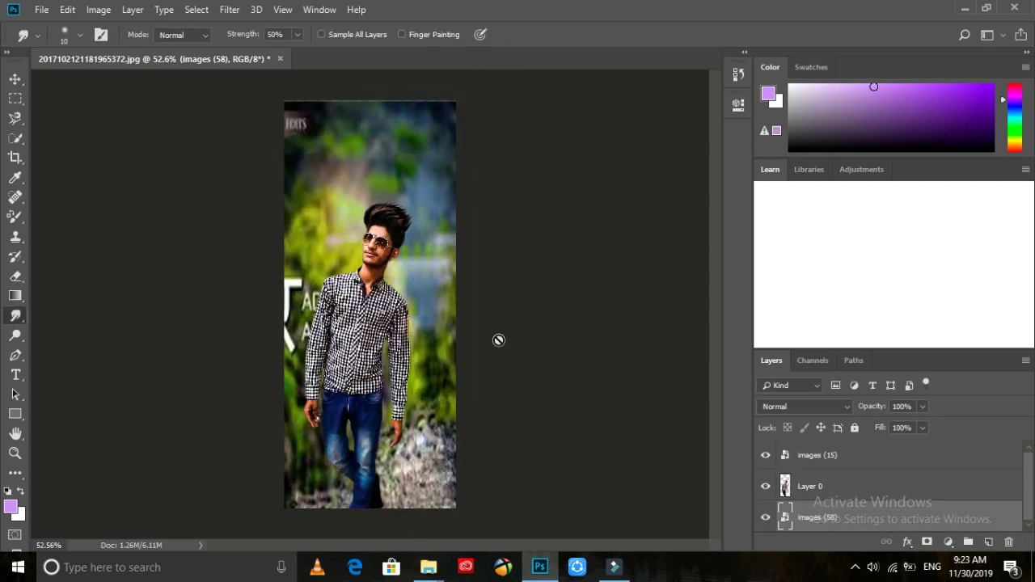
Step: Enlarge the man on Layer 0 with the transform handles so he fills more of the canvas height, and apply it
click(362, 185)
click(492, 231)
click(812, 485)
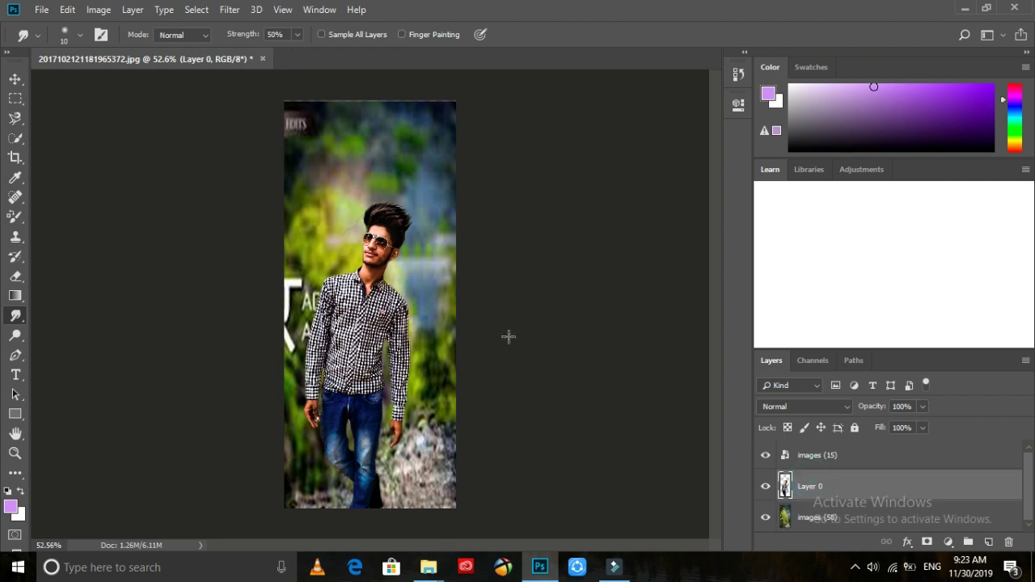
key(v)
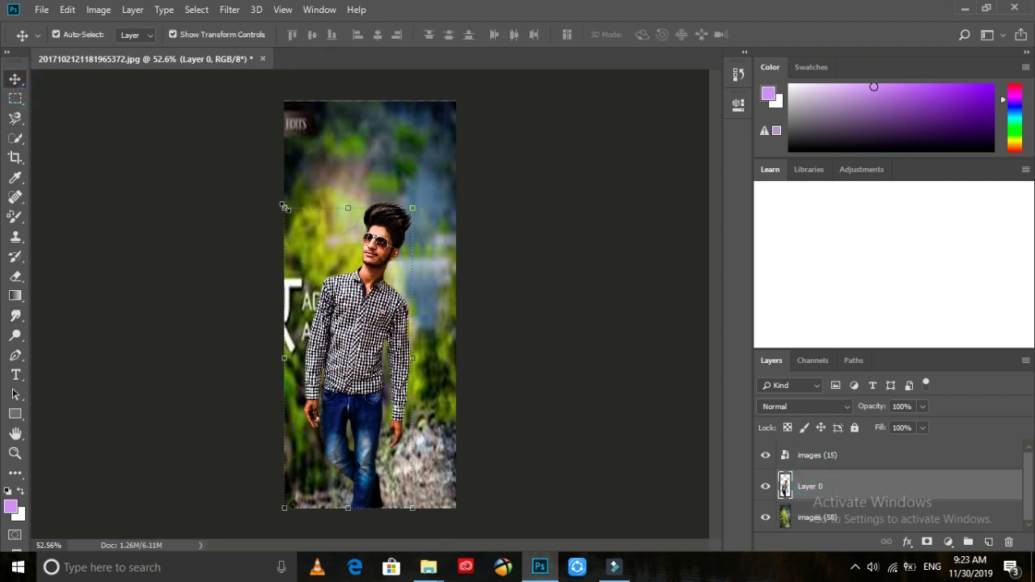
drag(284, 206, 284, 143)
mouse_move(414, 143)
mouse_down()
mouse_move(446, 139)
mouse_move(434, 139)
mouse_up()
drag(579, 134, 529, 194)
drag(499, 92, 486, 90)
click(687, 34)
Step: Move the hairpiece onto the enlarged man's head, resize it to about 66% width and 56% height, and apply the transform
drag(396, 219, 414, 153)
click(434, 152)
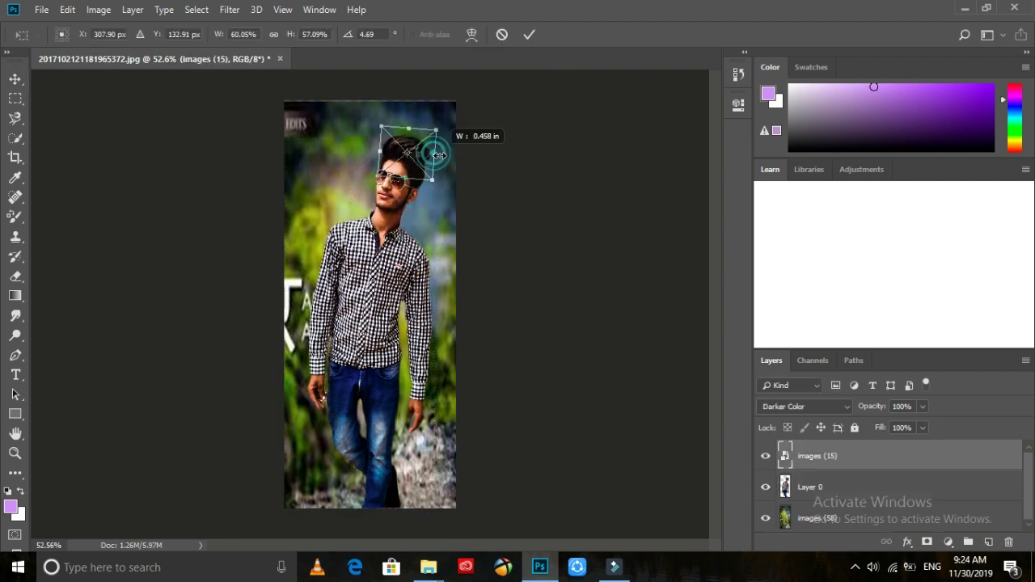
scroll(433, 148, up, 5)
scroll(441, 123, up, 3)
drag(461, 194, 493, 215)
mouse_move(365, 247)
mouse_down()
mouse_move(358, 234)
mouse_move(358, 256)
mouse_move(347, 244)
mouse_up()
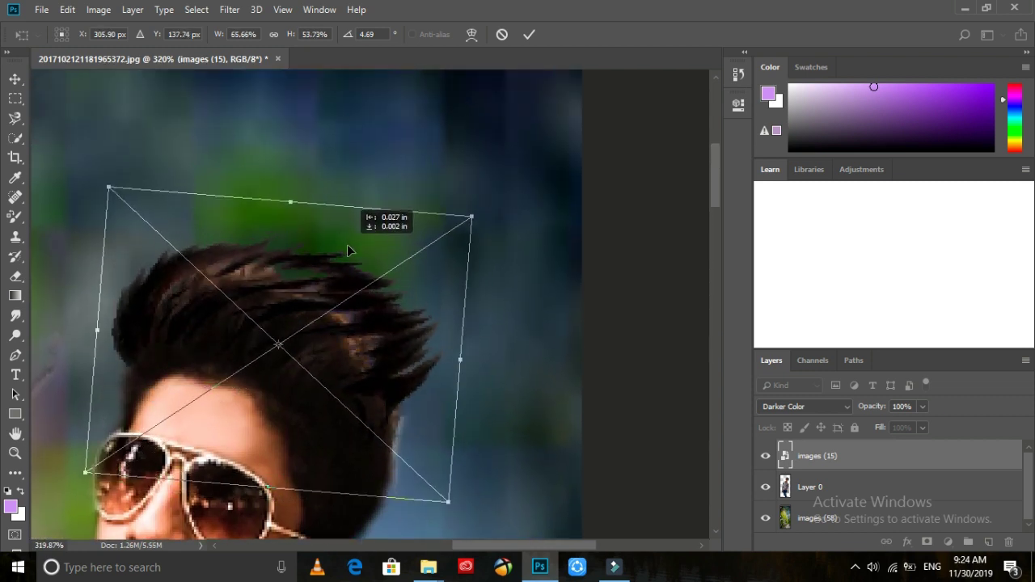
scroll(479, 236, up, 1)
scroll(444, 464, down, 3)
drag(446, 479, 447, 493)
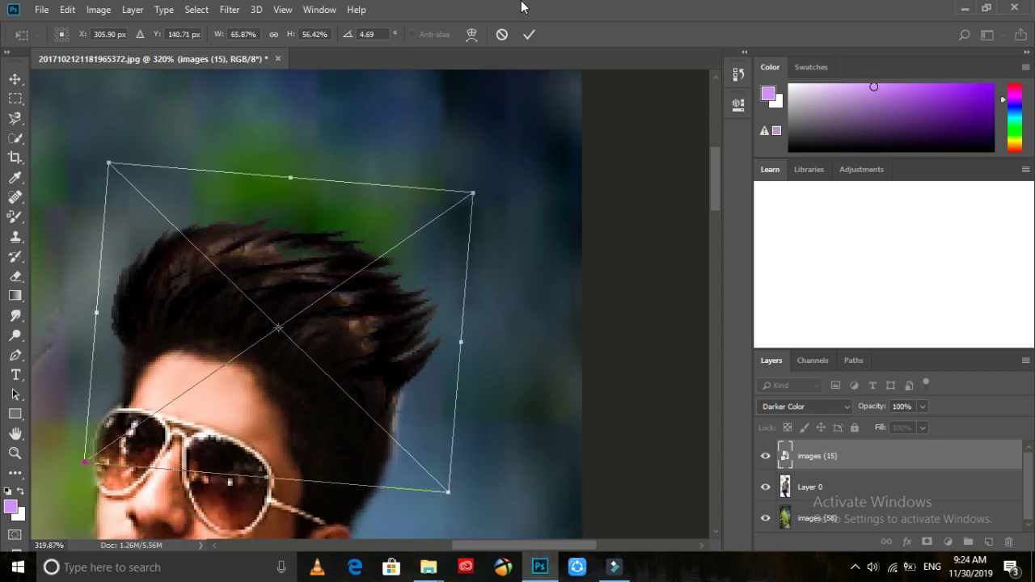
click(530, 34)
click(230, 9)
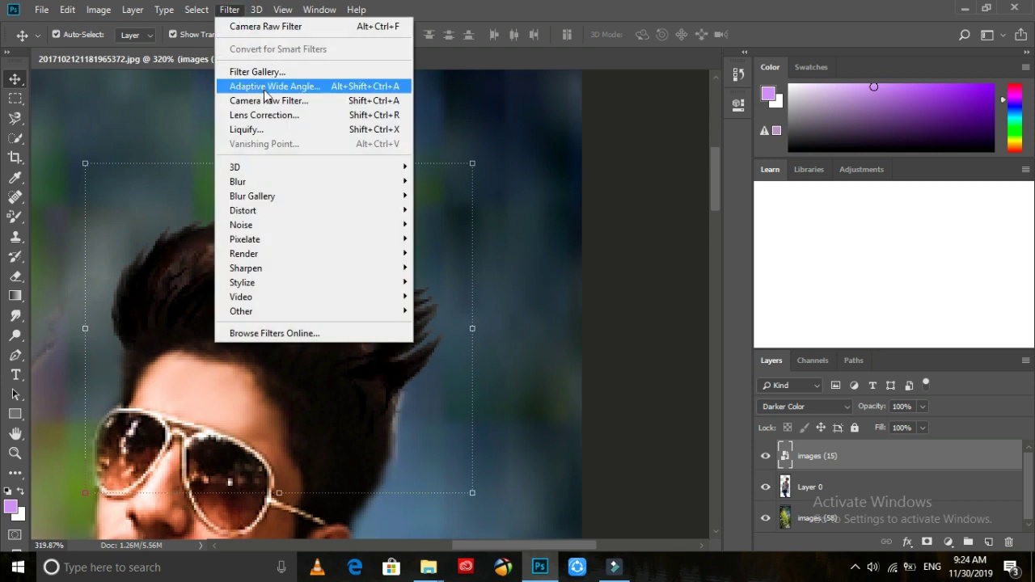
click(324, 98)
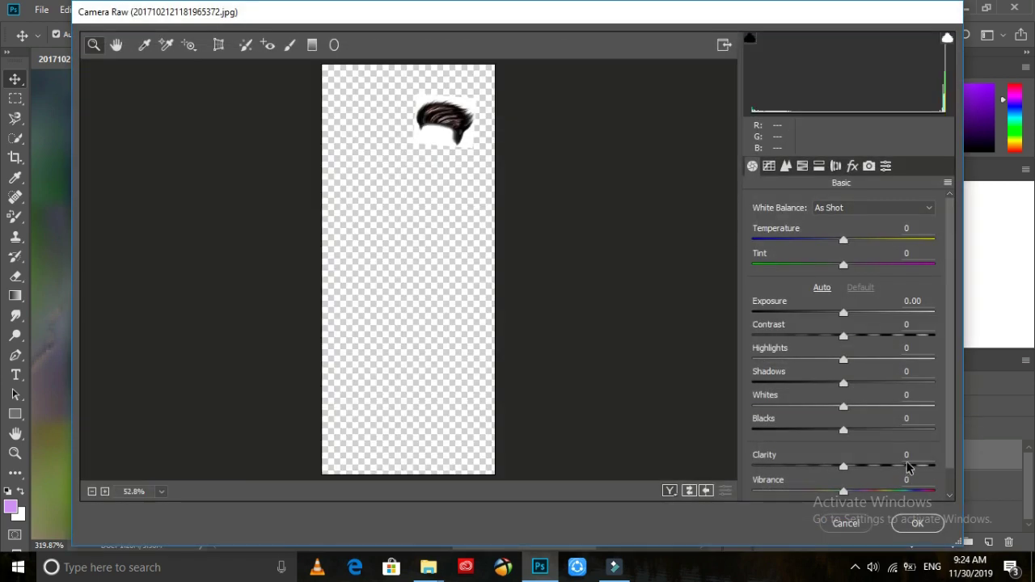
click(917, 523)
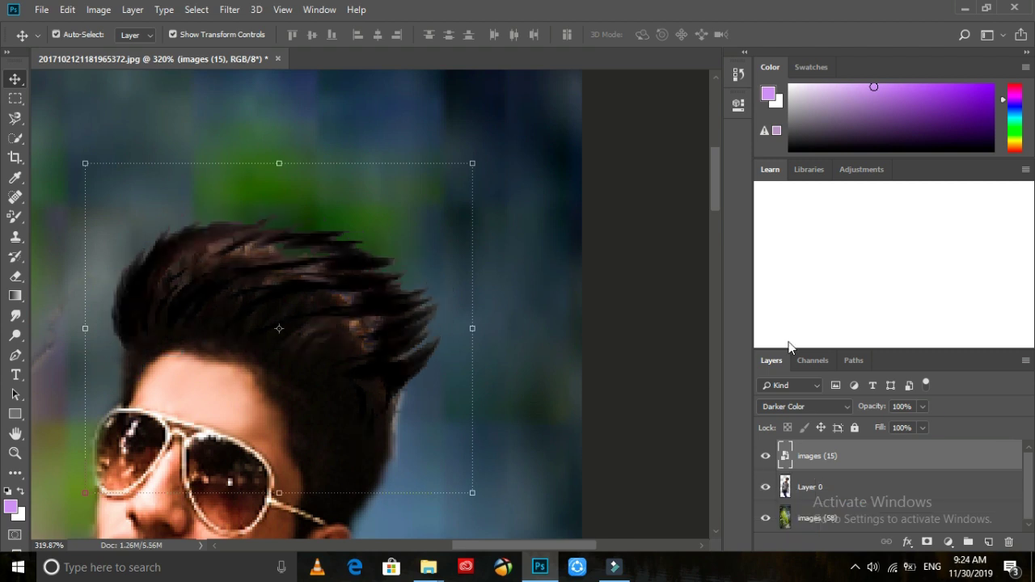
Step: Apply the Camera Raw filter to the hair layer with Clarity set to +39
click(229, 9)
click(328, 101)
drag(862, 482, 878, 465)
scroll(879, 465, down, 1)
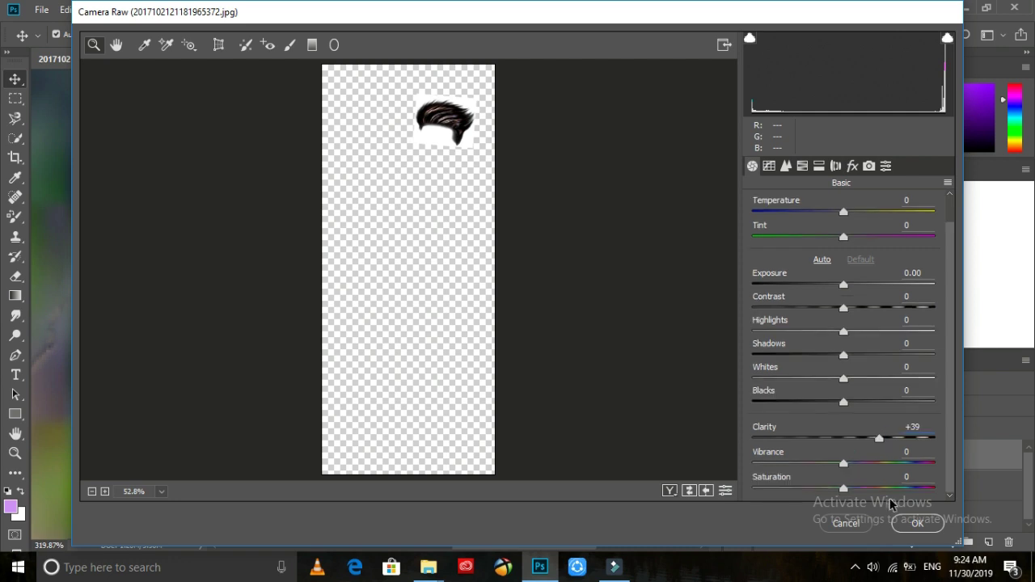
click(917, 524)
key(alt+space)
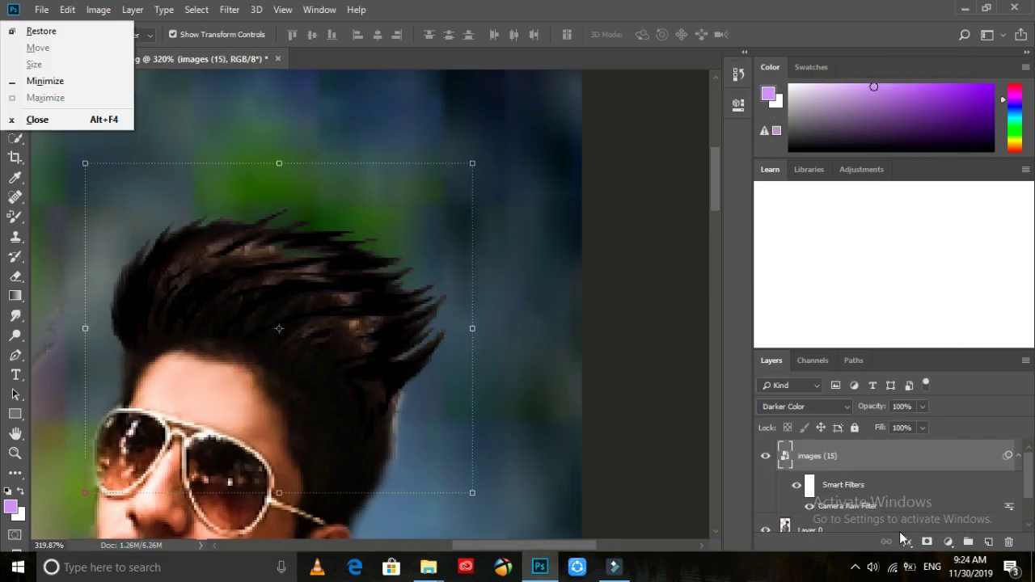
alt+click(554, 326)
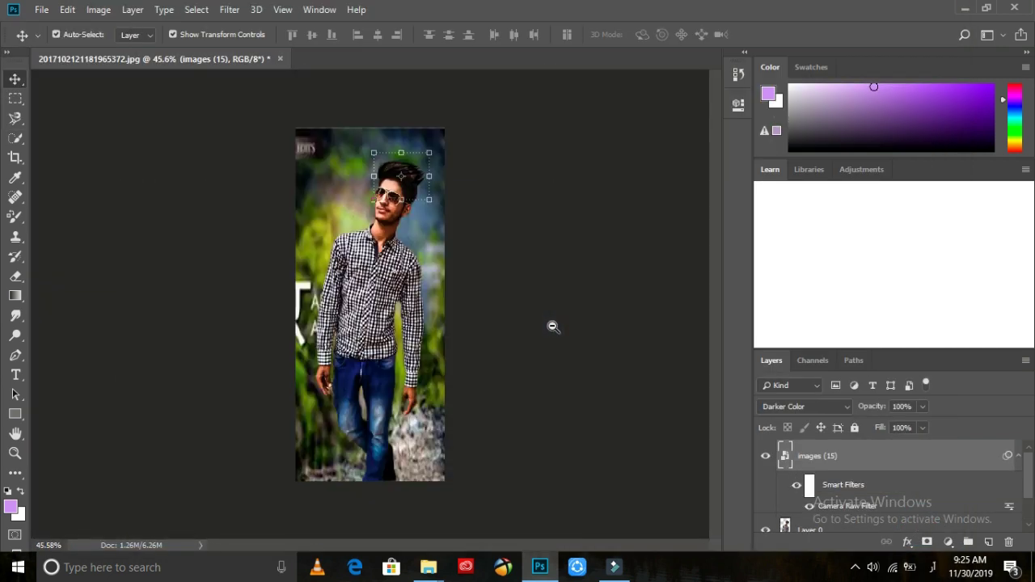
click(183, 35)
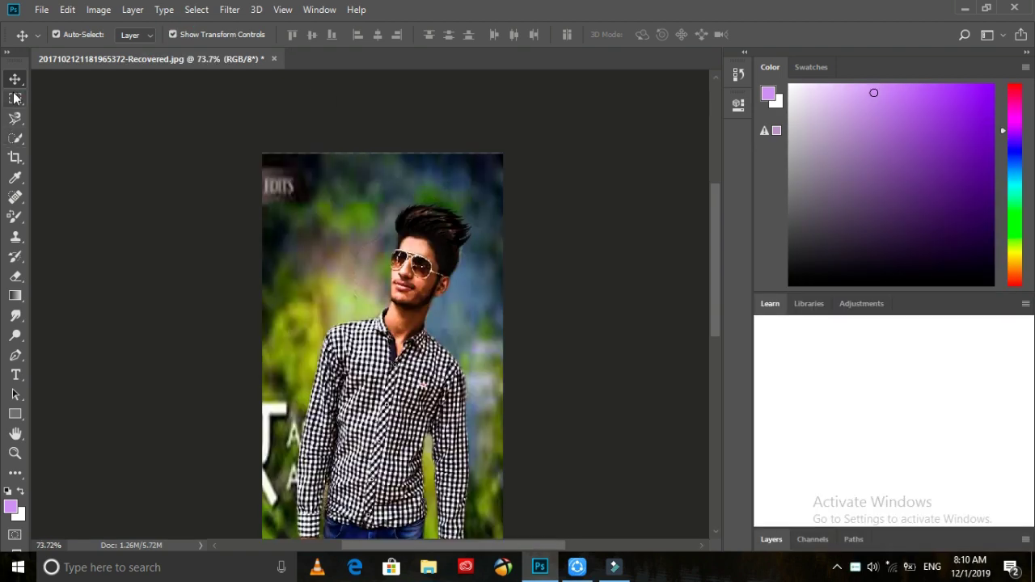
Step: Crop the composite to a narrower portrait frame around the man from above his hair down to his hips, and apply it
click(17, 159)
scroll(76, 395, down, 7)
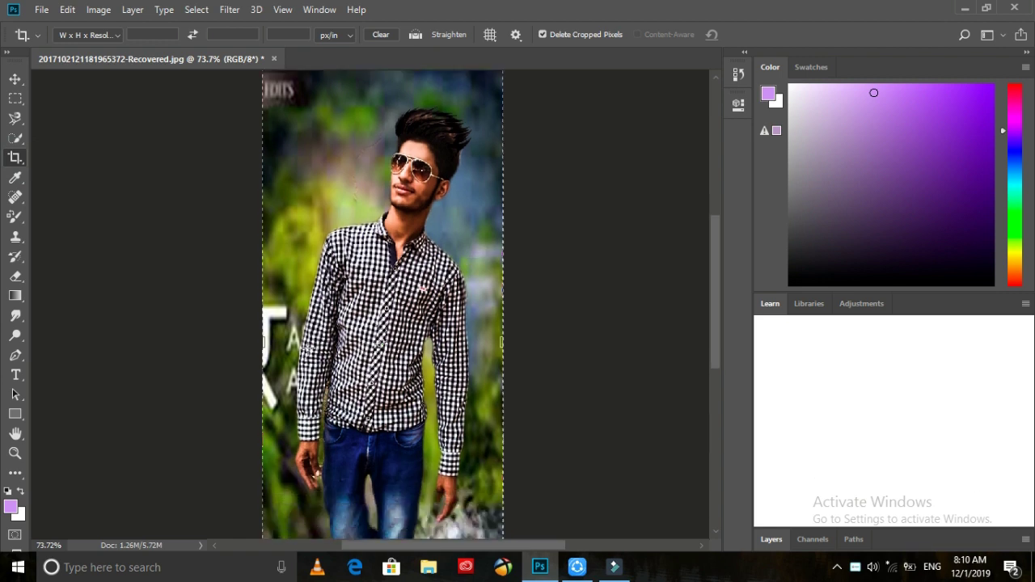
click(265, 455)
drag(265, 456, 302, 330)
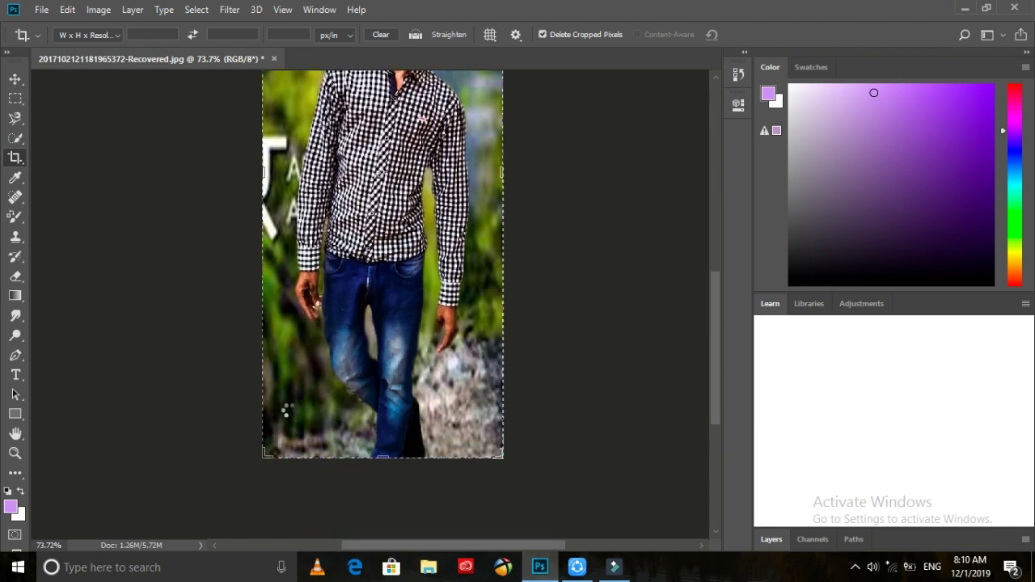
drag(403, 177, 421, 178)
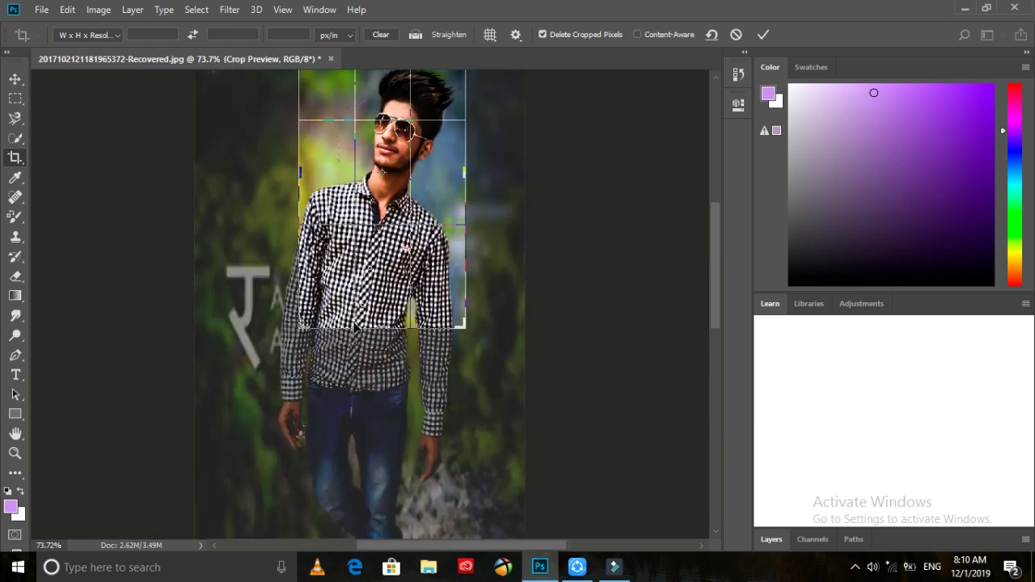
drag(301, 328, 285, 362)
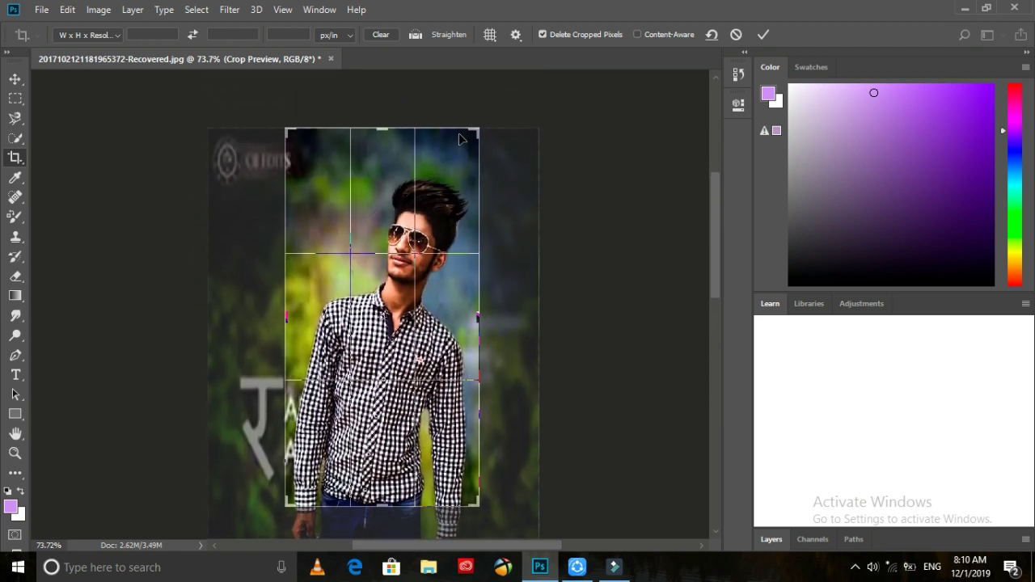
drag(478, 128, 495, 129)
mouse_move(271, 132)
mouse_down()
mouse_move(280, 129)
mouse_move(273, 136)
mouse_up()
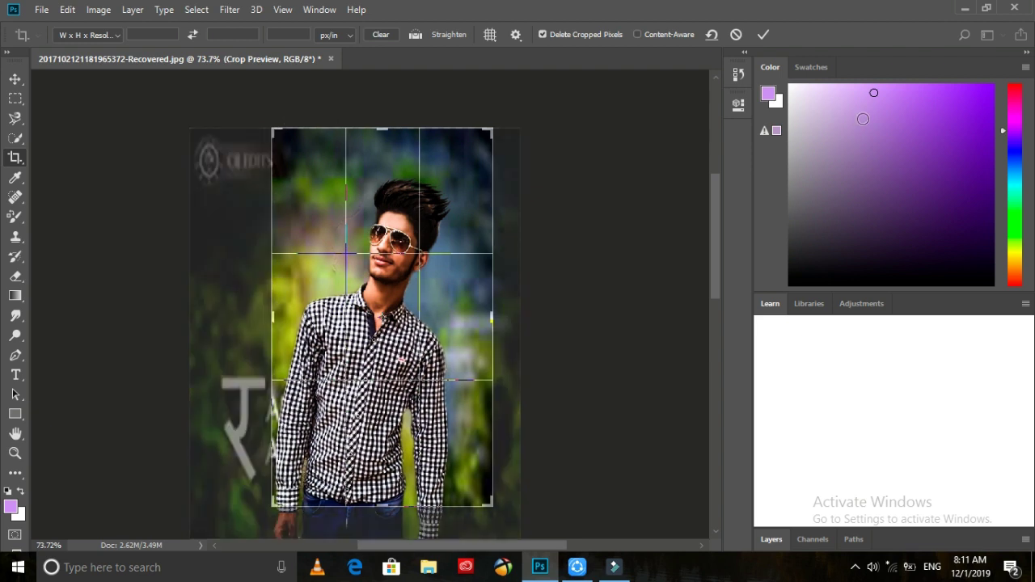
click(762, 35)
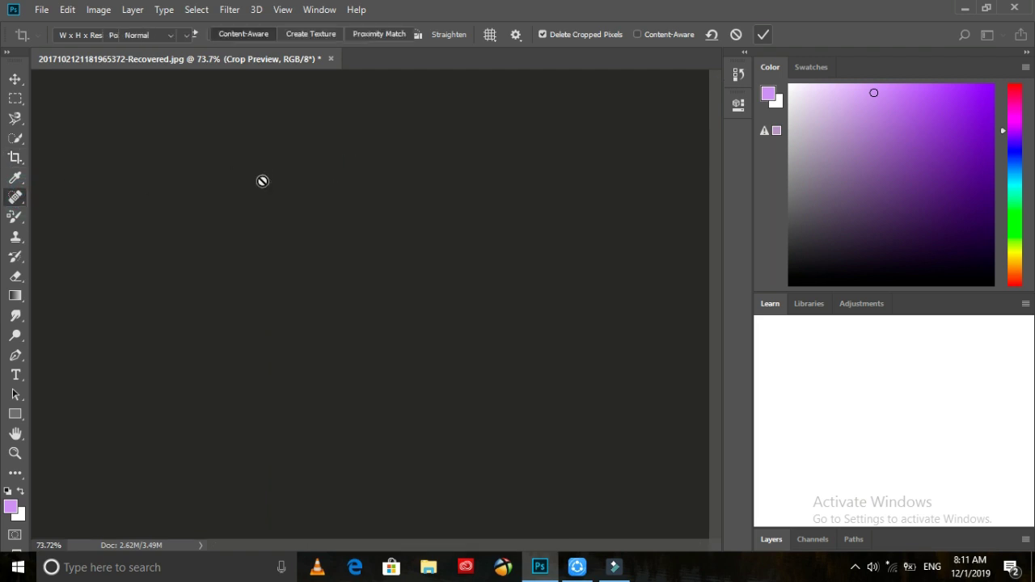
Step: Try to heal the leftover logo marks in the background's upper-left corner with the Spot Healing Brush
click(288, 137)
click(497, 221)
click(185, 213)
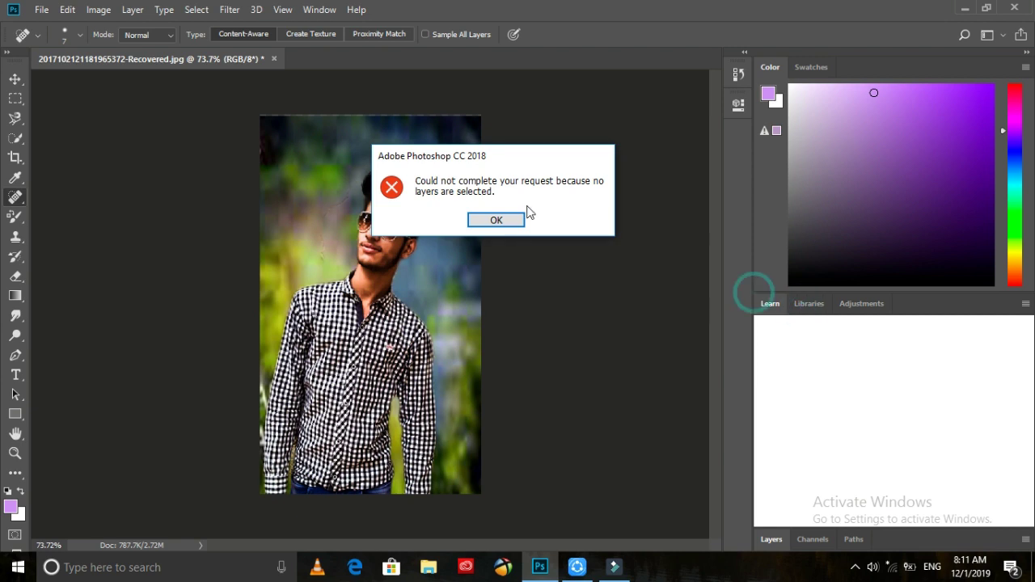
click(501, 222)
Step: Expand the layer list and select the background layer images (58)
click(810, 307)
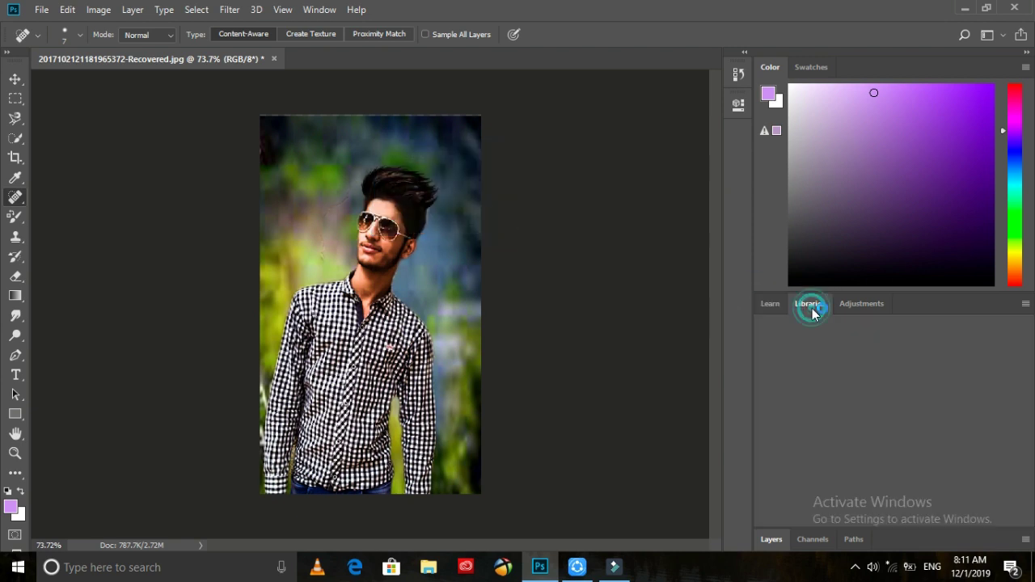
double_click(761, 303)
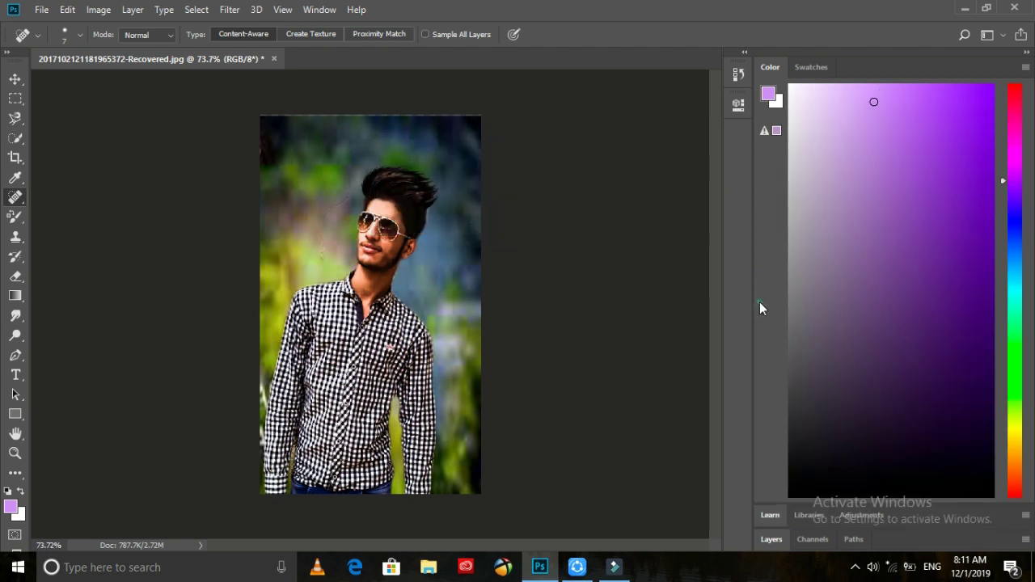
click(777, 517)
click(770, 534)
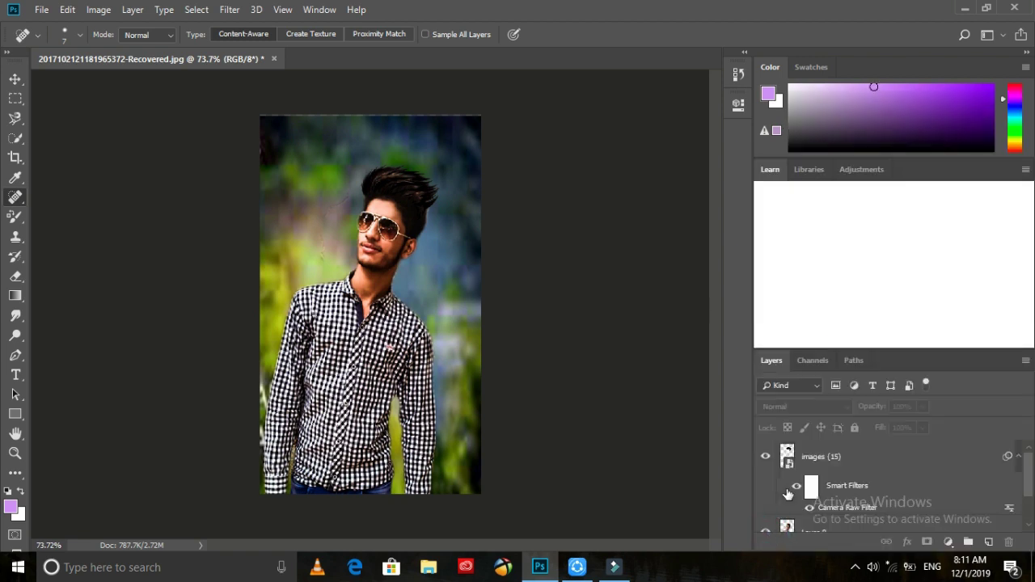
scroll(775, 497, down, 2)
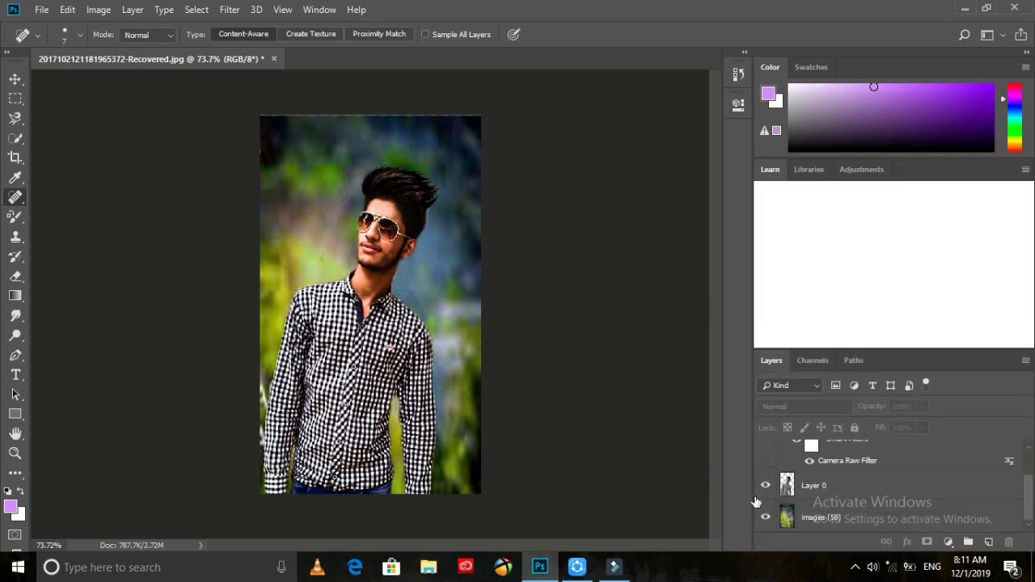
click(786, 521)
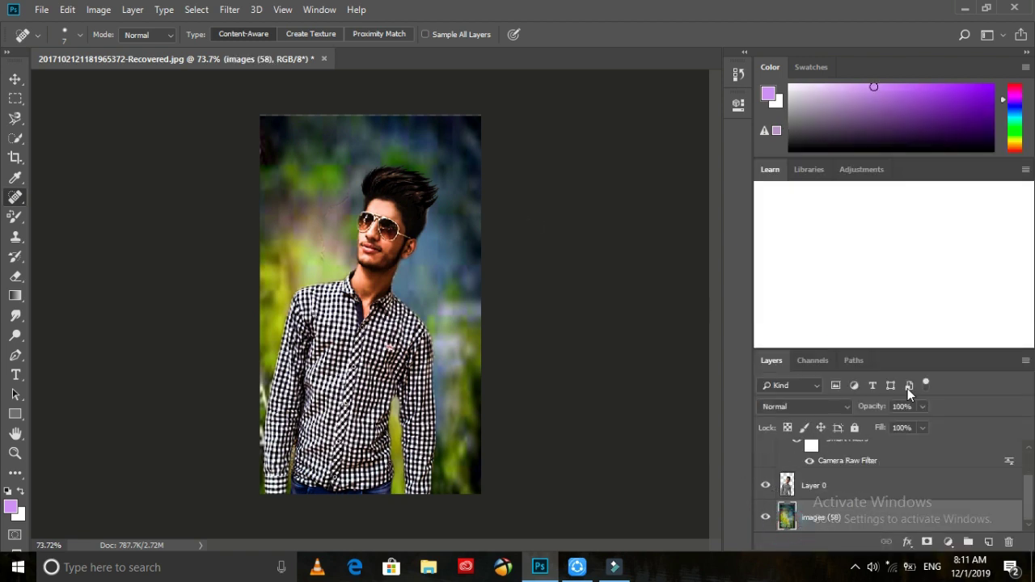
Step: Start the Camera Raw filter on the background with Contrast +45, Temperature -10, Clarity +7 and Vibrance +63
click(229, 9)
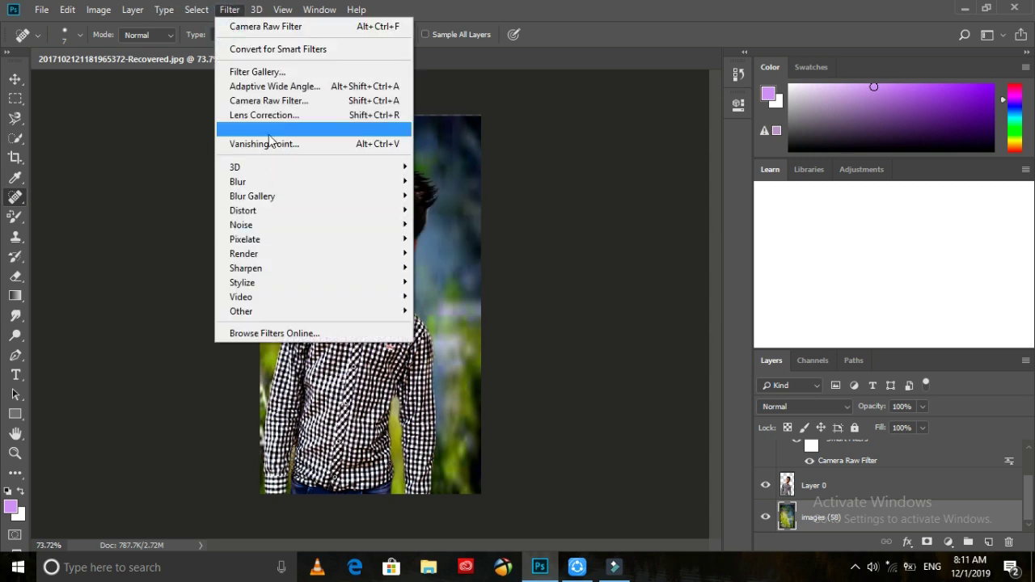
click(268, 100)
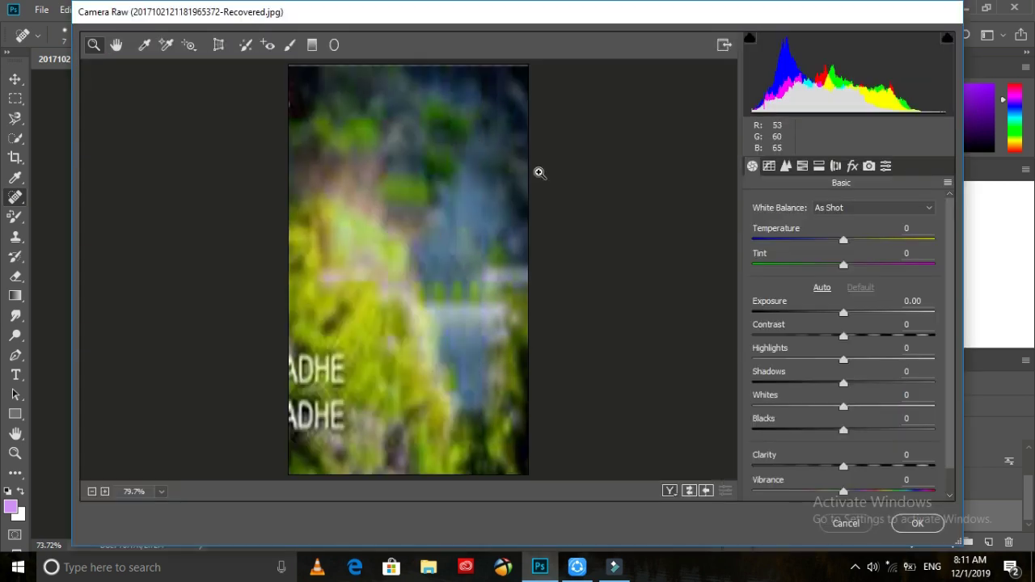
drag(844, 335, 886, 332)
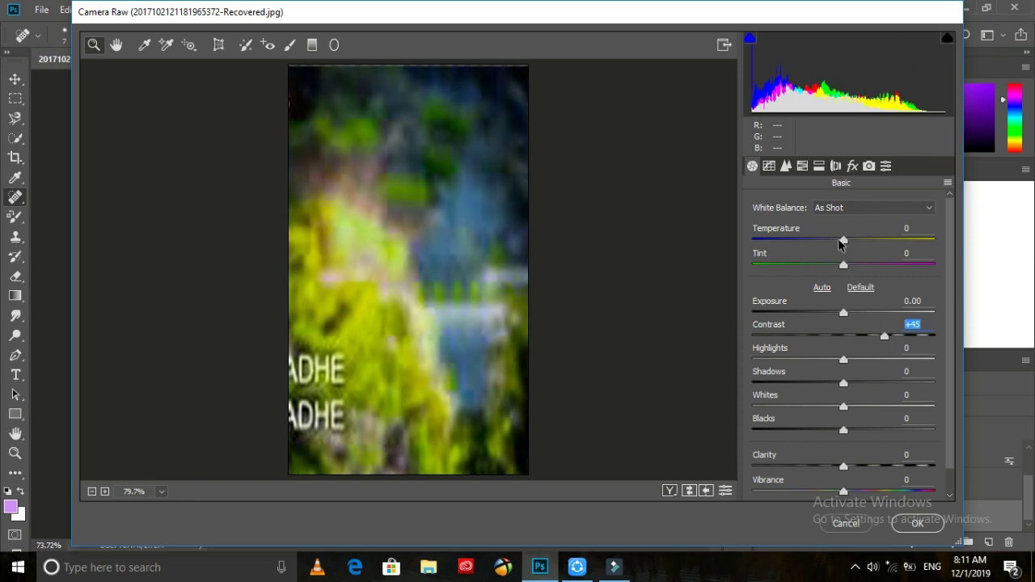
drag(841, 243, 833, 241)
drag(844, 467, 902, 493)
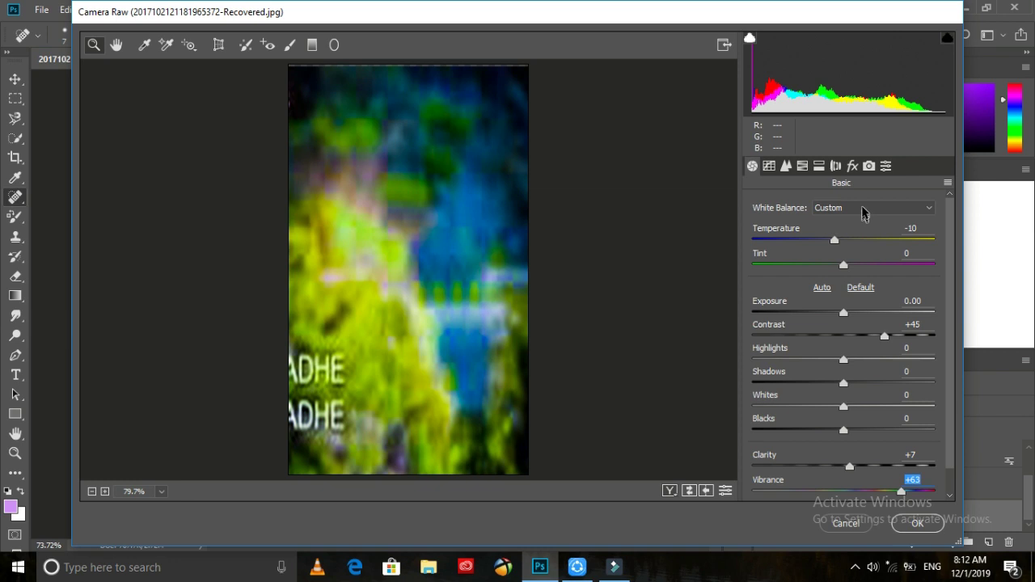
Step: Shift the background's hues in the HSL adjustments, with Oranges at -100 and Greens at +90
click(852, 166)
click(802, 166)
drag(844, 304, 757, 309)
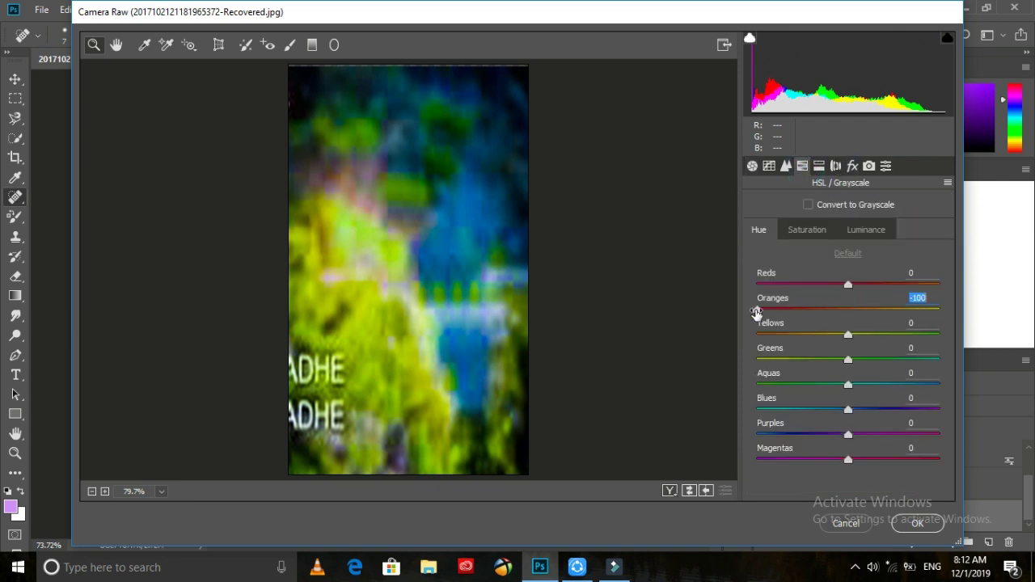
drag(847, 358, 930, 359)
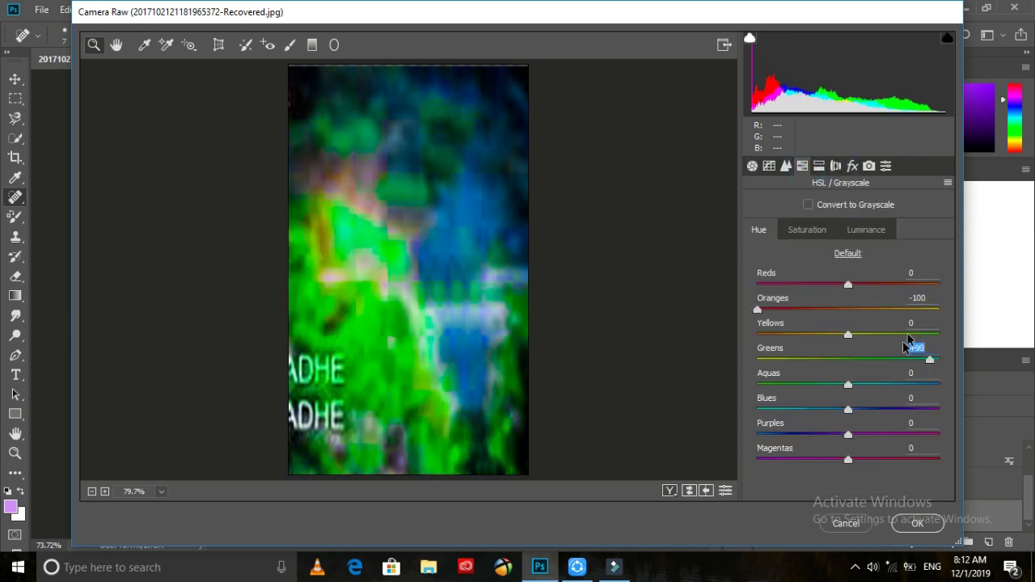
Step: Raise the saturation of the background's Yellows and push its Purples nearly to the maximum, and apply the filter
click(808, 229)
drag(848, 334, 903, 334)
drag(848, 434, 938, 434)
click(917, 525)
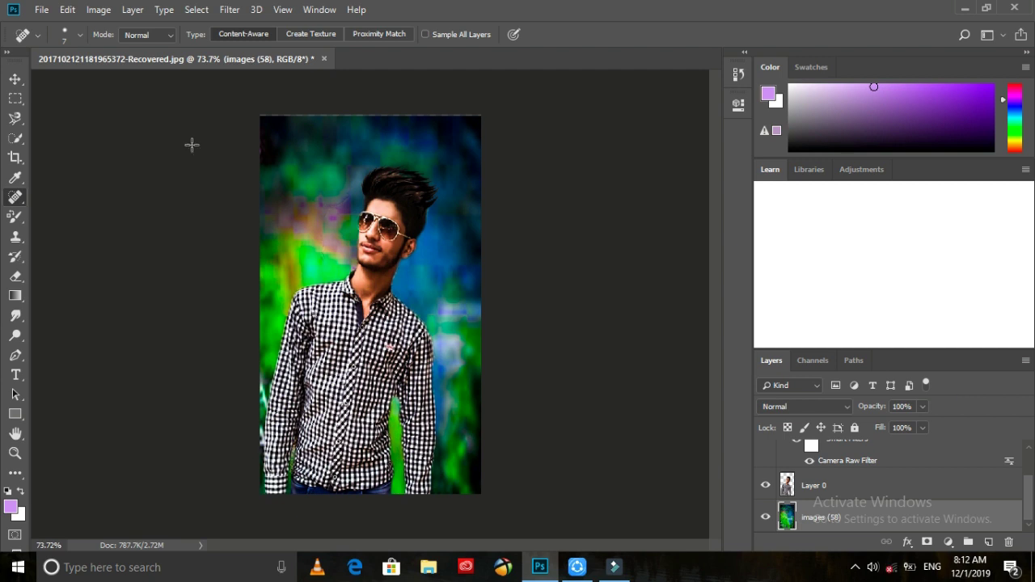
Step: Apply the Camera Raw filter to Layer 0 with Exposure at -0.40 and slightly raised Shadows and Clarity
click(816, 488)
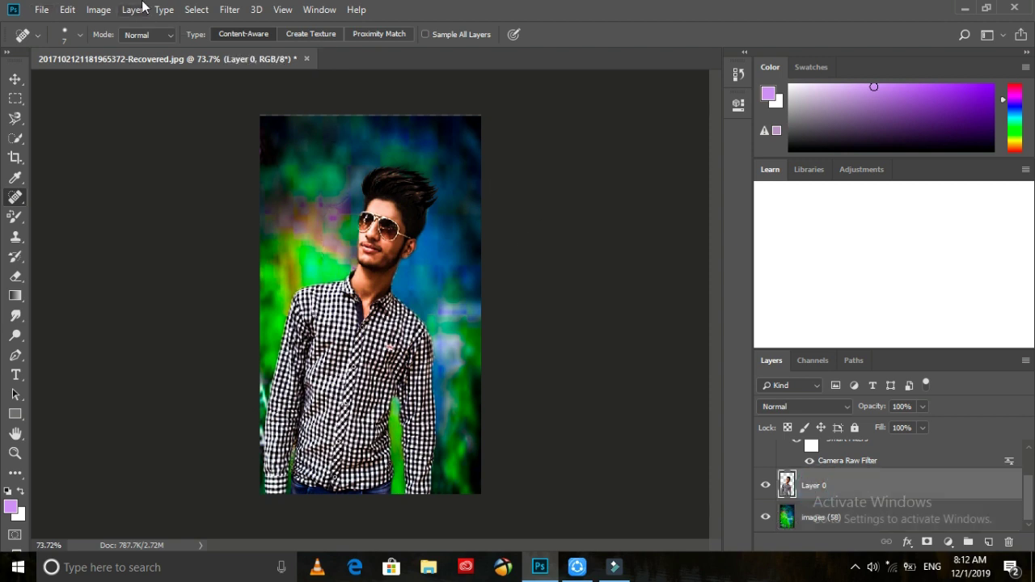
click(230, 10)
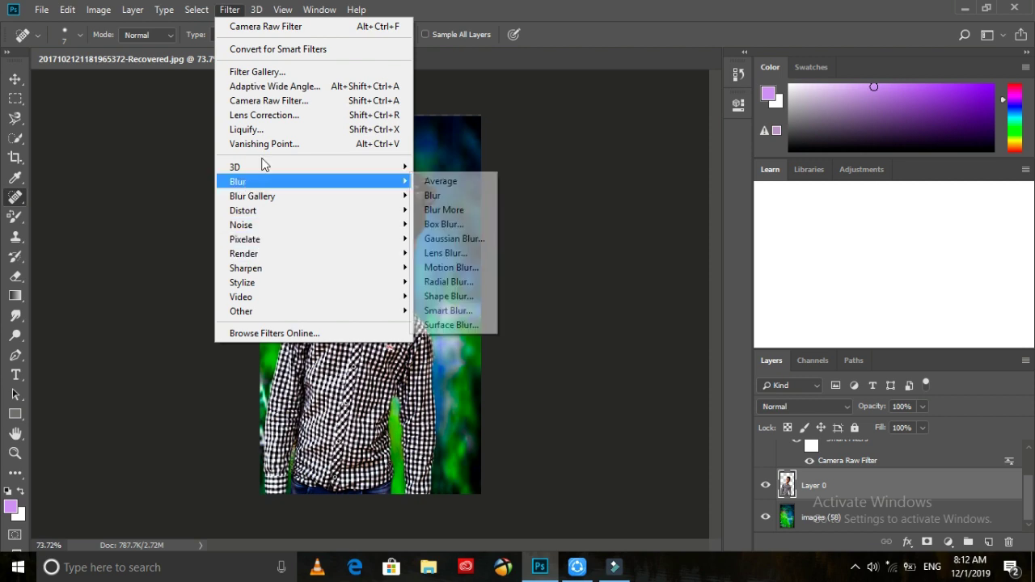
click(260, 100)
drag(844, 310, 839, 304)
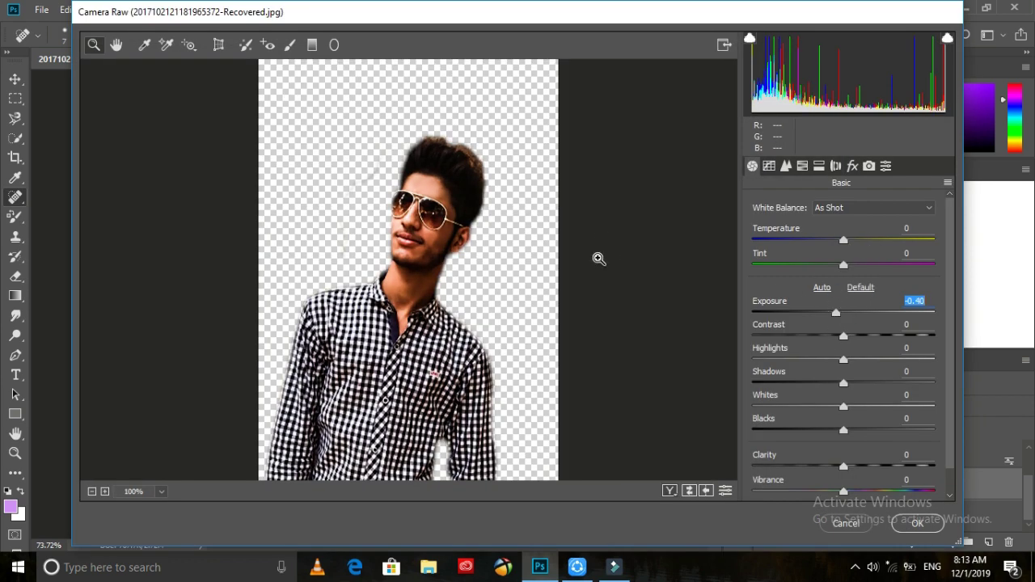
drag(845, 383, 860, 383)
drag(844, 466, 862, 466)
click(917, 524)
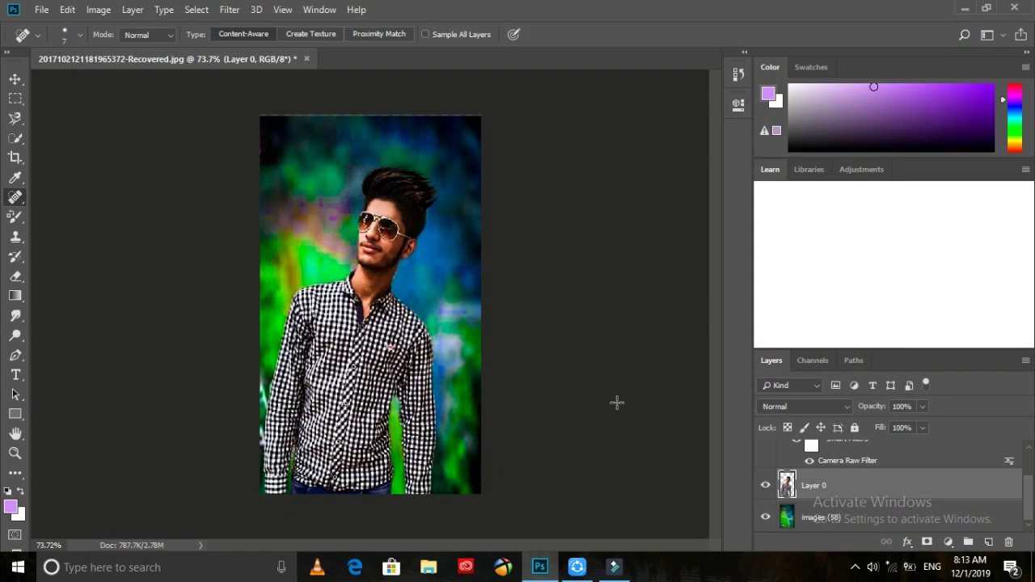
Step: Heal a small spot on the man's cheek with the Spot Healing Brush
scroll(380, 190, up, 8)
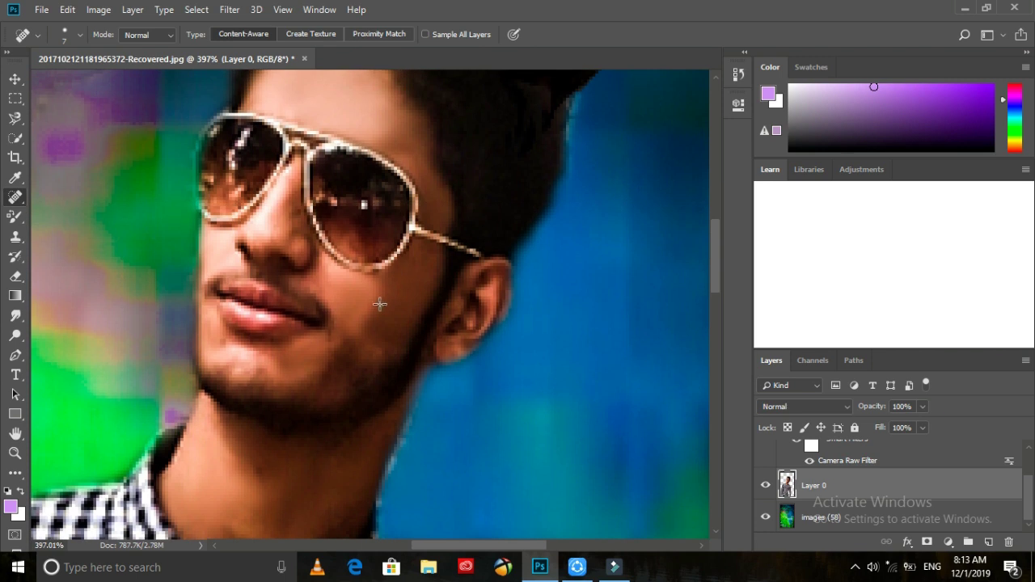
click(372, 307)
scroll(380, 298, down, 4)
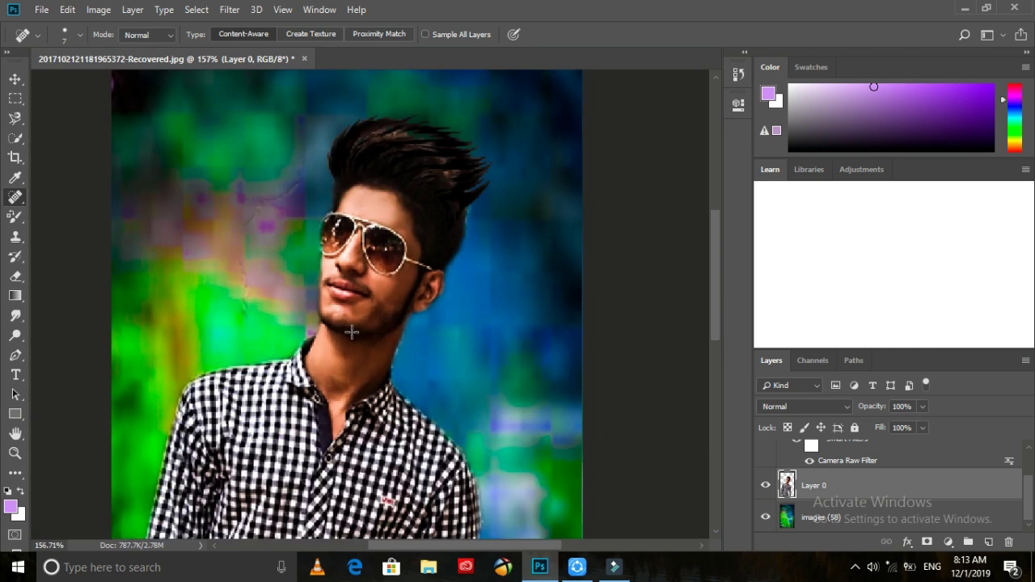
Step: Smooth the skin on the man's cheek below the sunglasses with the Smudge tool at 50% strength
click(15, 316)
scroll(377, 241, up, 4)
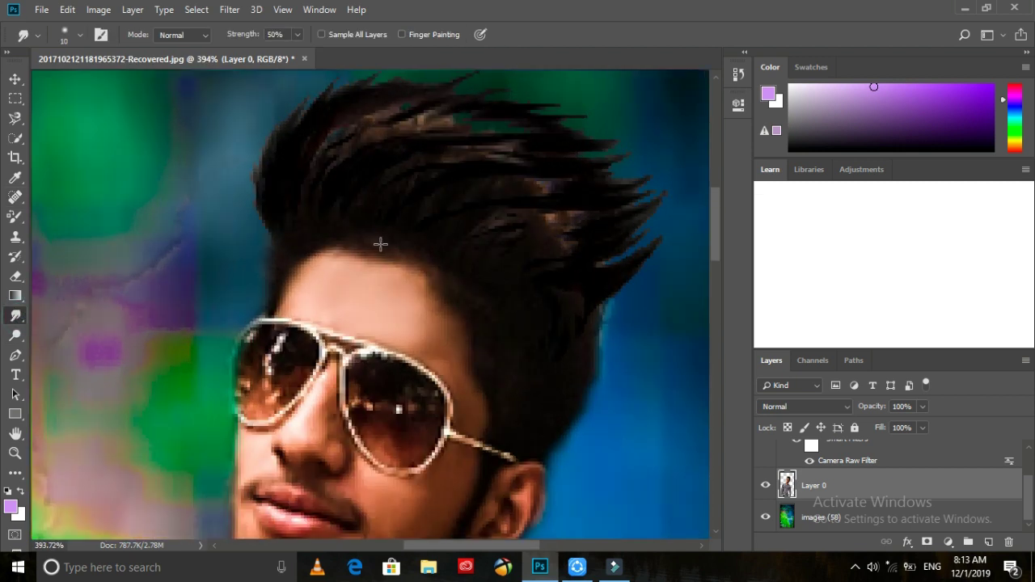
scroll(462, 343, down, 3)
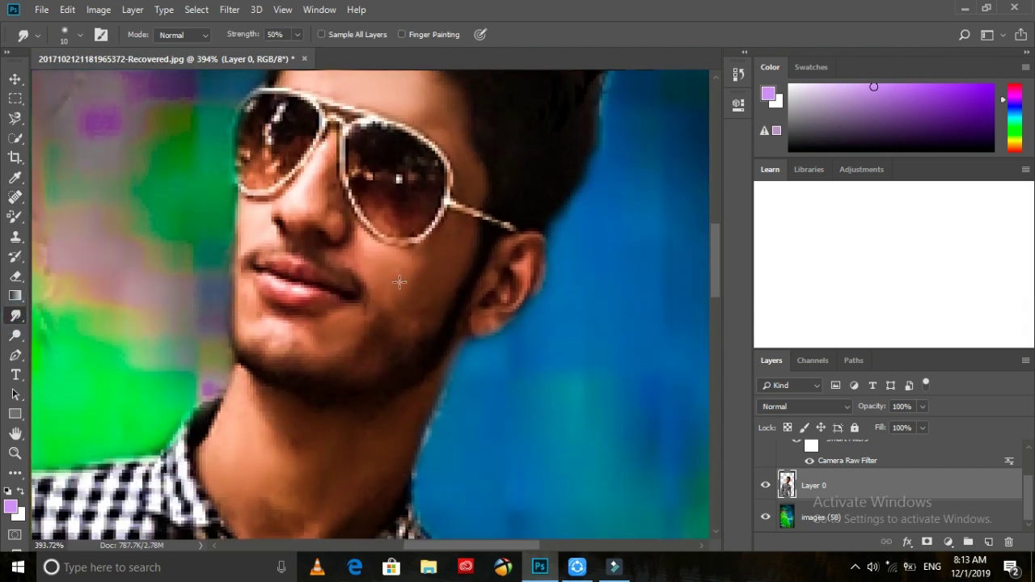
click(446, 267)
click(400, 290)
drag(435, 298, 412, 275)
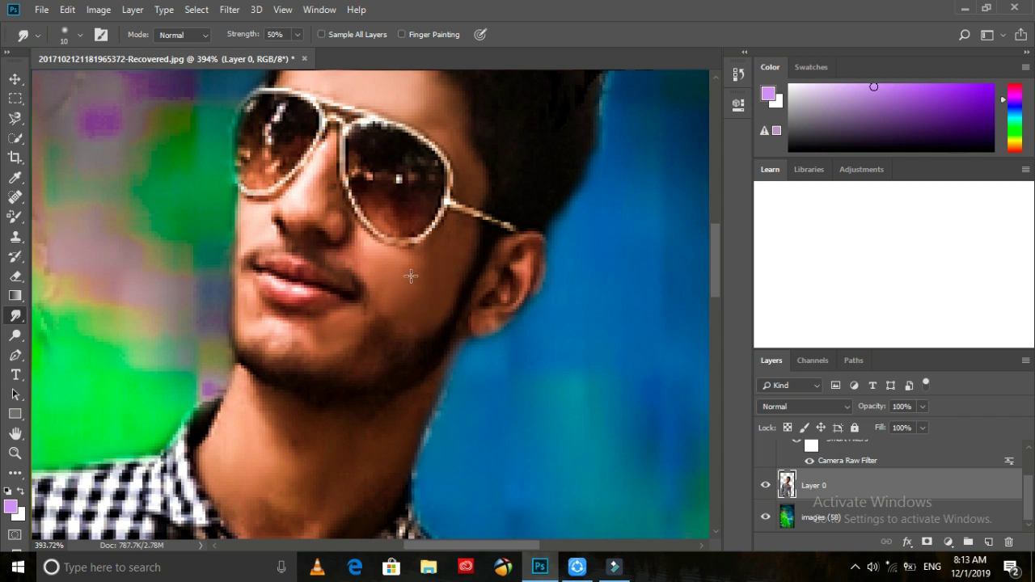
scroll(414, 267, up, 5)
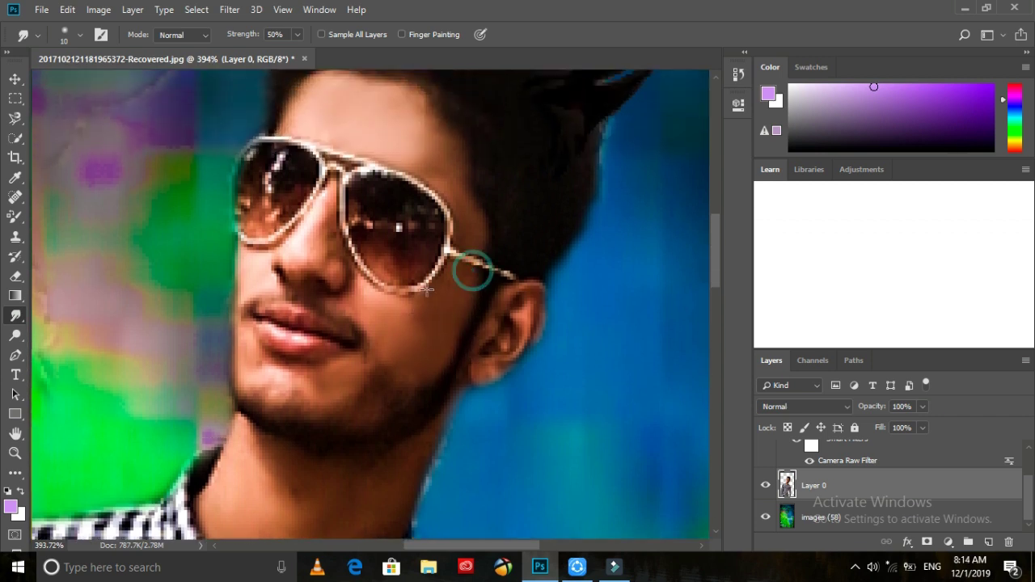
click(427, 250)
Step: Smudge the skin along the man's chin, jaw and neck to smooth it
scroll(431, 252, down, 9)
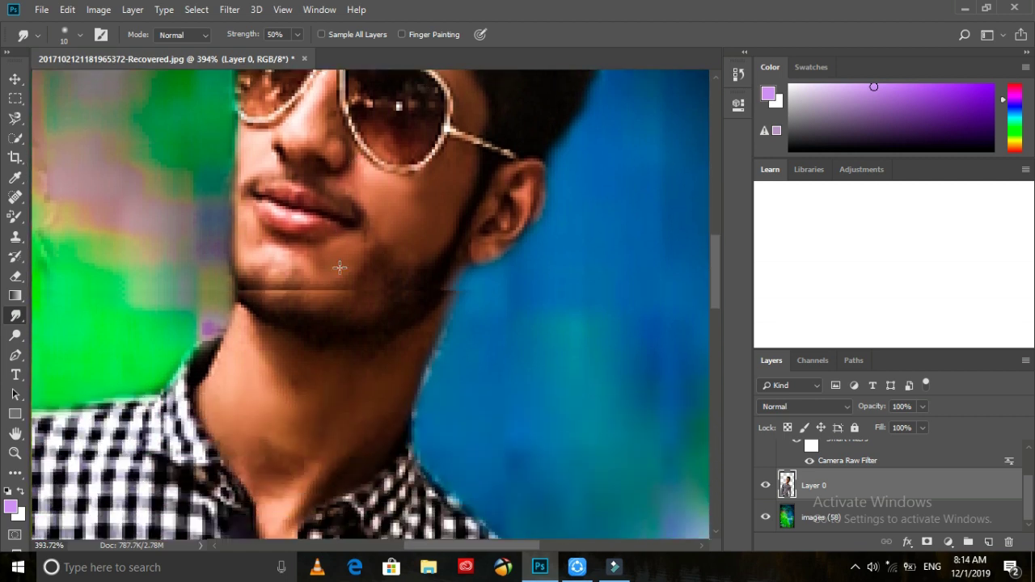
drag(313, 283, 320, 271)
drag(375, 296, 369, 265)
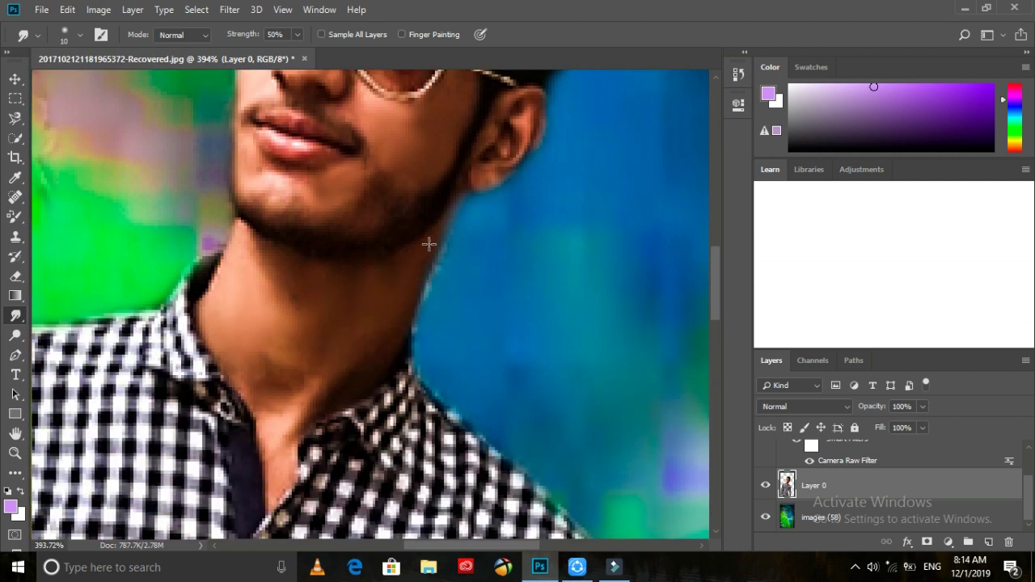
drag(349, 293, 343, 282)
scroll(369, 319, down, 6)
scroll(382, 300, down, 5)
scroll(381, 300, down, 5)
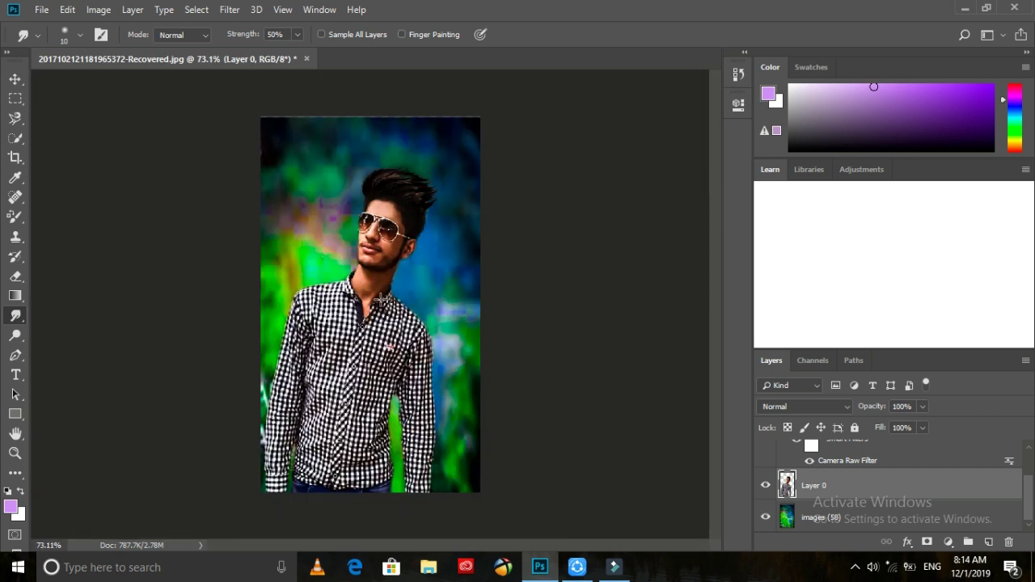
Step: Open the Place Embedded dialog and look through the Download folder and its facebook subfolder for a picture to place
click(42, 10)
click(264, 196)
click(42, 9)
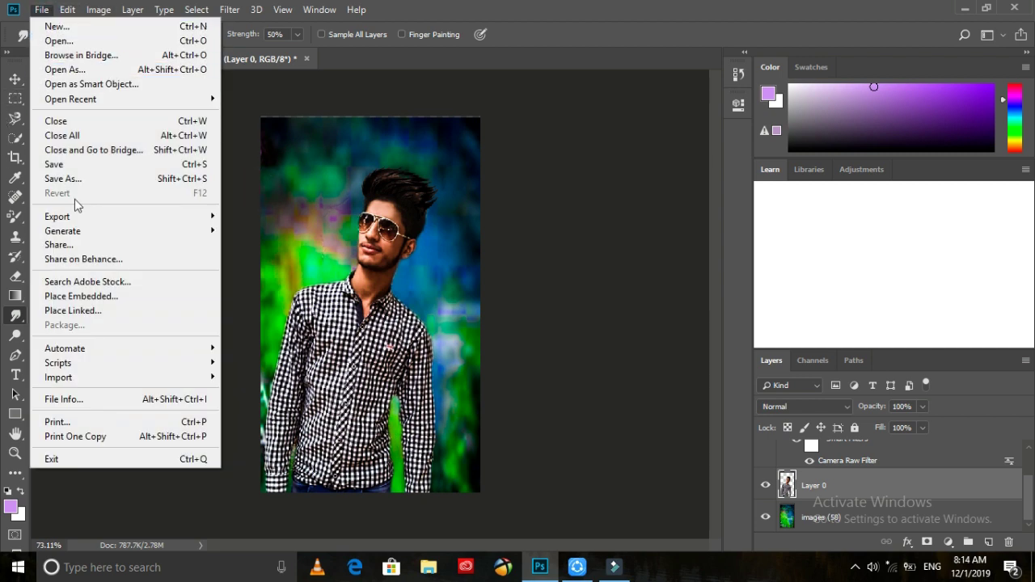
click(97, 299)
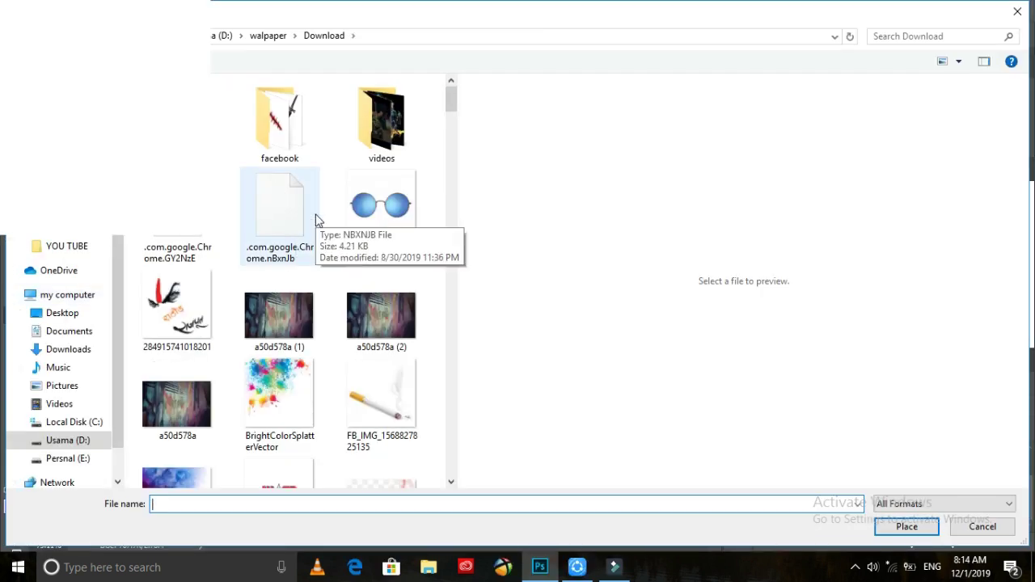
scroll(317, 220, down, 10)
scroll(317, 220, down, 12)
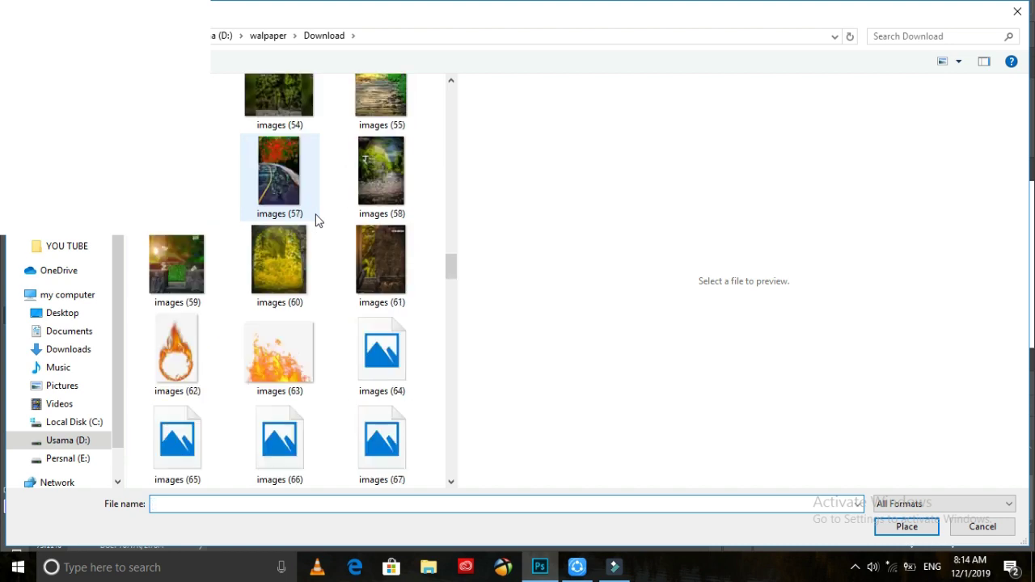
scroll(317, 220, down, 9)
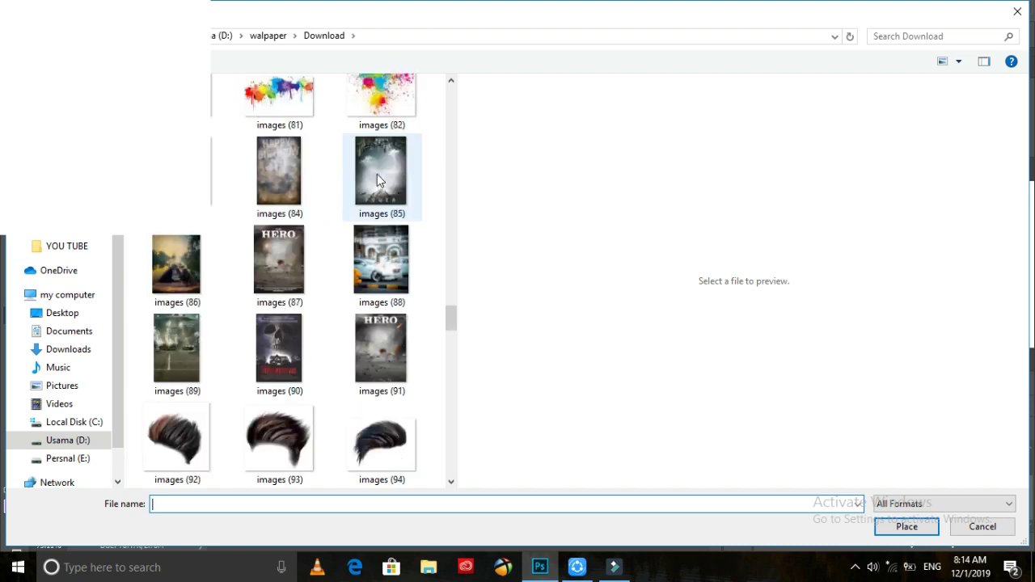
scroll(377, 178, down, 12)
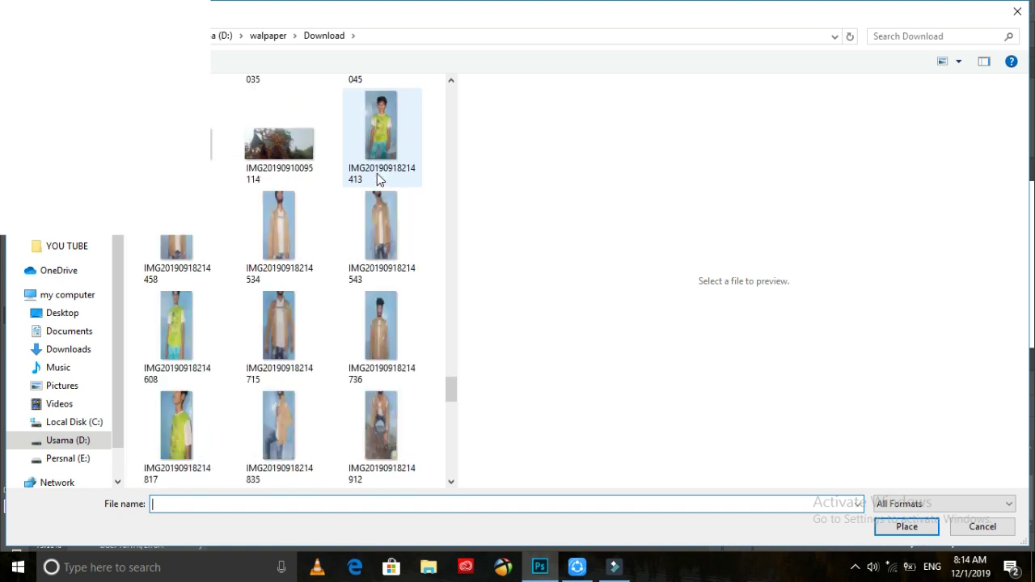
scroll(377, 178, up, 20)
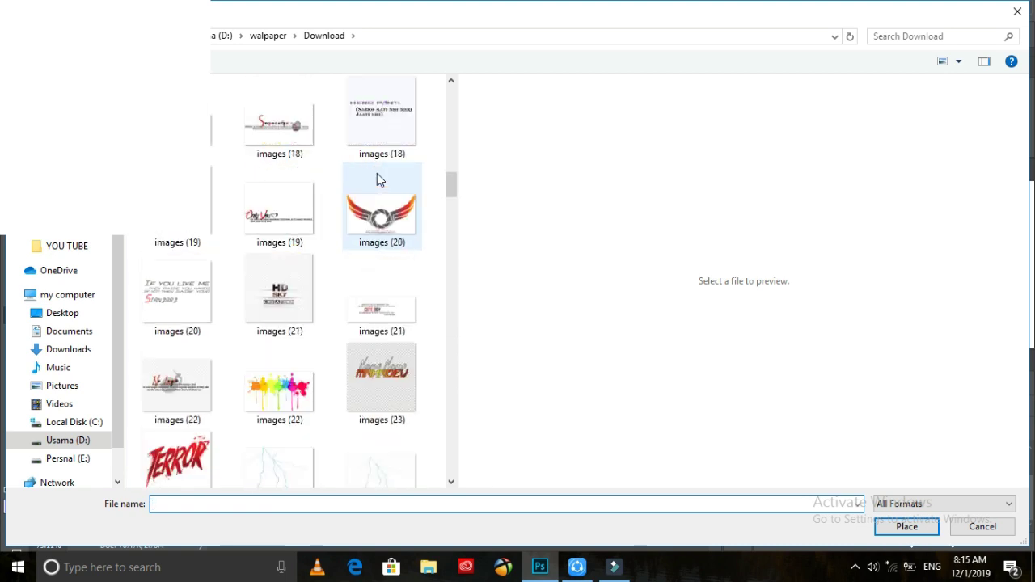
scroll(377, 243, up, 5)
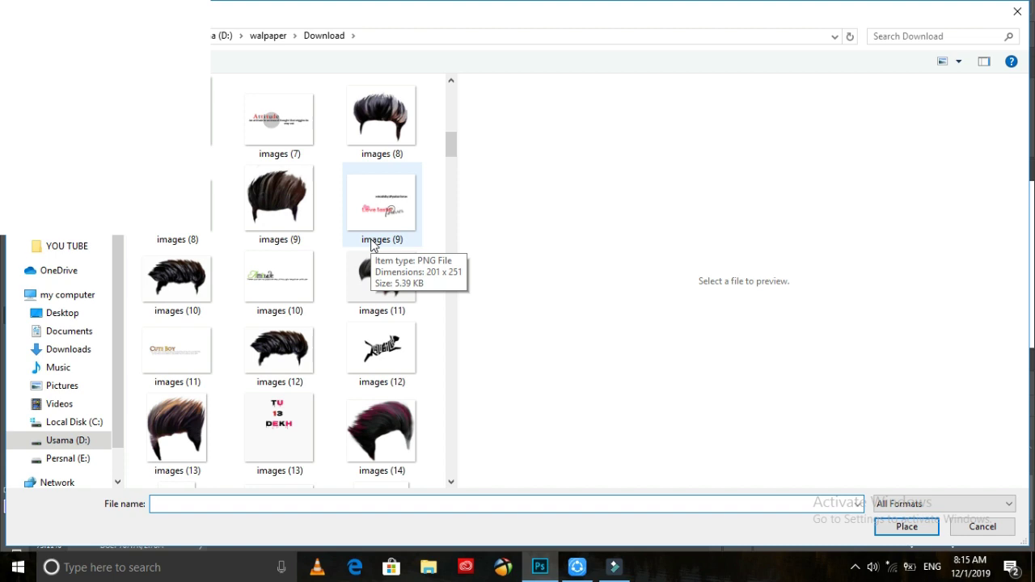
scroll(356, 267, up, 5)
scroll(306, 212, down, 3)
scroll(306, 213, up, 3)
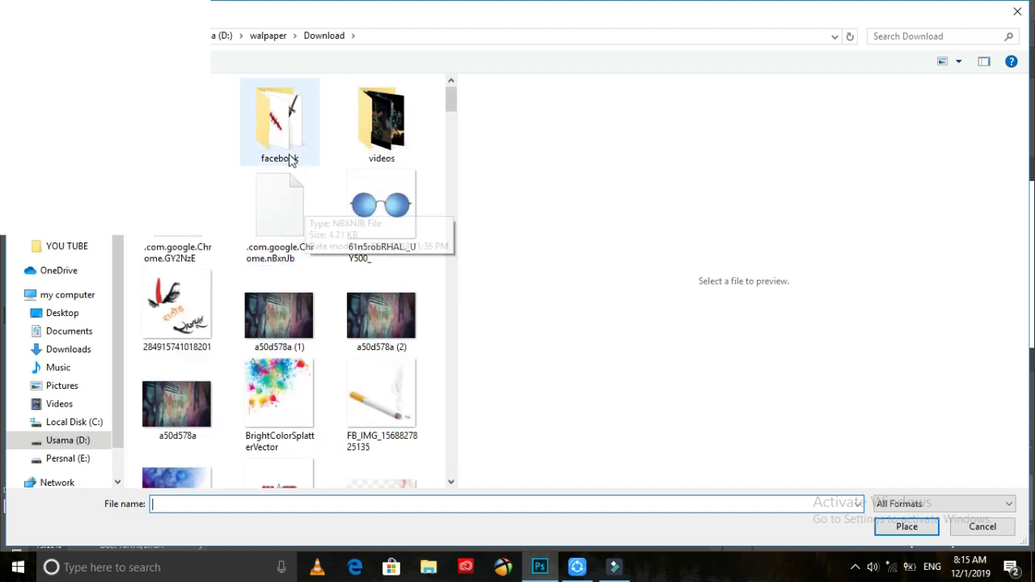
double_click(279, 138)
scroll(279, 243, down, 5)
scroll(243, 162, up, 3)
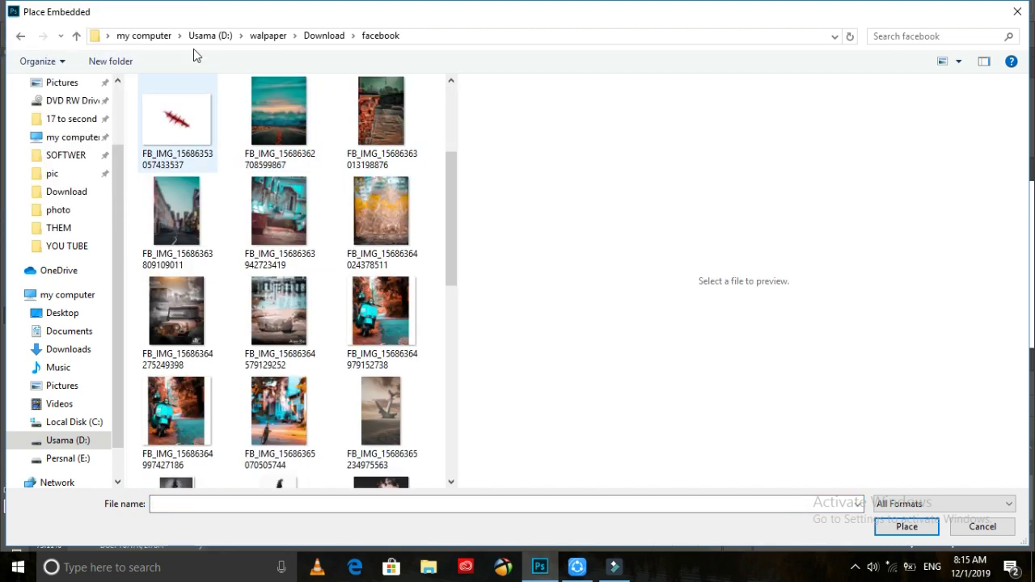
click(21, 36)
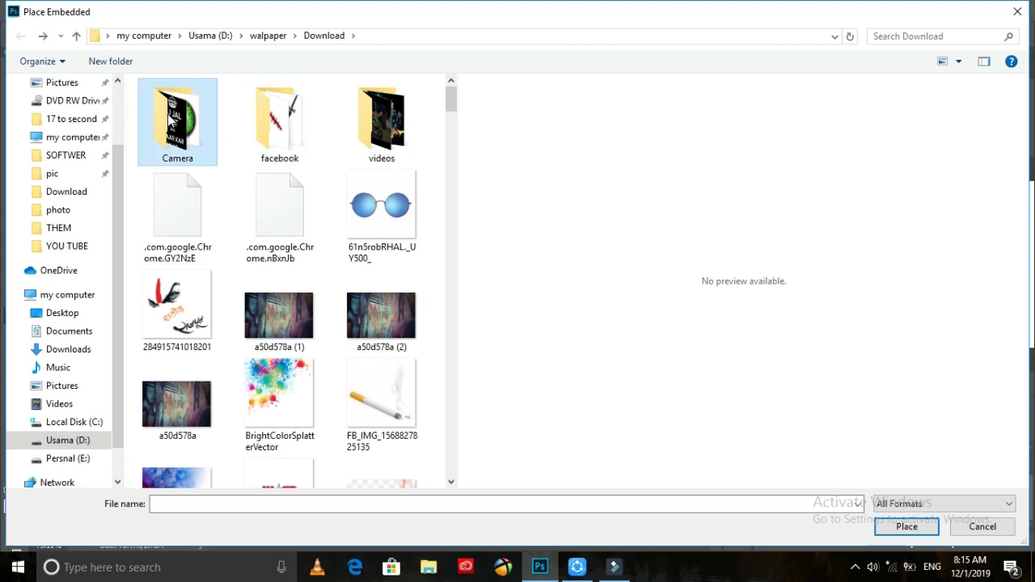
double_click(170, 117)
scroll(356, 210, down, 5)
scroll(324, 186, up, 5)
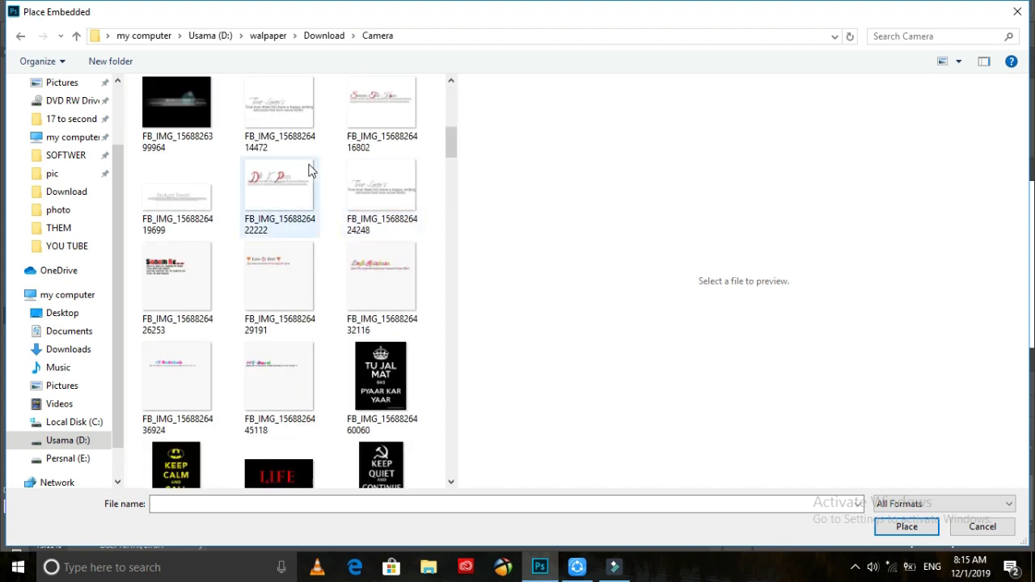
scroll(284, 245, down, 3)
click(283, 245)
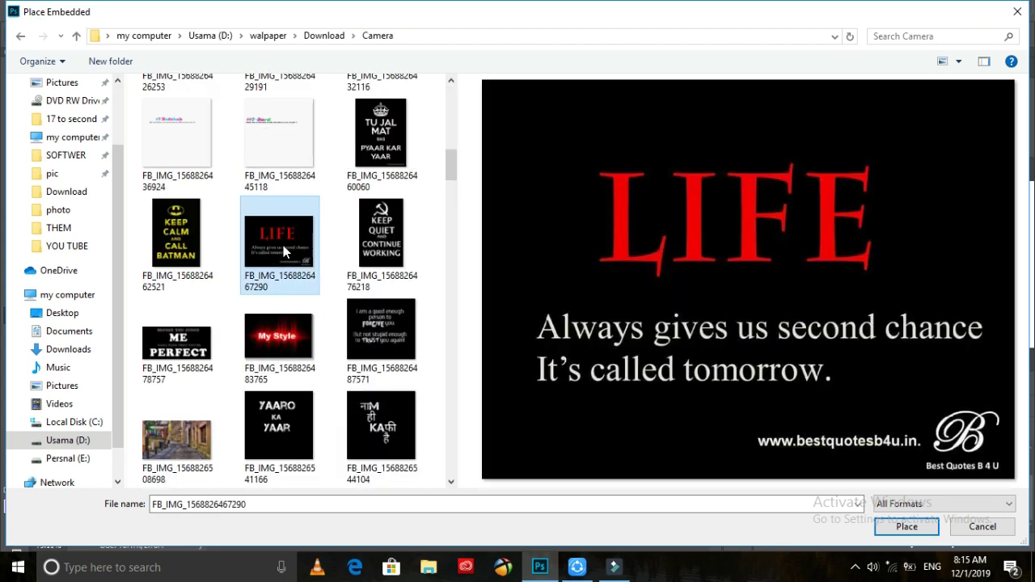
scroll(334, 296, down, 3)
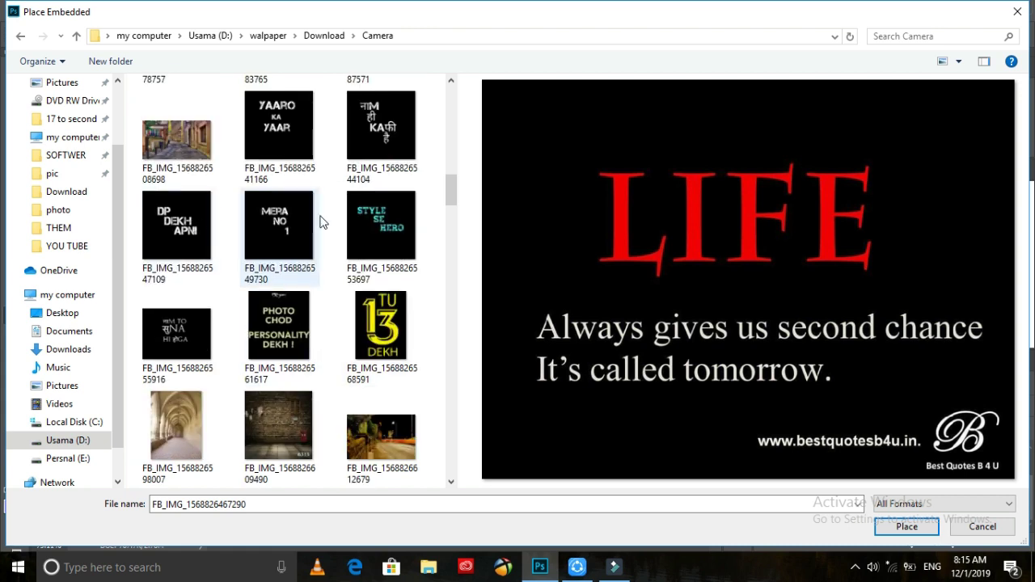
scroll(253, 178, down, 3)
scroll(185, 189, up, 3)
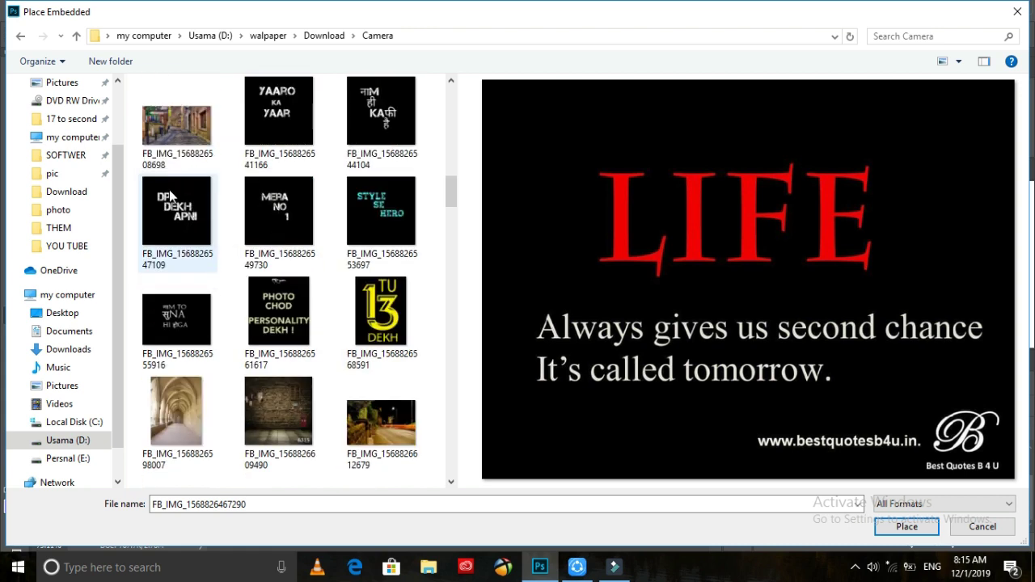
double_click(358, 230)
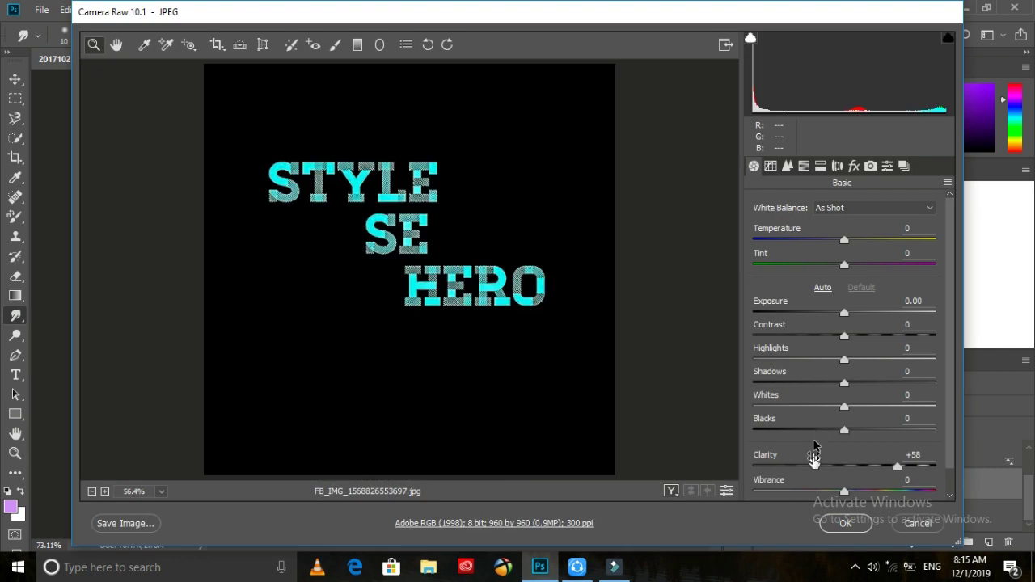
click(846, 525)
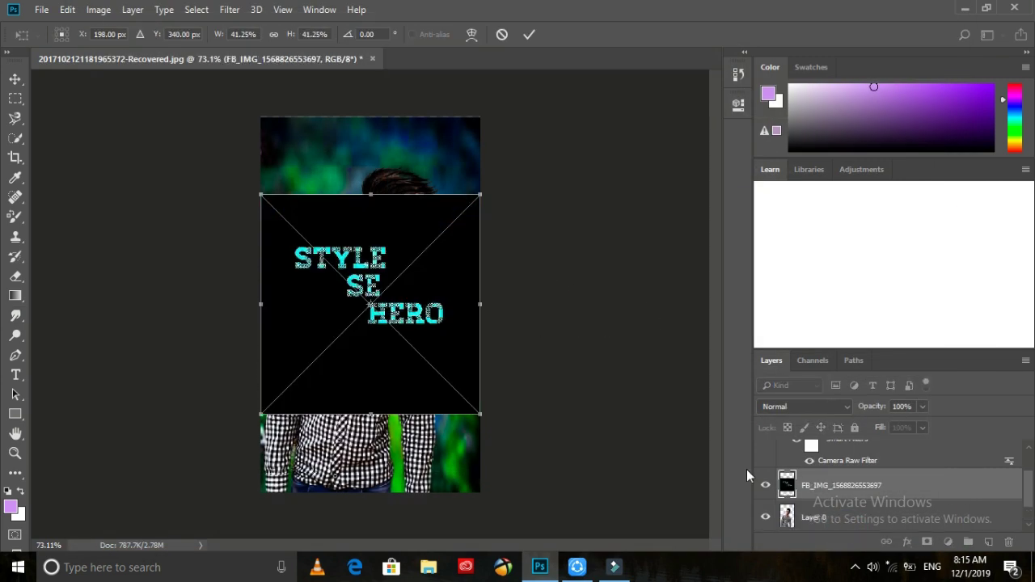
Step: Set the placed text picture's blend mode to Screen
click(767, 407)
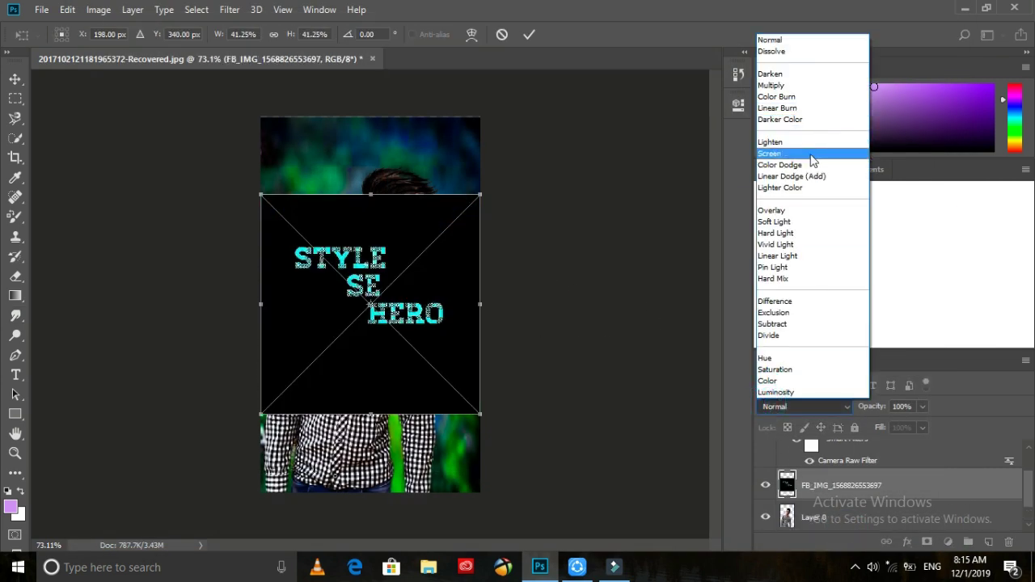
click(809, 121)
click(783, 408)
click(801, 157)
Step: Scale the text picture to about 25% width and 34% height and place it in the photo's upper-left corner beside the man's hair
drag(426, 243, 402, 251)
drag(441, 305, 355, 266)
drag(336, 223, 362, 220)
click(526, 32)
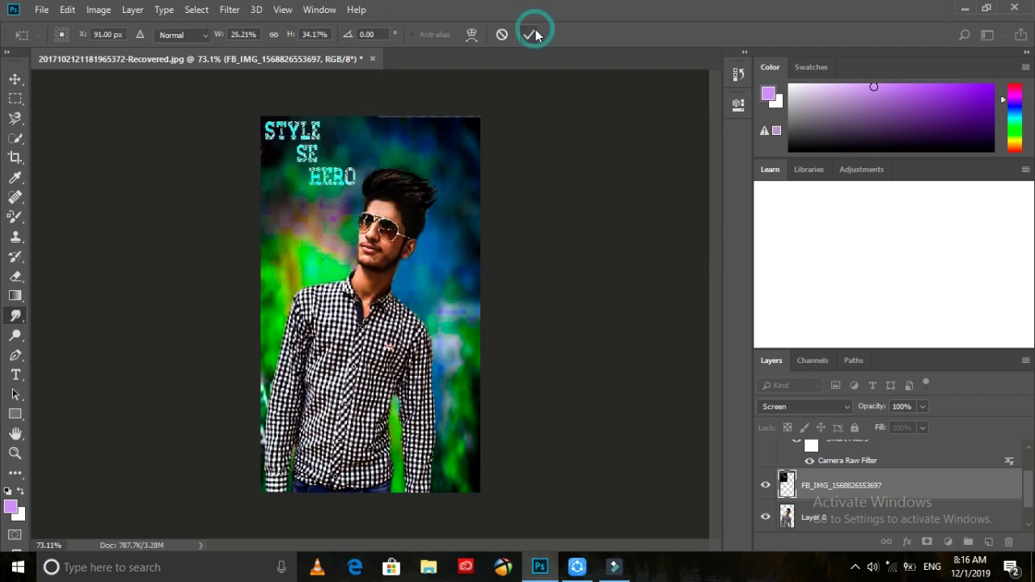
key(r)
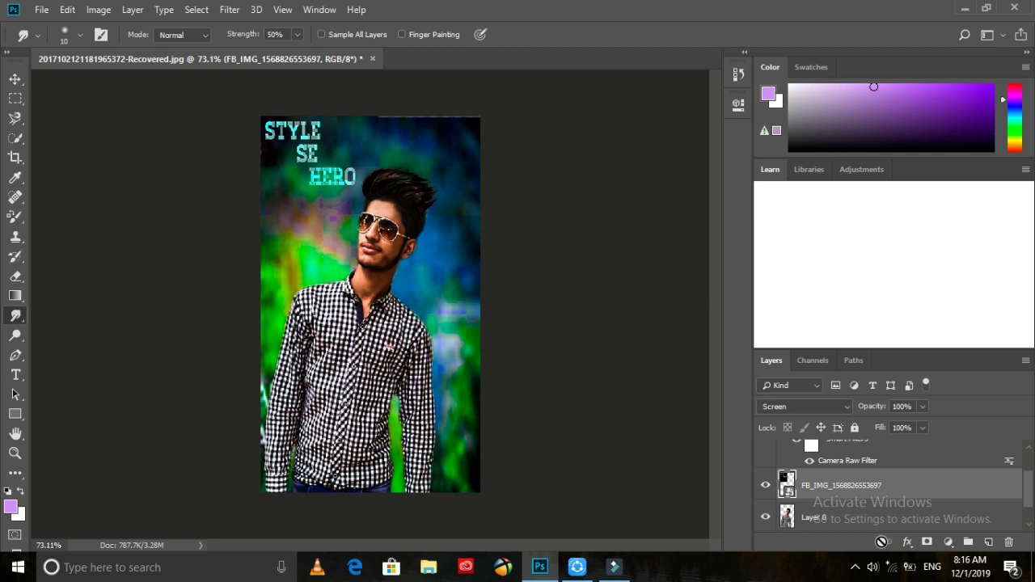
Step: Apply a Gaussian Blur with a radius of 2.5 pixels to the background layer images (58)
scroll(825, 517, down, 1)
right_click(820, 518)
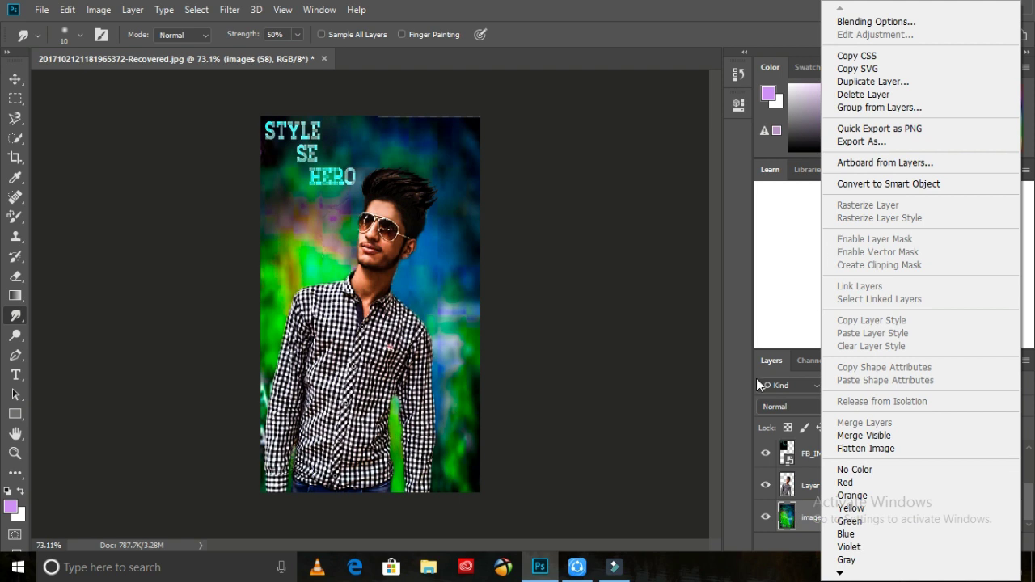
key(Escape)
click(98, 9)
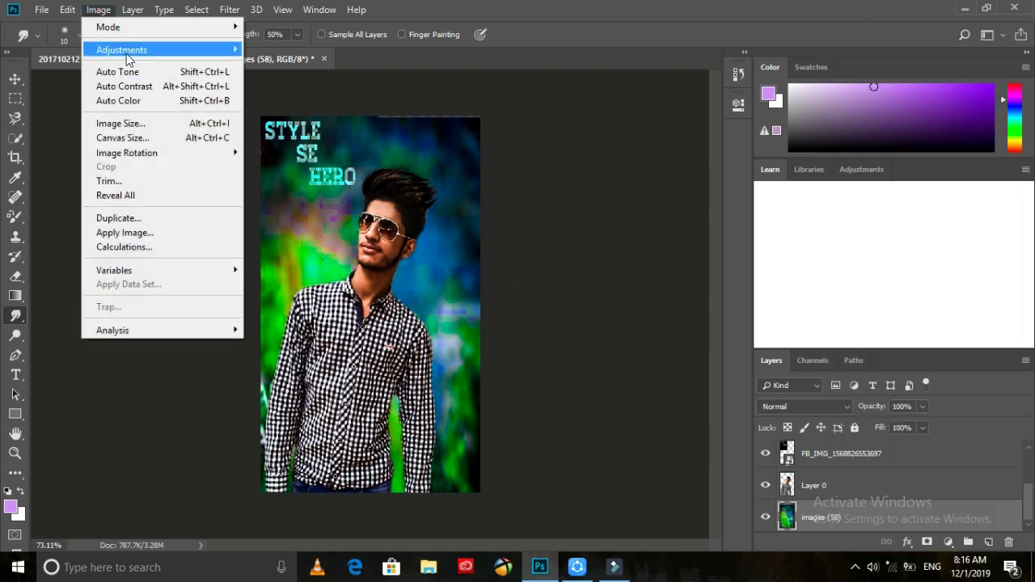
mouse_move(127, 54)
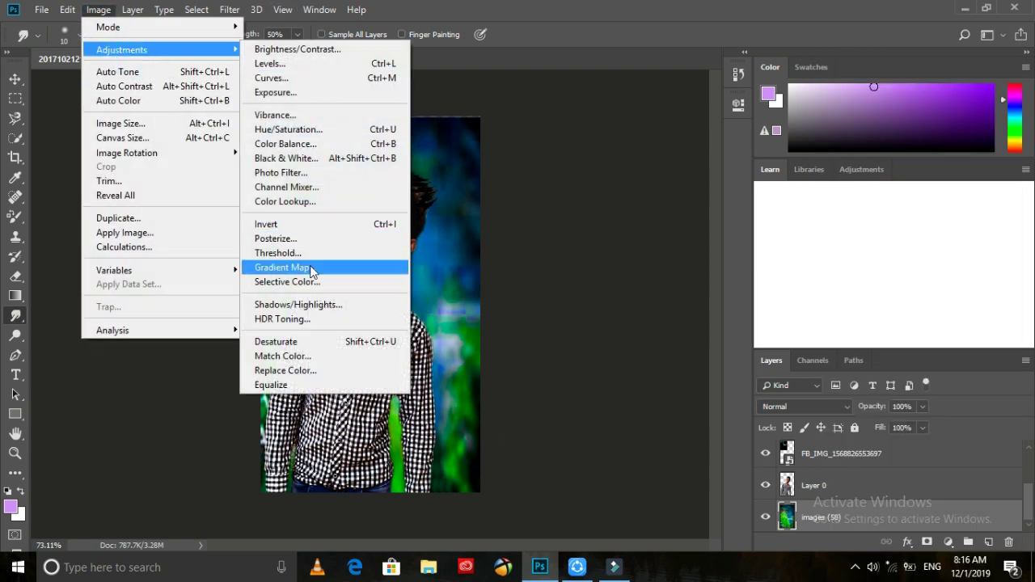
mouse_move(230, 9)
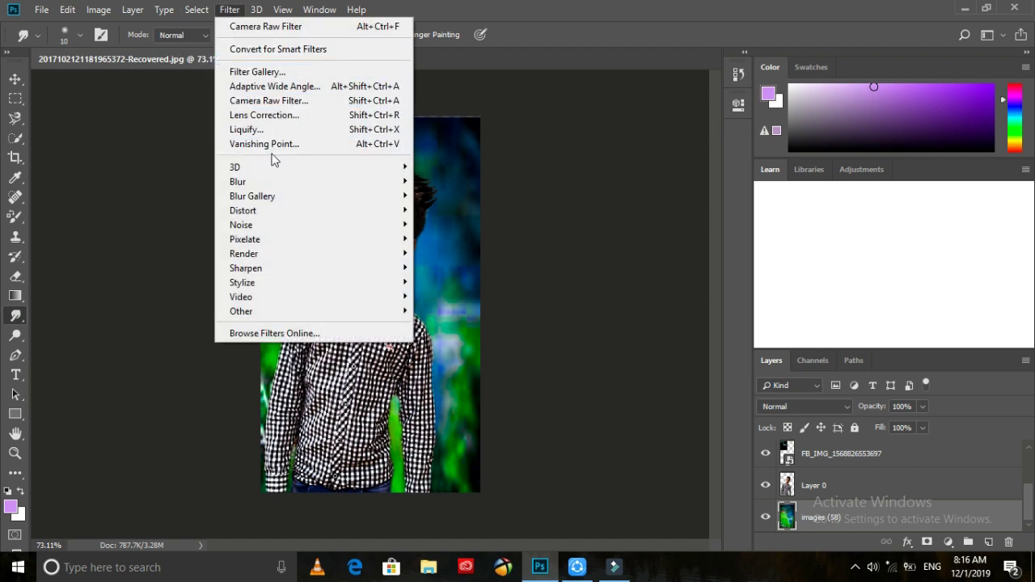
mouse_move(242, 181)
click(465, 238)
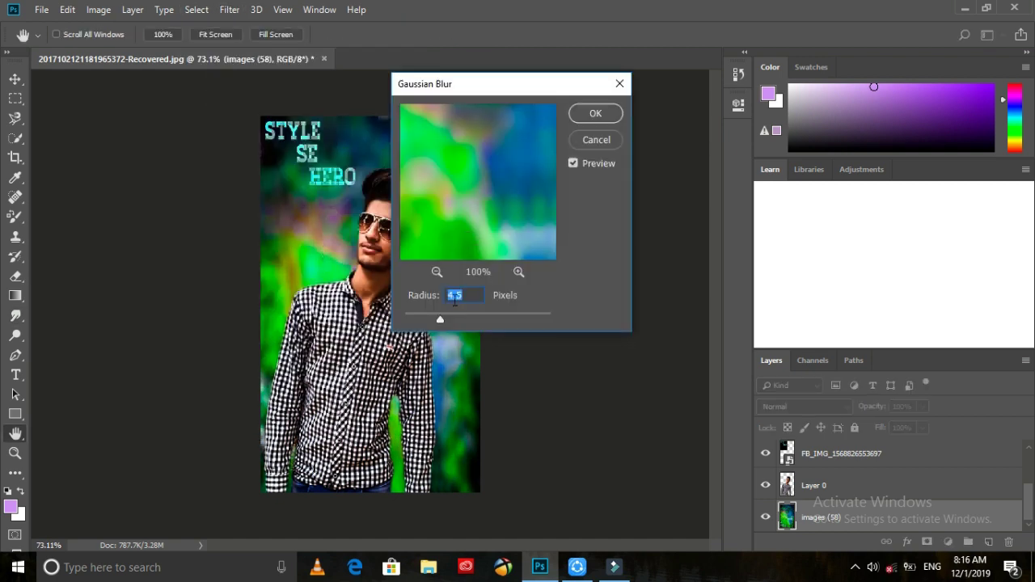
drag(476, 319, 416, 317)
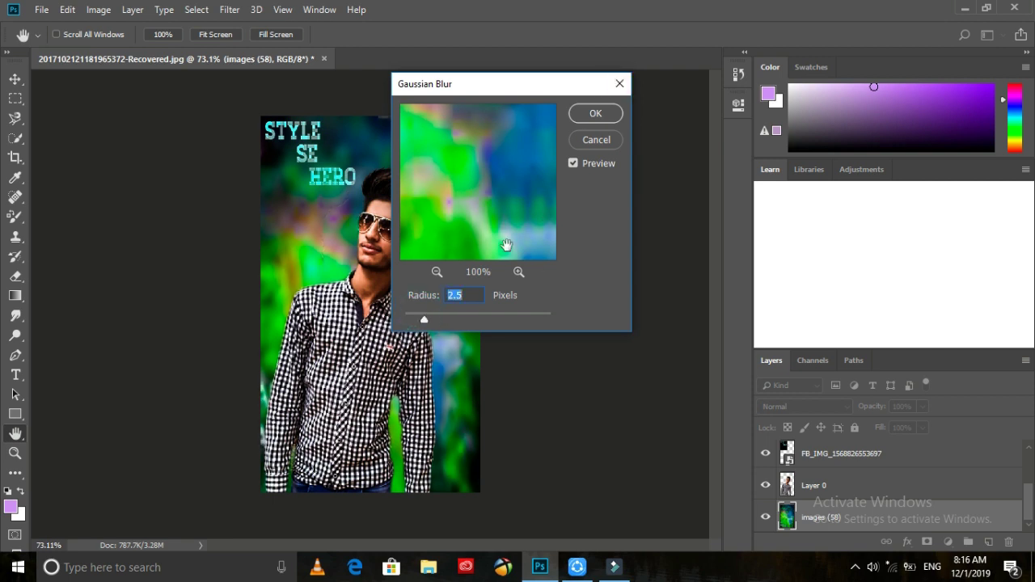
click(583, 112)
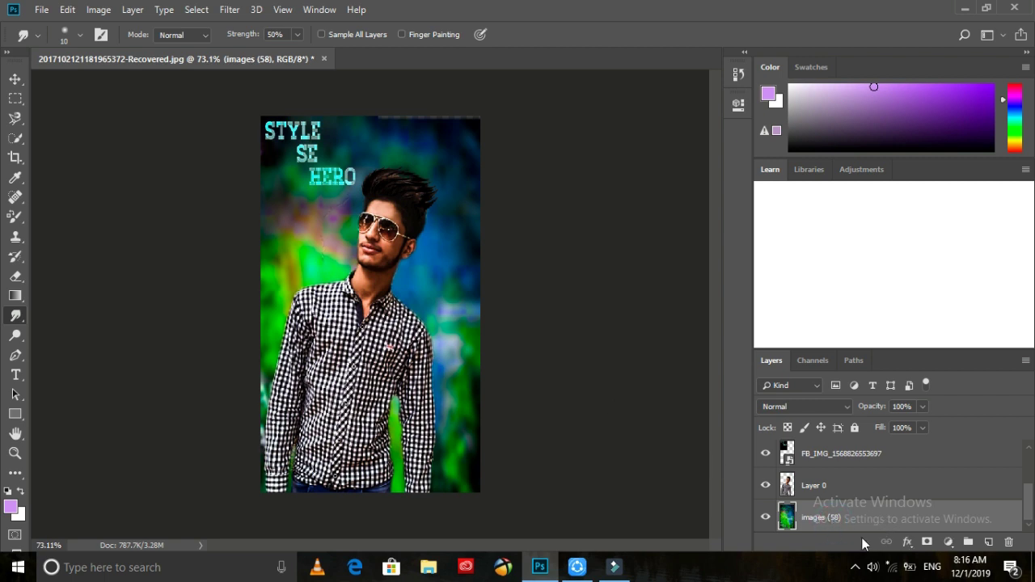
Step: Flatten the image and open the Camera Raw Filter on it
right_click(817, 516)
click(841, 445)
click(230, 9)
click(238, 104)
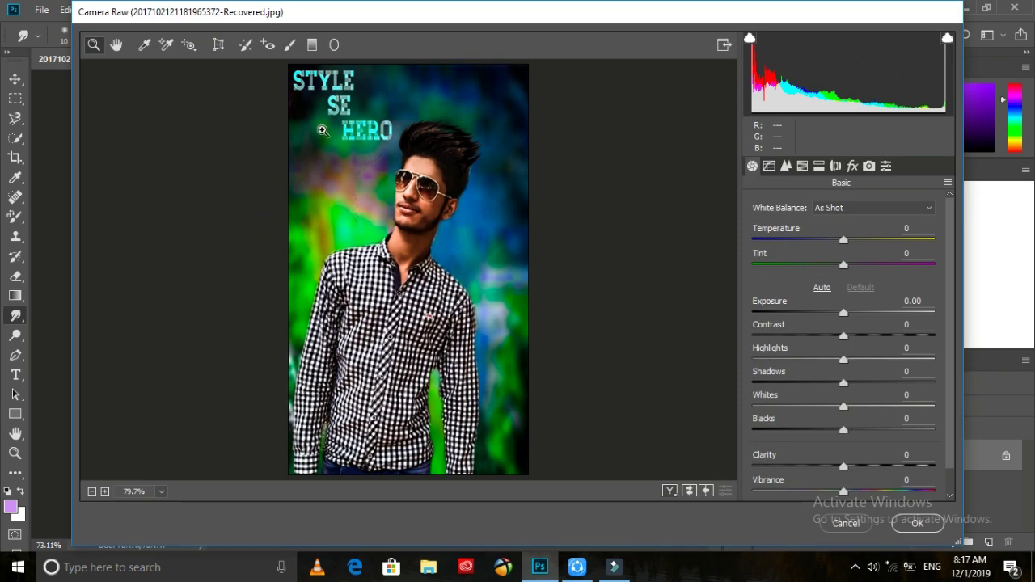
Step: Set the basic Camera Raw adjustments to Temperature -9, Contrast +11, Clarity +8 and Vibrance +36
drag(824, 232, 828, 236)
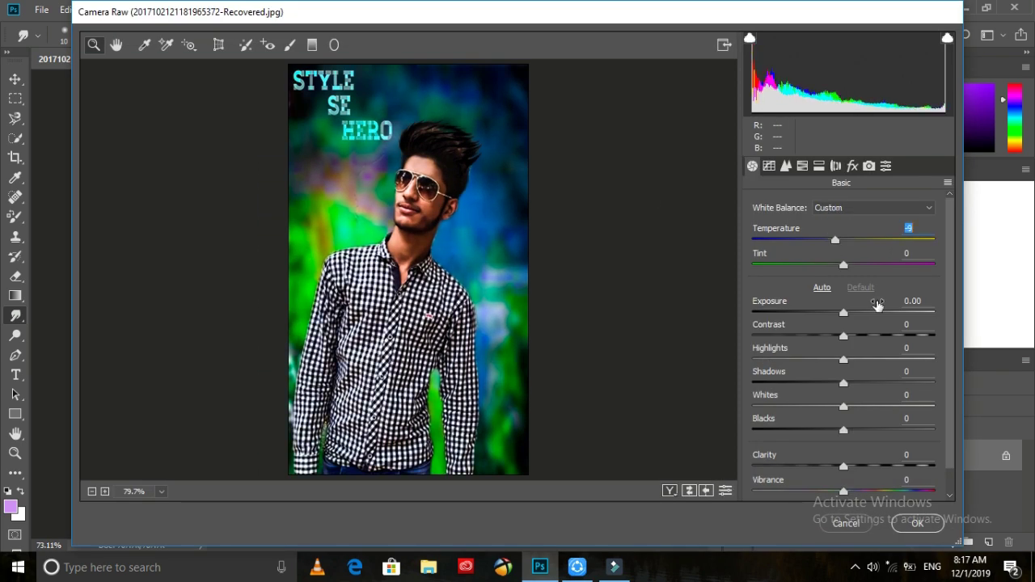
click(859, 314)
double_click(848, 314)
mouse_move(848, 335)
mouse_down()
mouse_move(864, 343)
mouse_move(853, 337)
mouse_up()
drag(844, 467, 877, 494)
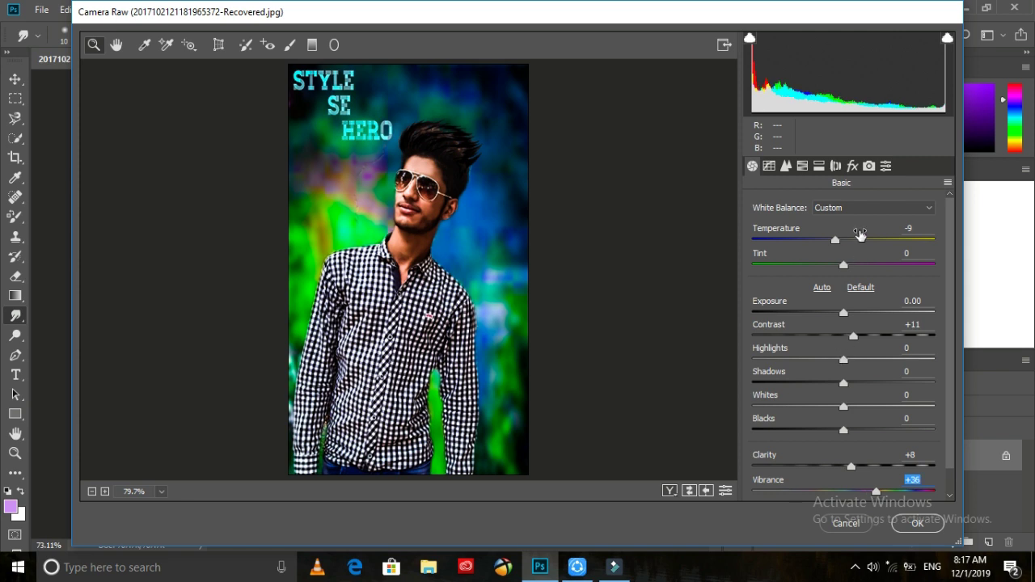
Step: Set the HSL saturation to Reds +23, Oranges +26, Yellows -81, Greens +29 and Aquas +100
click(803, 167)
drag(848, 284, 890, 298)
click(870, 310)
click(869, 285)
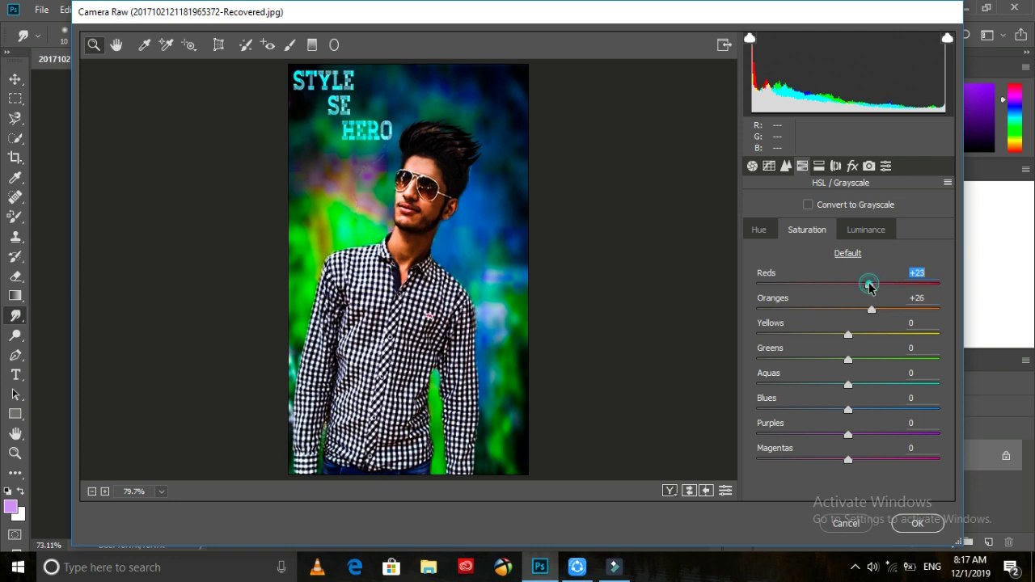
drag(848, 334, 890, 335)
click(874, 359)
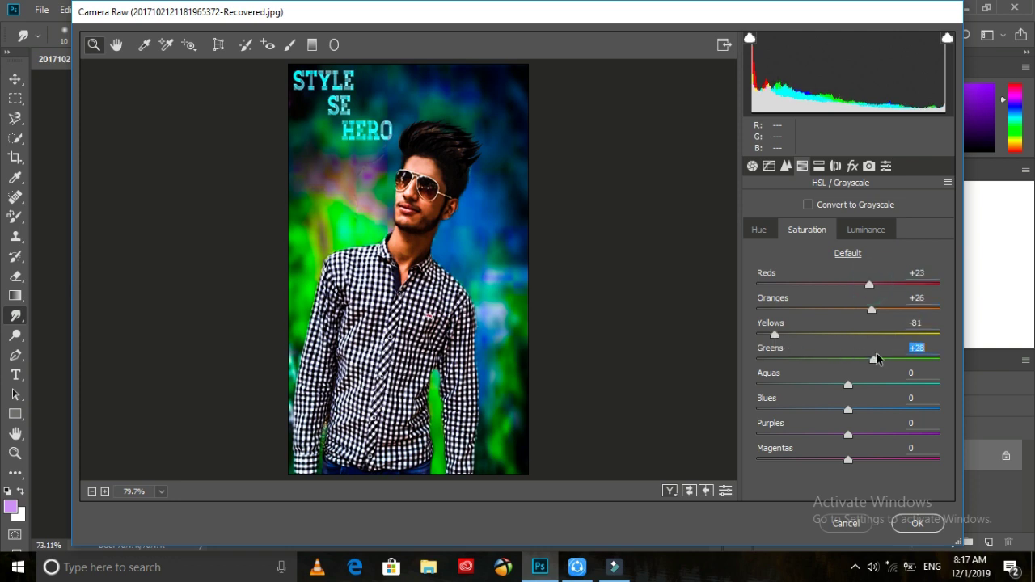
drag(853, 377, 954, 393)
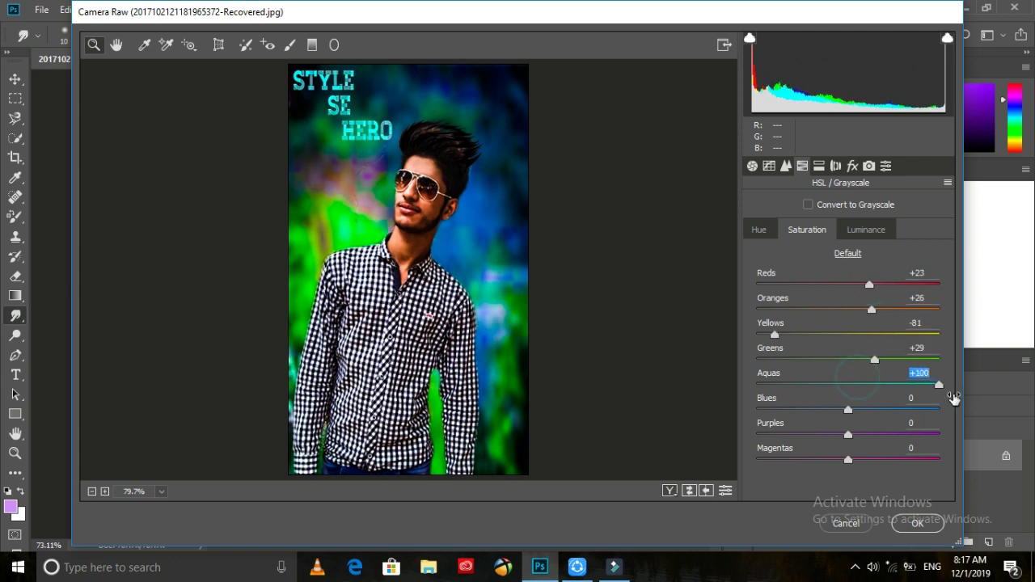
Step: Set the HSL luminance to Reds +3, Oranges +24 and Magentas -61
click(867, 229)
click(866, 309)
drag(864, 285, 851, 287)
drag(849, 459, 793, 461)
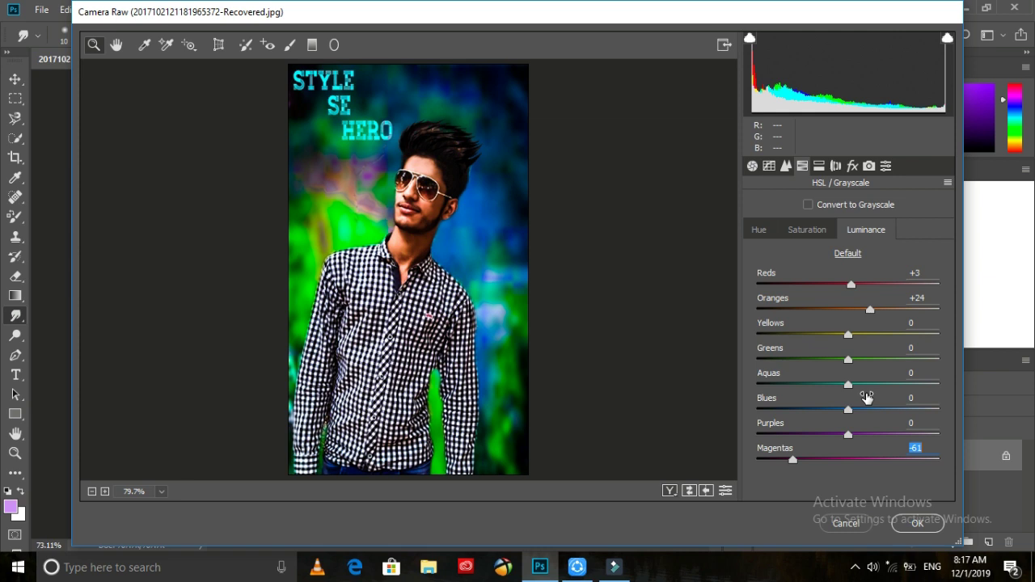
Step: Add a post-crop vignette with an amount of -53 and apply the Camera Raw adjustments to the image
click(852, 167)
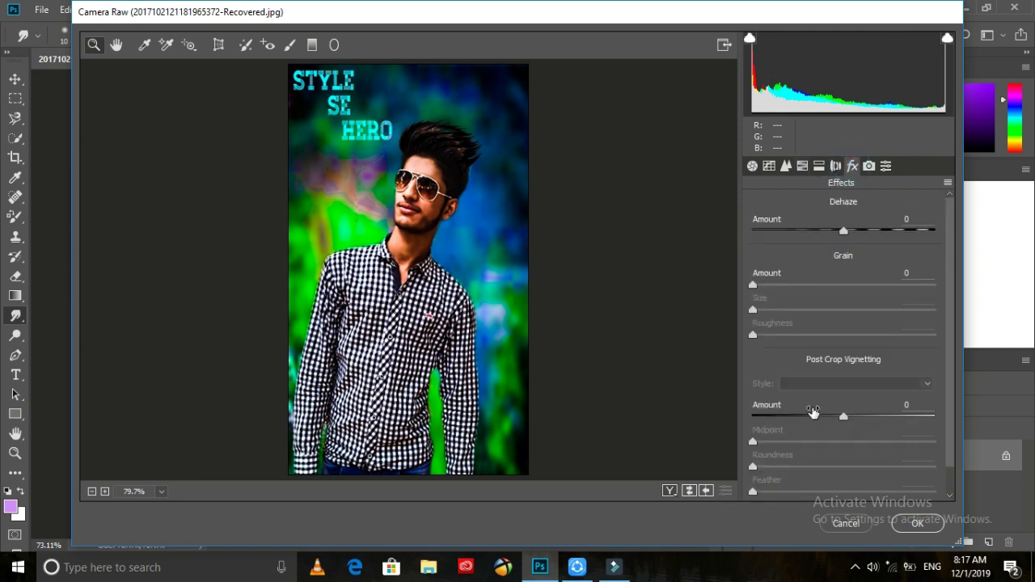
drag(814, 415, 795, 416)
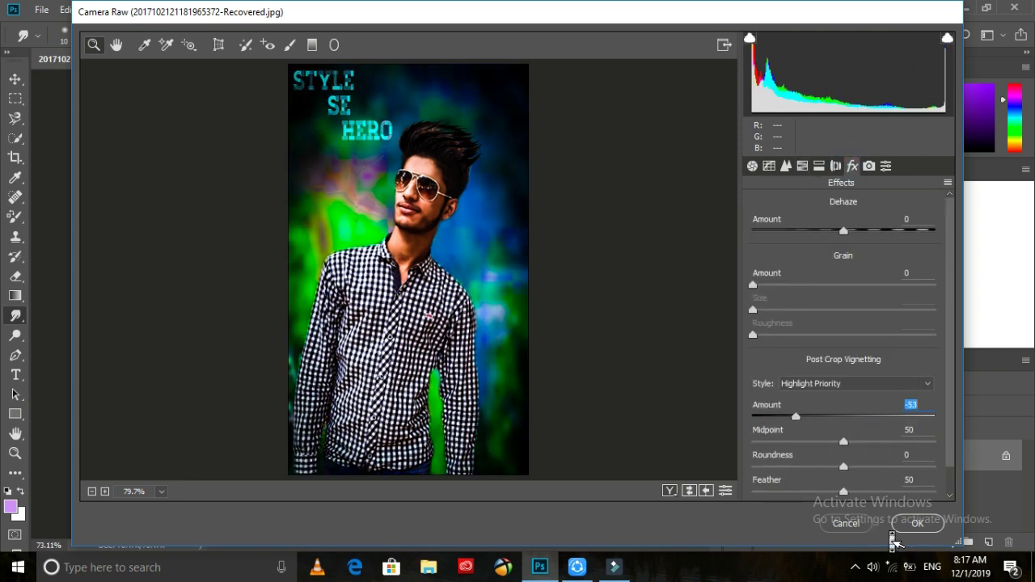
click(917, 523)
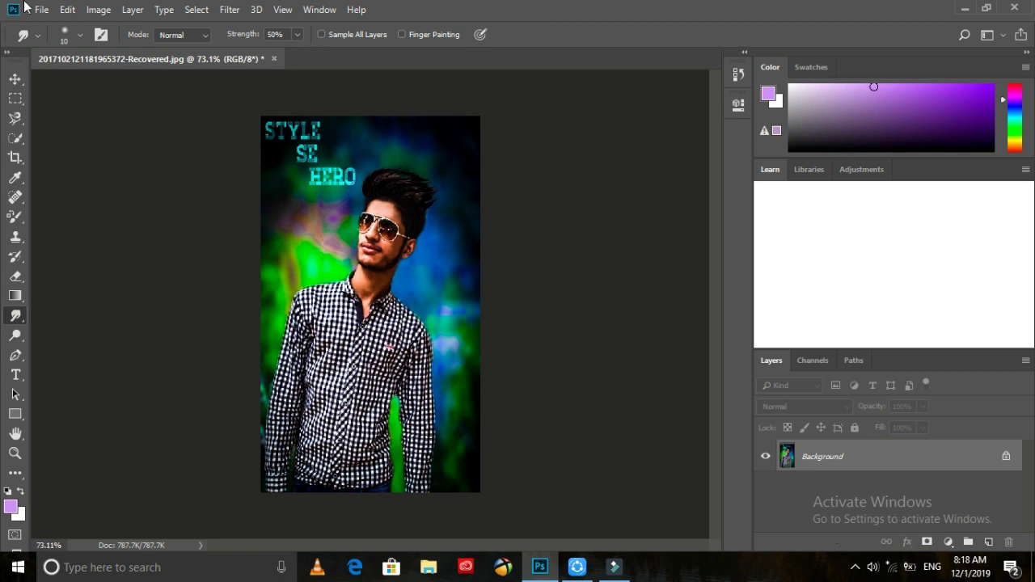
Step: Select both sunglasses lenses with the Quick Selection tool, leaving the nose and cheek out of the selection
scroll(24, 6, up, 5)
scroll(25, 7, up, 4)
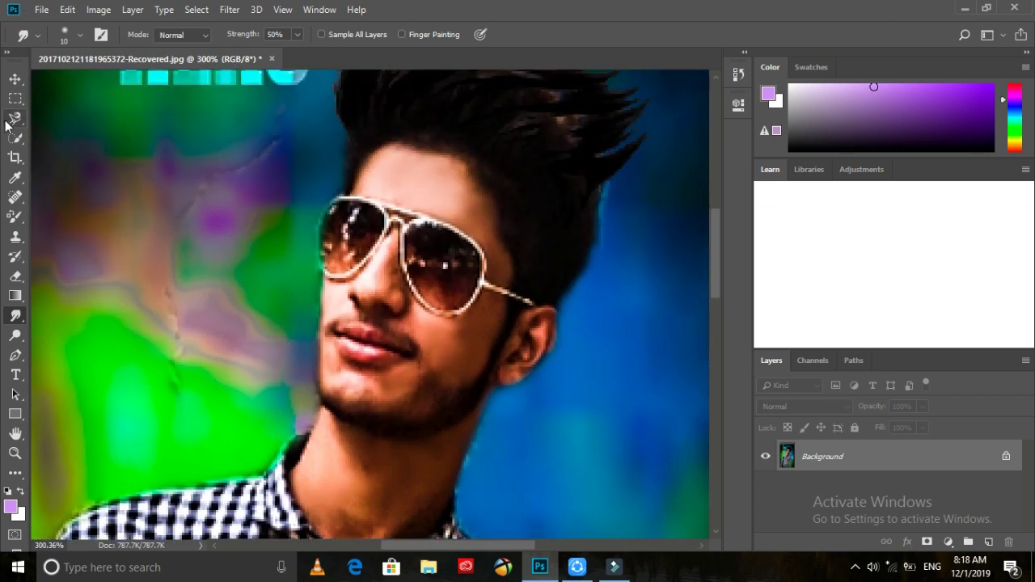
click(15, 138)
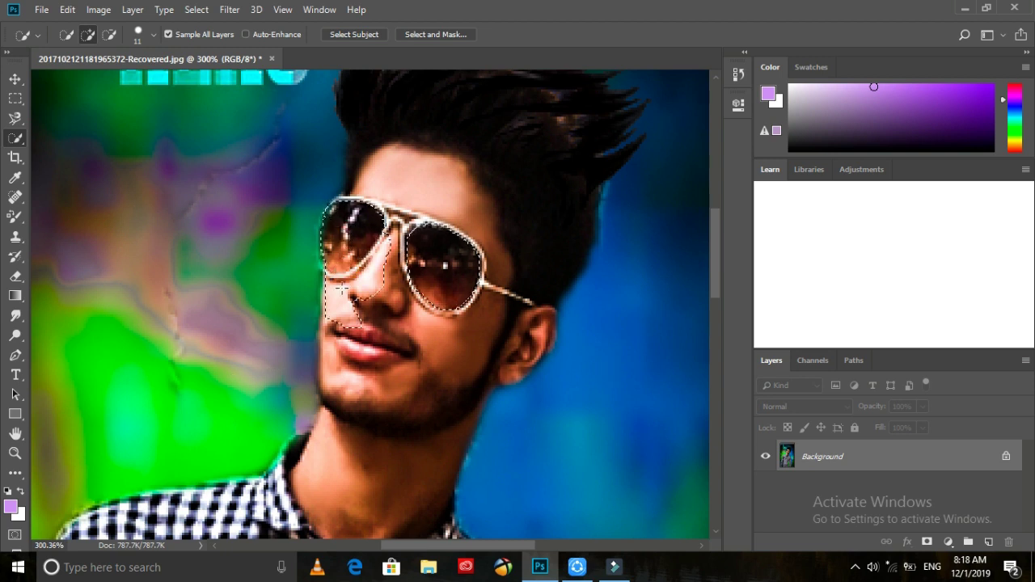
key(super)
click(322, 56)
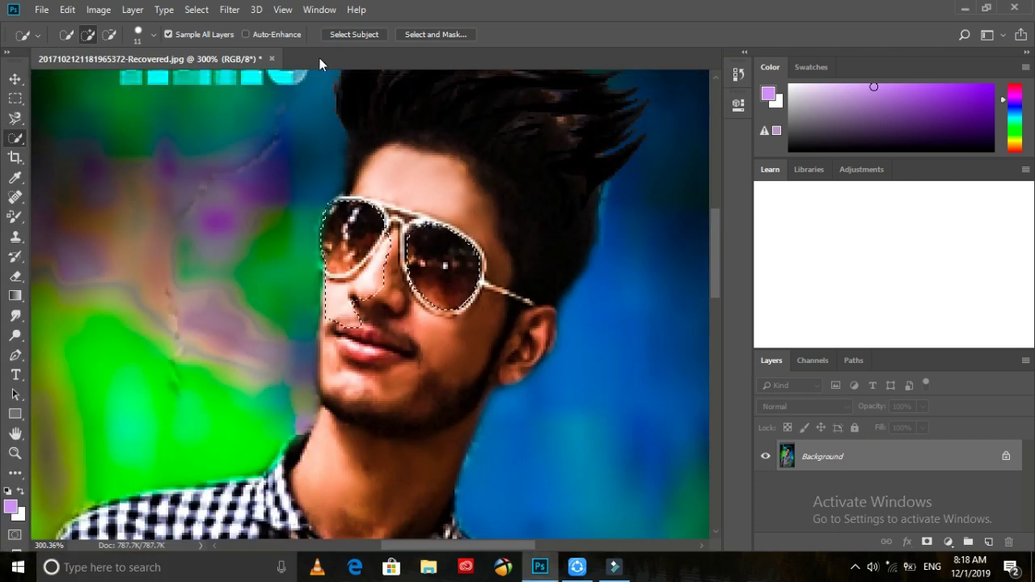
key(alt)
Step: Paint the selected sunglasses lenses with the Color Replacement tool, trying purple and switching the foreground colour to bright red
click(16, 215)
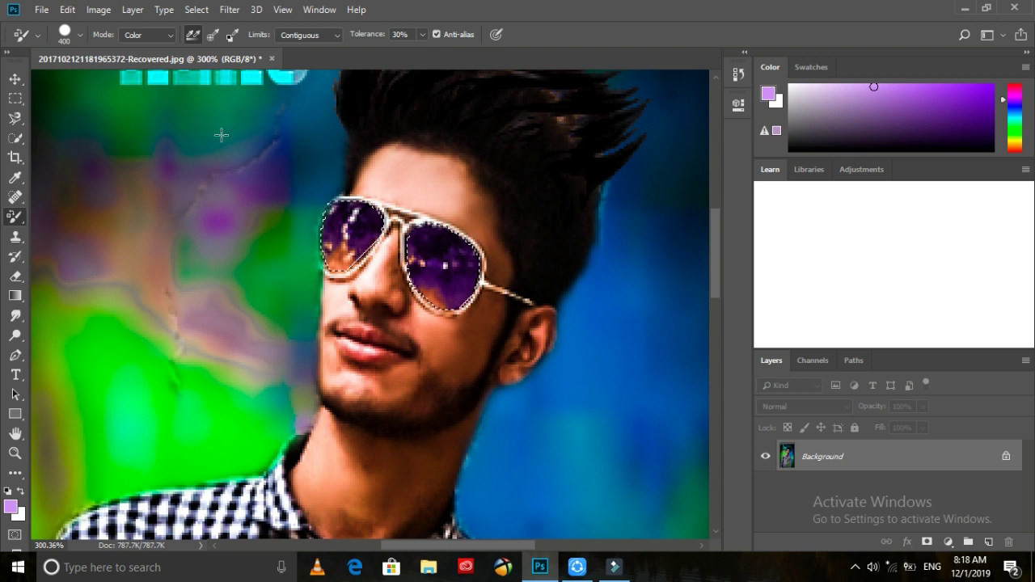
right_click(427, 249)
click(415, 246)
click(1016, 87)
click(994, 89)
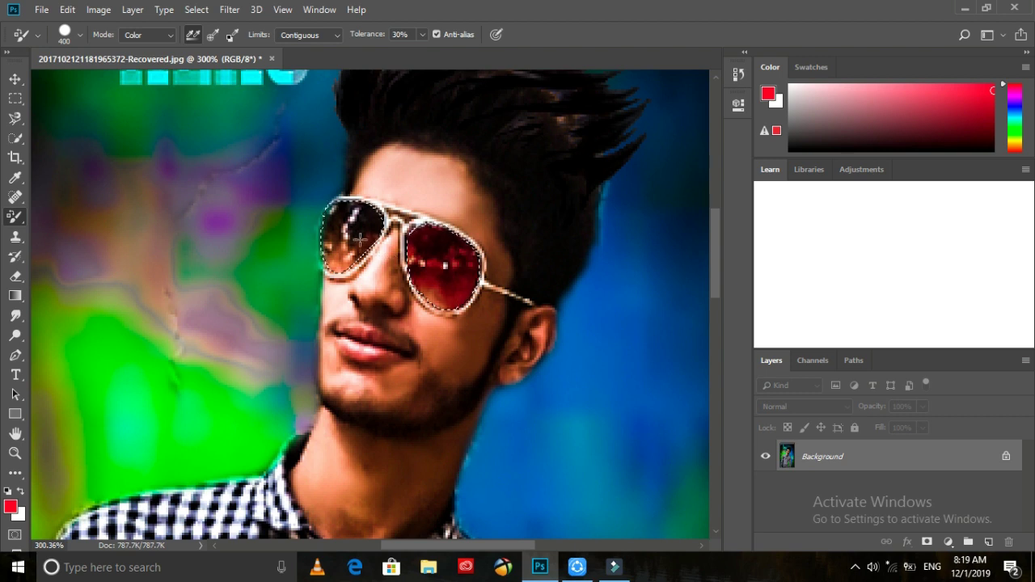
Step: Apply Hue/Saturation to the selected lenses with Hue -180 and a moderate saturation increase to tint them cyan
click(99, 10)
mouse_move(162, 50)
click(279, 129)
drag(587, 155, 607, 155)
drag(587, 117, 508, 111)
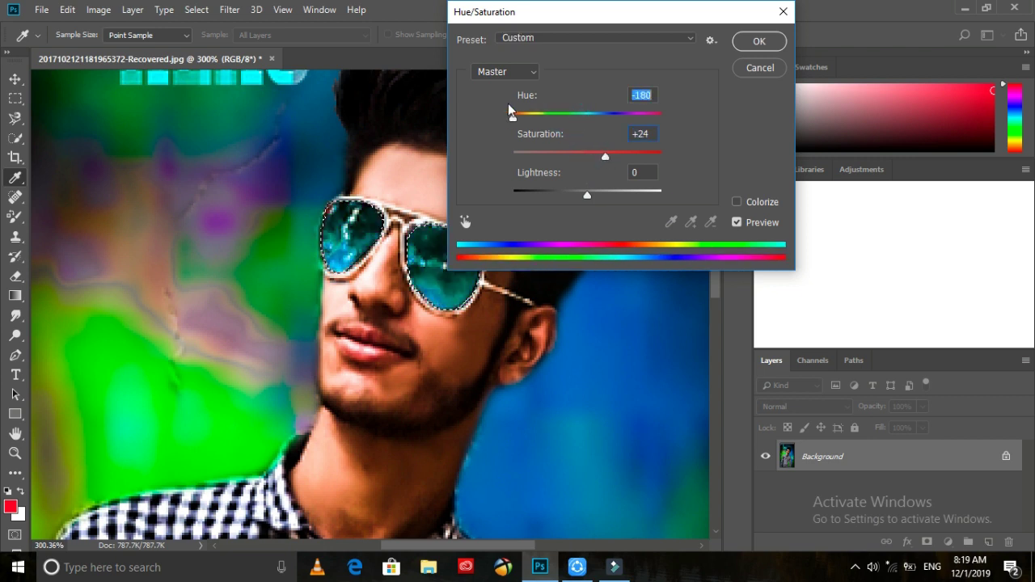
drag(605, 155, 598, 153)
mouse_move(587, 194)
mouse_down()
mouse_move(600, 193)
mouse_move(590, 190)
mouse_up()
drag(600, 153, 602, 152)
drag(622, 114, 495, 119)
click(758, 41)
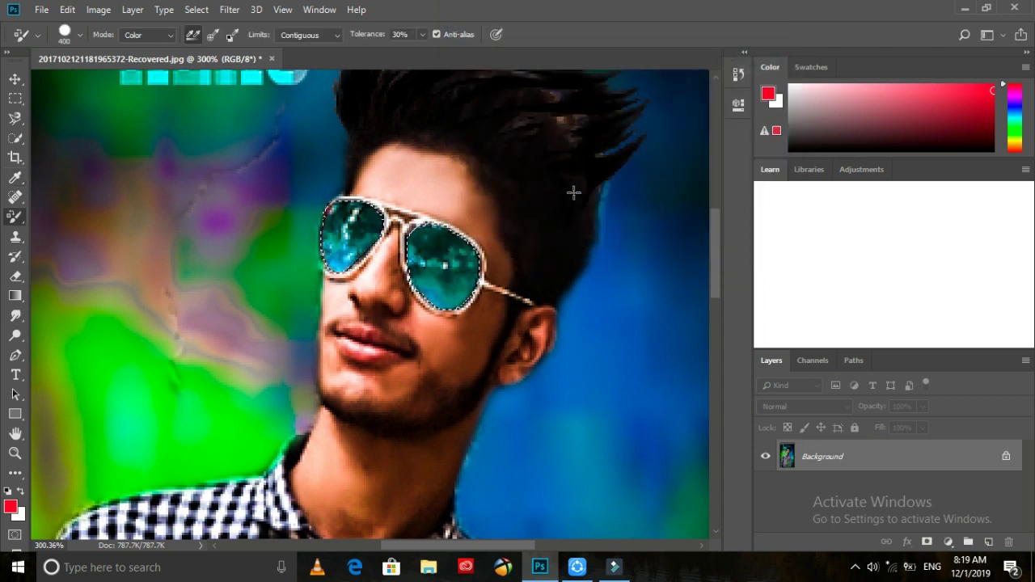
Step: Raise the cyan lenses' brightness strongly and their contrast slightly with Brightness/Contrast
right_click(573, 193)
click(98, 9)
mouse_move(111, 50)
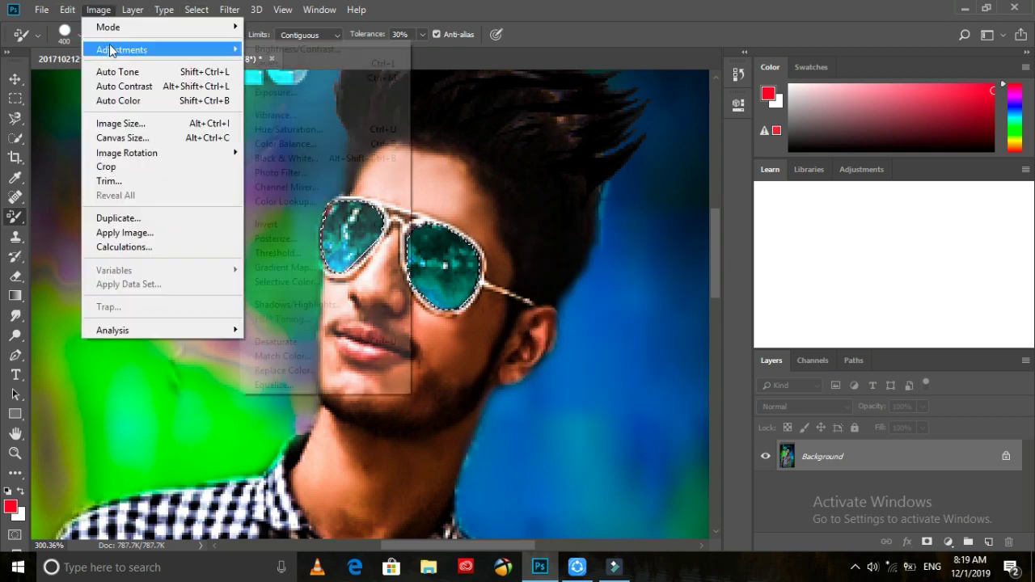
click(287, 49)
mouse_move(675, 186)
mouse_down()
mouse_move(701, 183)
mouse_move(621, 181)
mouse_move(689, 190)
mouse_up()
mouse_move(677, 151)
mouse_down()
mouse_move(753, 152)
mouse_move(731, 154)
mouse_up()
click(813, 134)
right_click(574, 231)
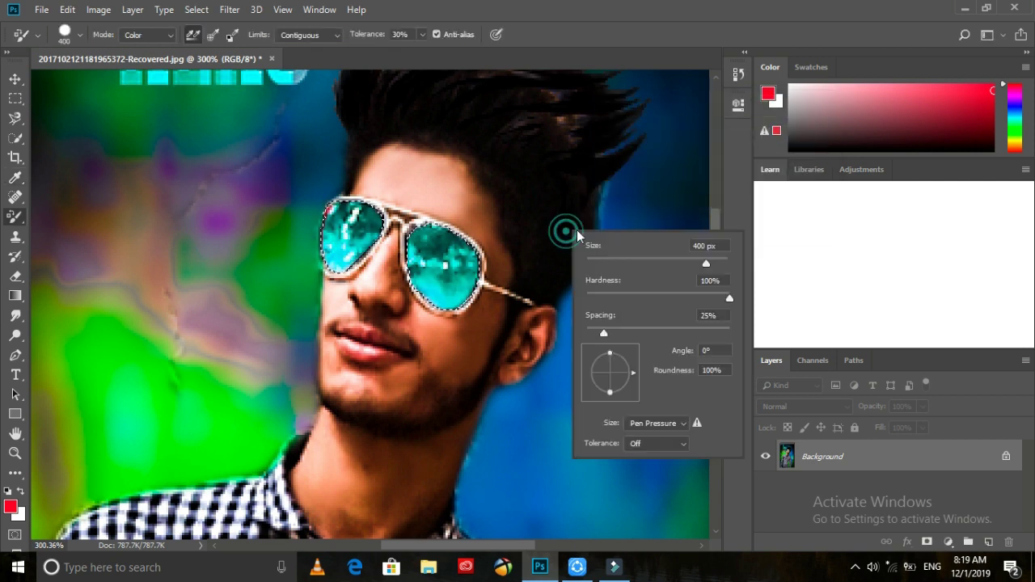
click(272, 226)
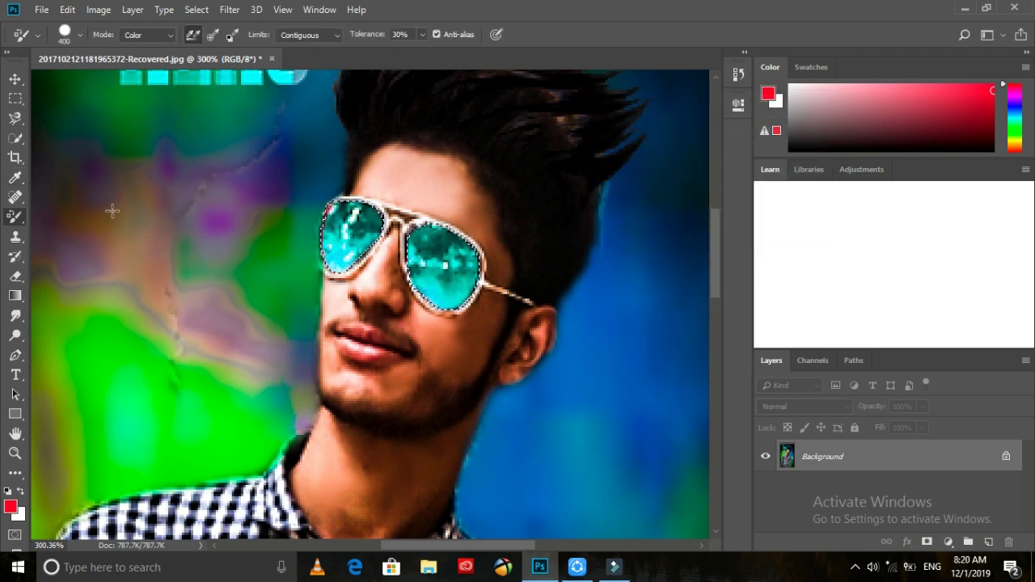
Step: Undo the cyan hue and brightness adjustments on the sunglasses lenses
click(15, 79)
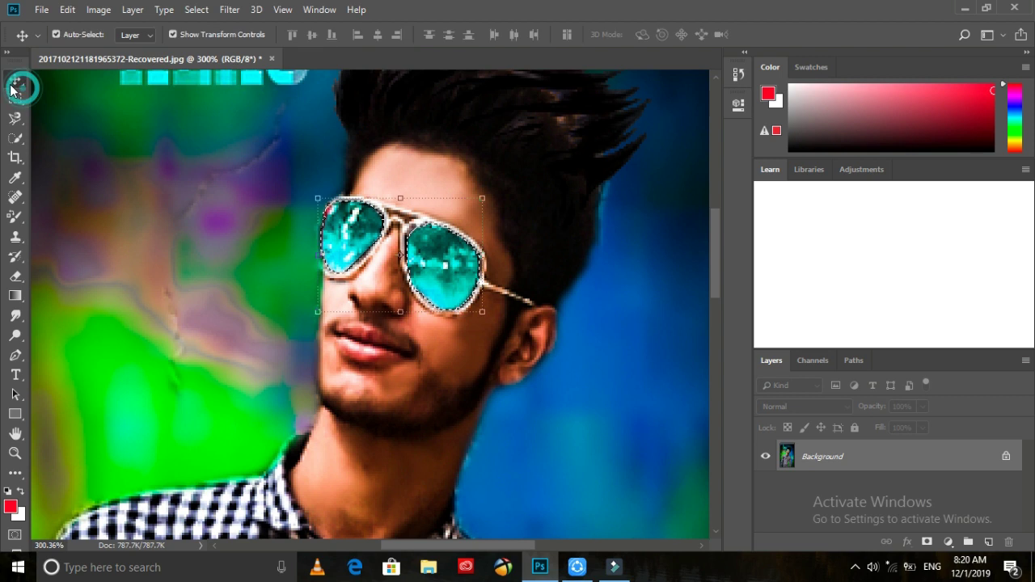
click(15, 137)
right_click(404, 225)
click(424, 235)
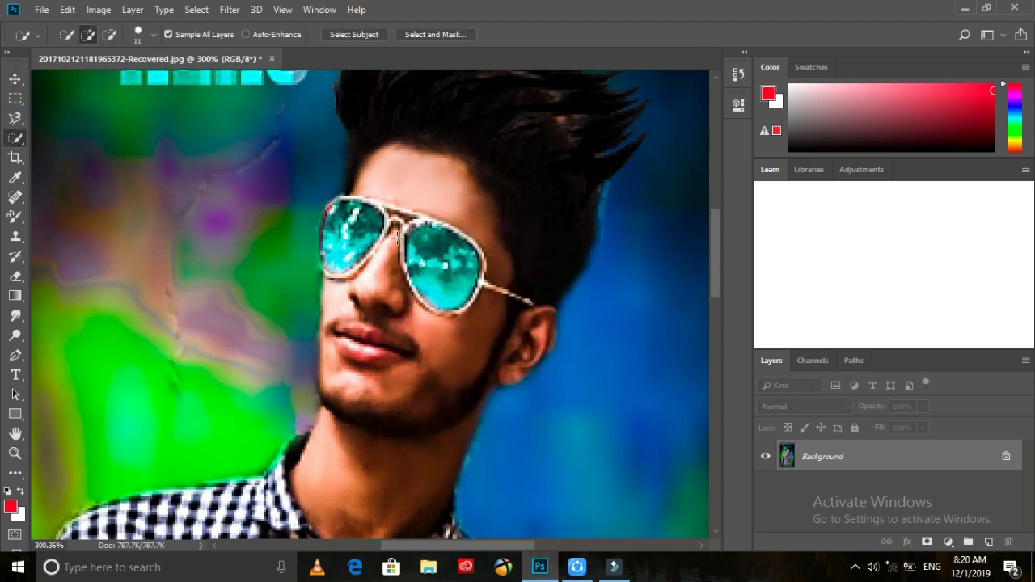
key(alt+space)
alt+click(415, 293)
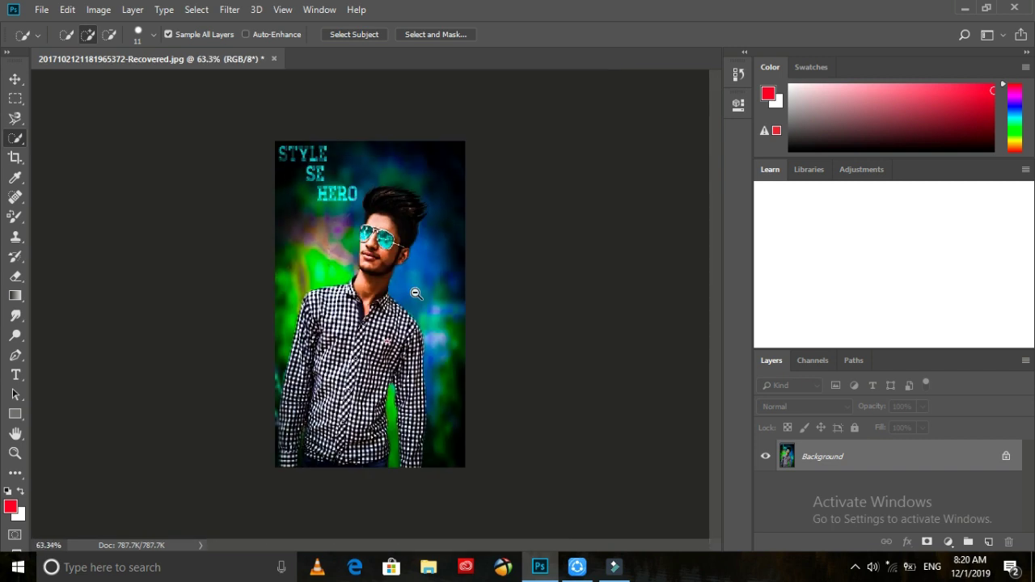
scroll(415, 294, up, 14)
scroll(416, 293, up, 5)
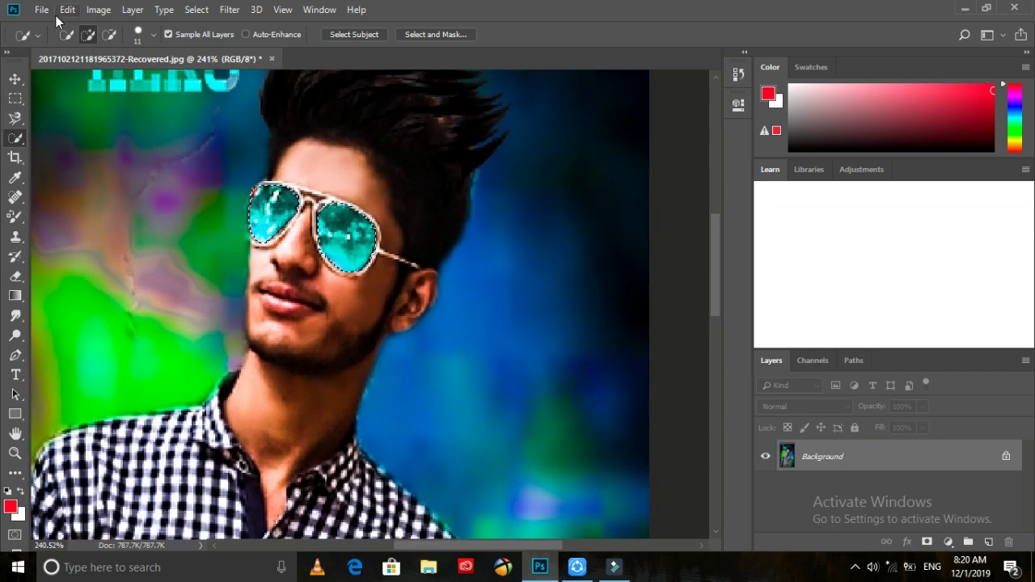
key(ctrl+i)
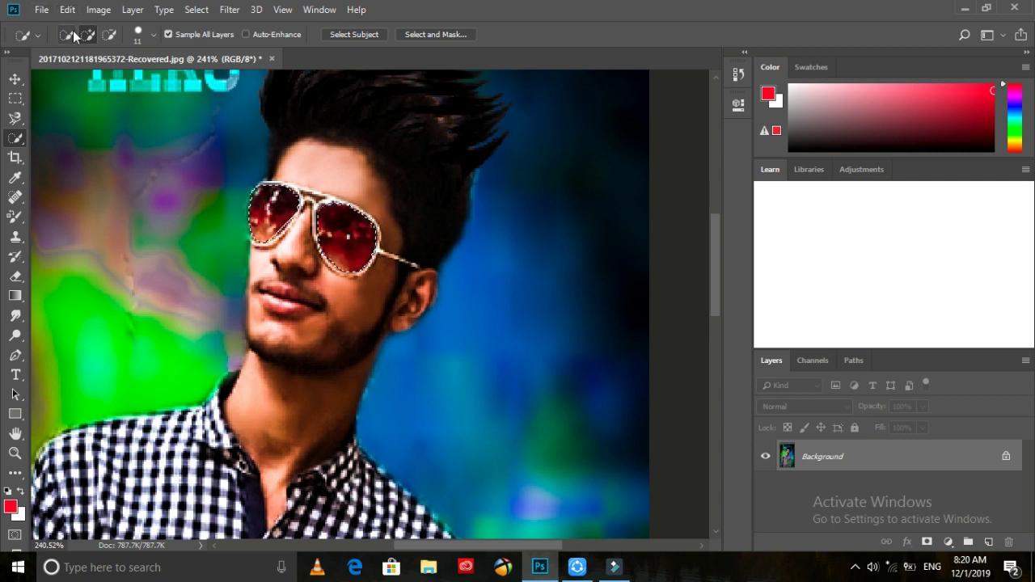
Step: Try a green tint on the lenses with Hue/Saturation, shifting the hue toward green and setting Saturation to +56
click(101, 10)
mouse_move(122, 48)
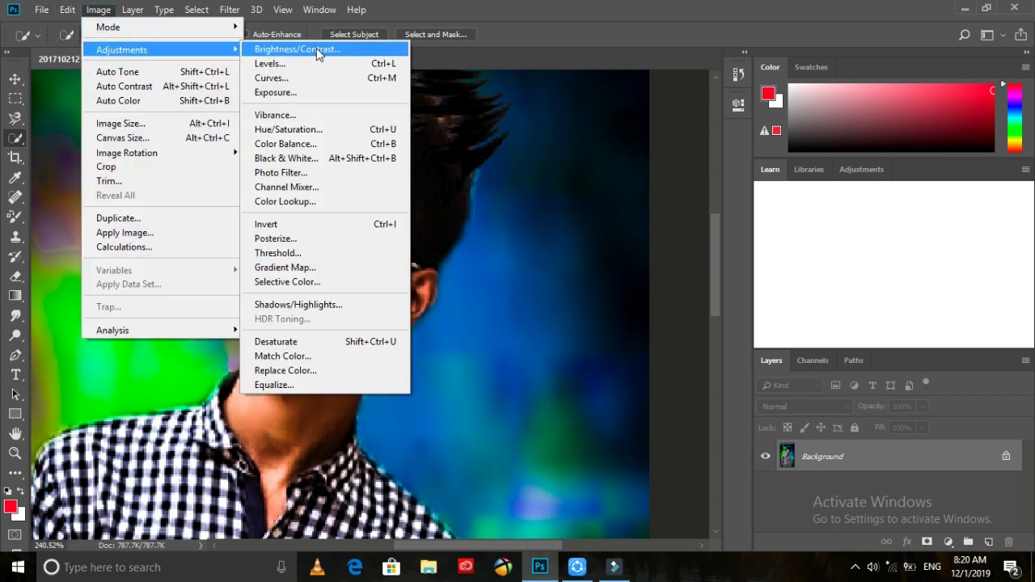
click(302, 132)
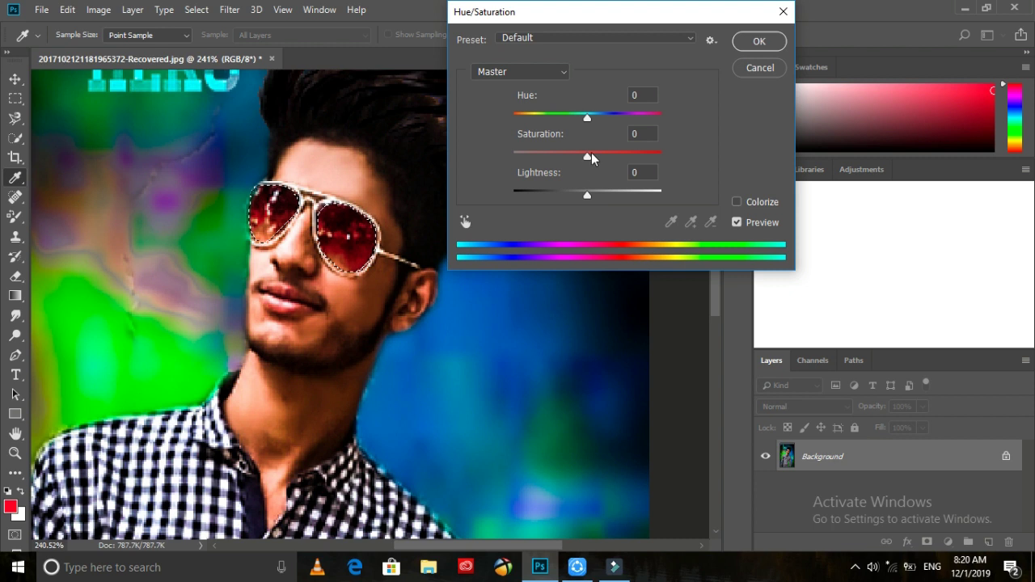
drag(550, 115, 632, 102)
click(639, 154)
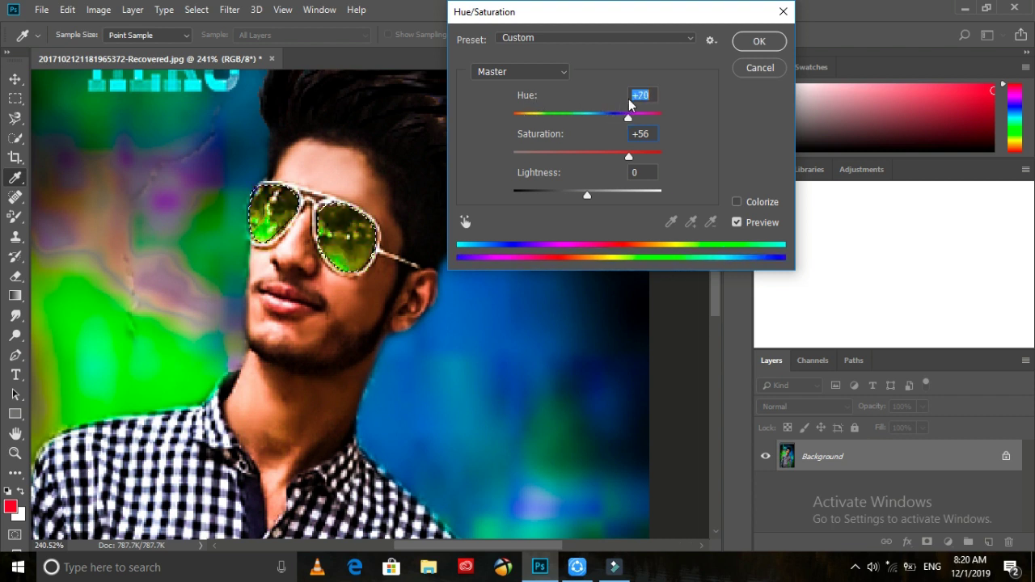
key(Return)
Step: Undo the green tint on the sunglasses lenses
right_click(518, 93)
click(517, 93)
alt+click(523, 95)
key(alt+space)
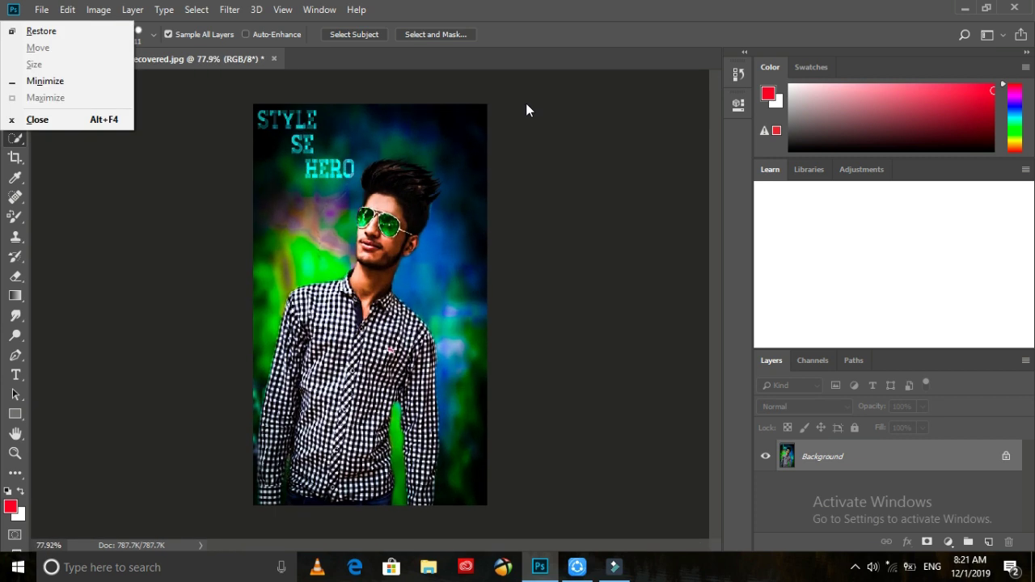
alt+click(537, 109)
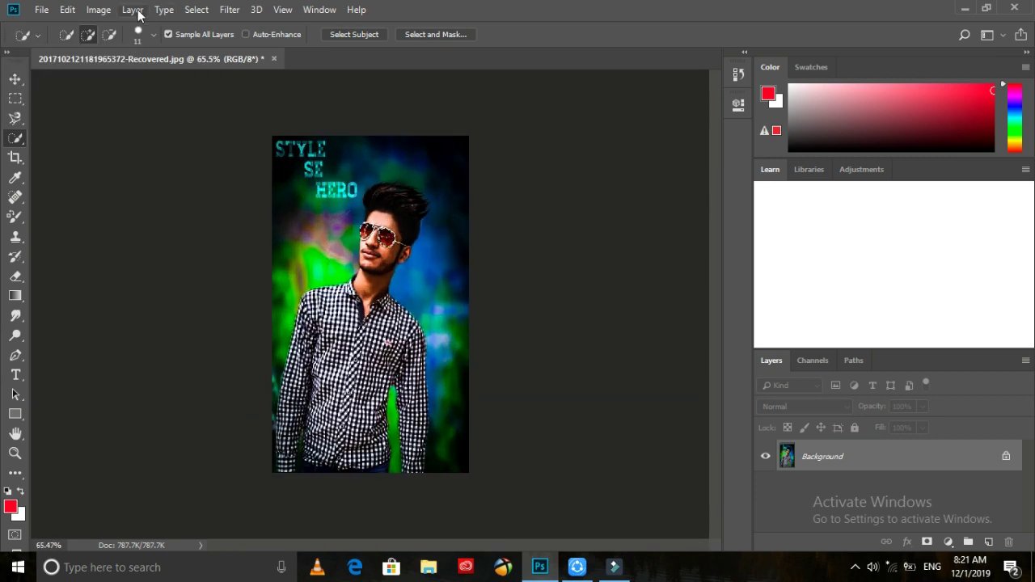
Step: Tint the lenses blue-violet using Hue/Saturation with Hue -105 and Saturation +79, and adjust the lightness slightly
click(98, 11)
click(122, 49)
click(376, 130)
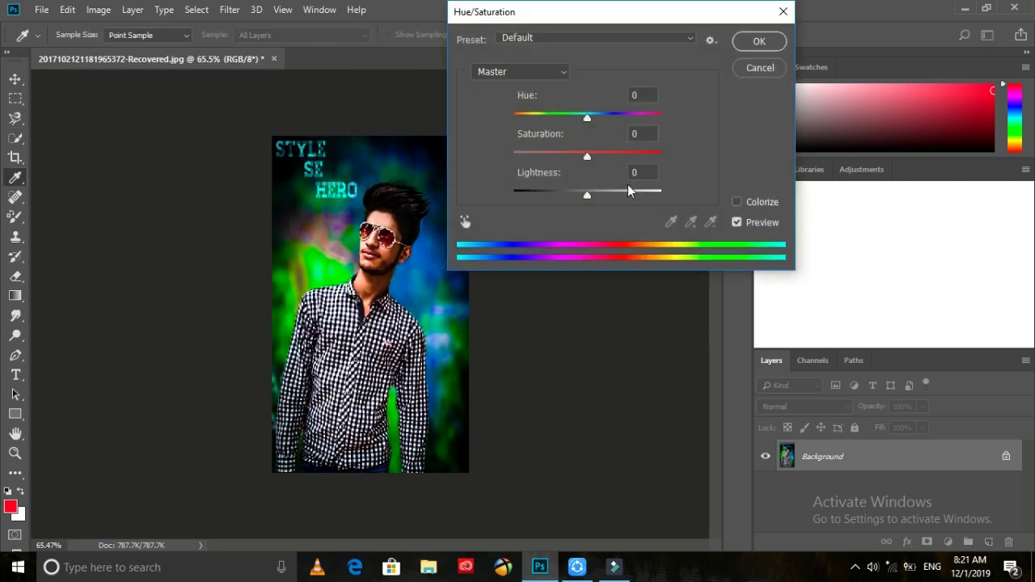
drag(638, 159, 648, 155)
drag(580, 110, 536, 111)
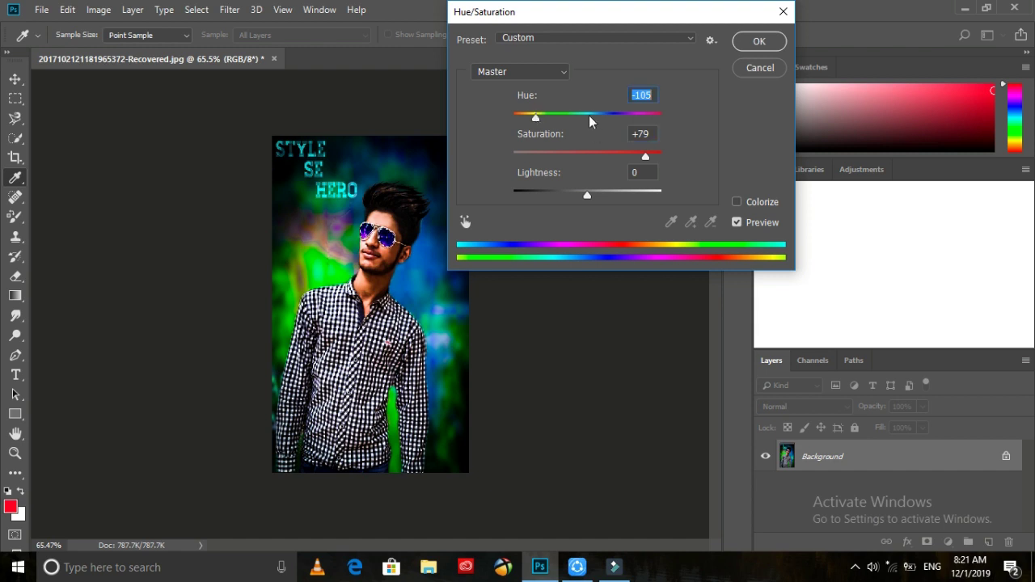
mouse_move(579, 197)
mouse_down()
mouse_move(598, 191)
mouse_move(564, 188)
mouse_move(574, 191)
mouse_up()
click(759, 41)
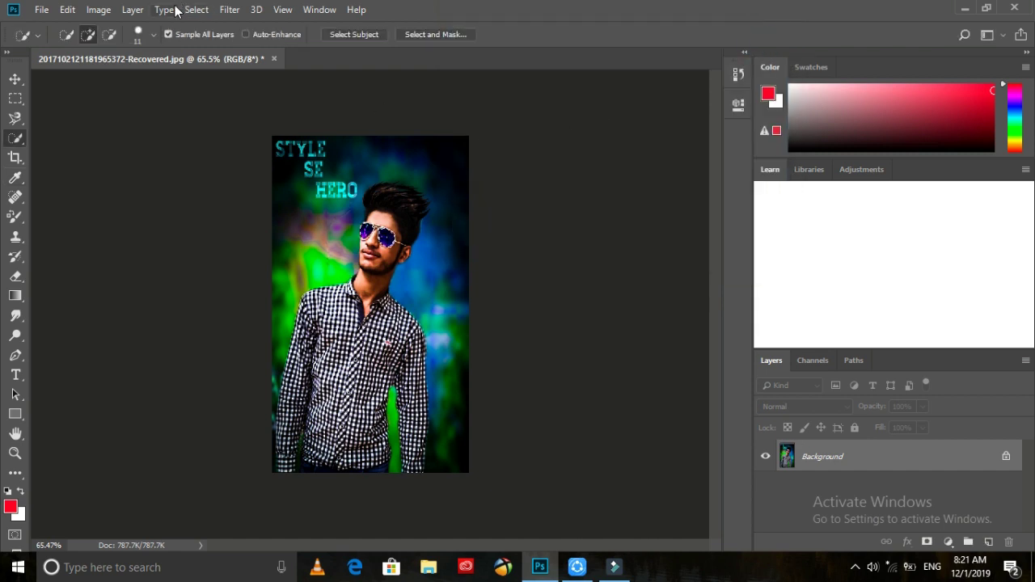
Step: Raise the brightness of the blue-violet lenses strongly with Brightness/Contrast, and clear the selection
click(98, 9)
click(291, 29)
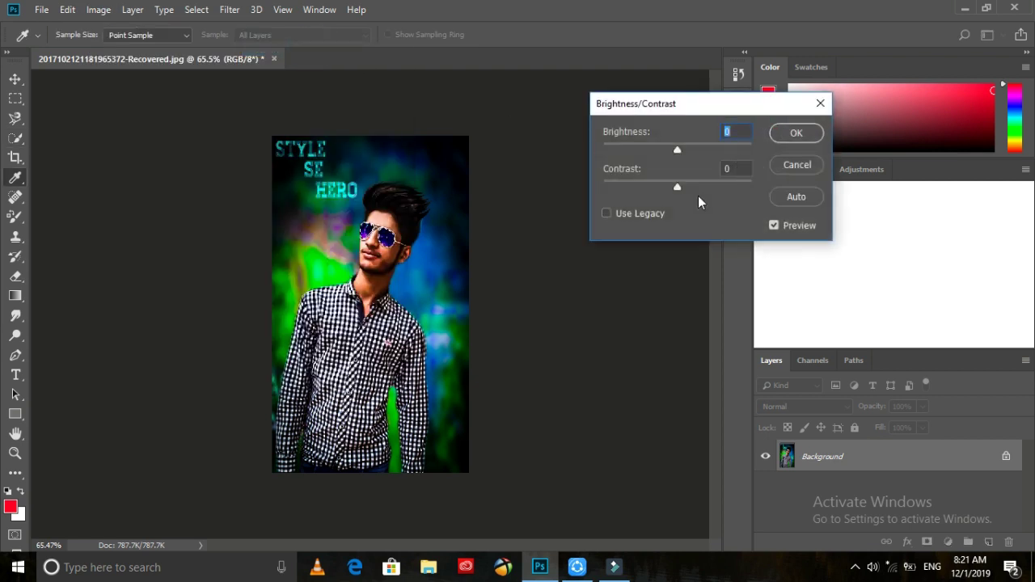
drag(690, 145, 761, 155)
click(797, 134)
key(w)
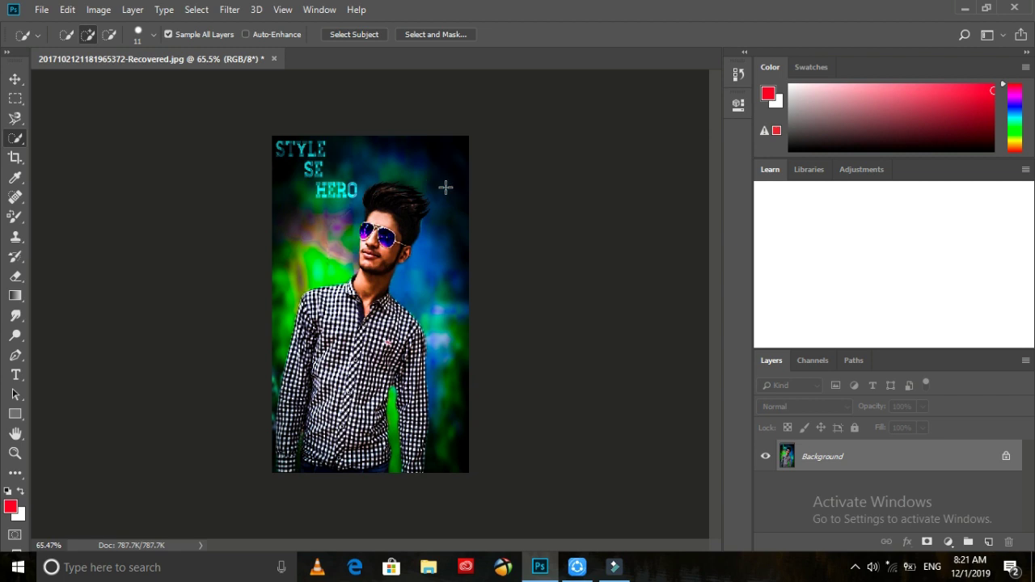
scroll(450, 187, up, 14)
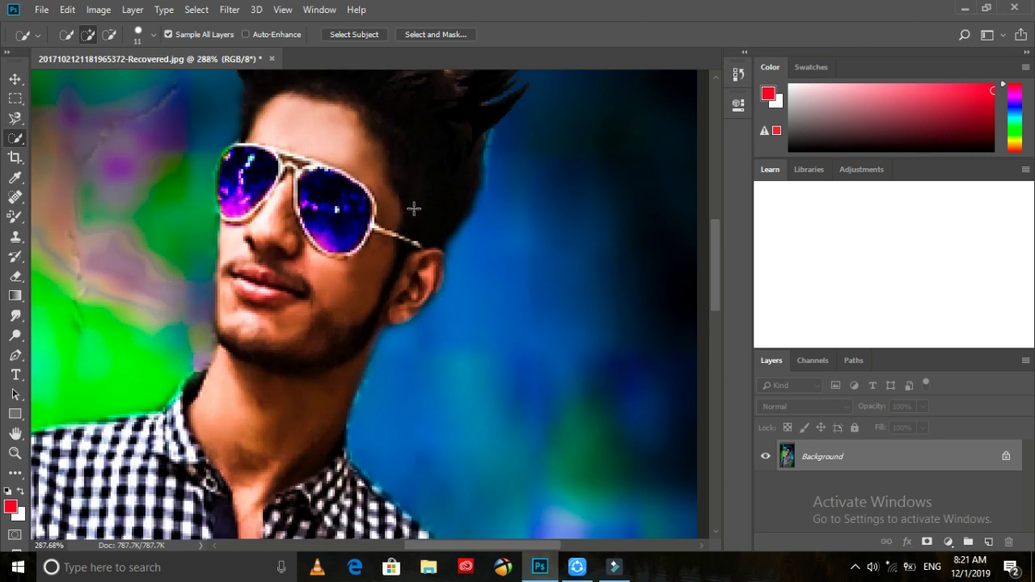
scroll(414, 208, up, 2)
scroll(412, 205, down, 10)
scroll(413, 205, down, 4)
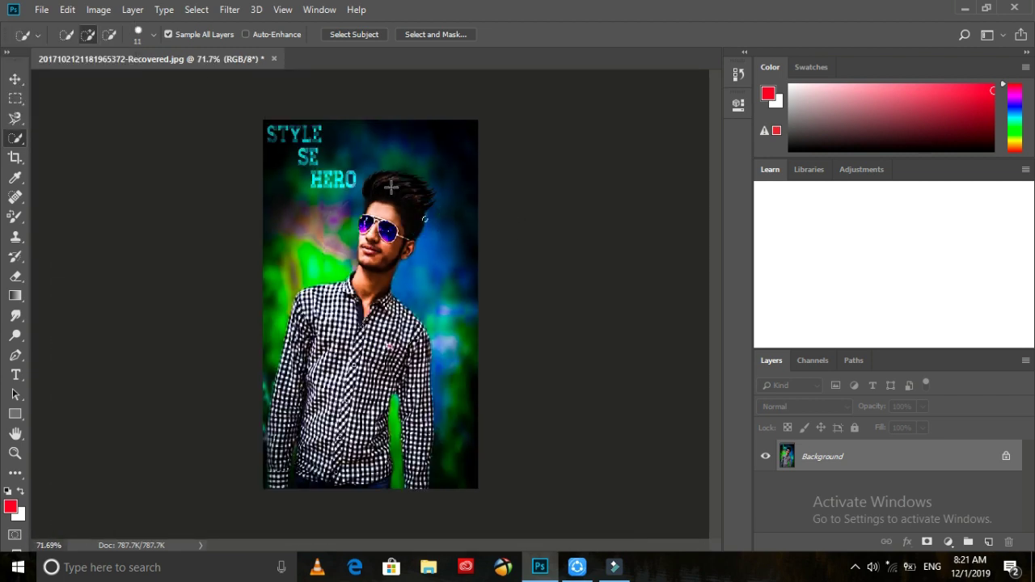
right_click(431, 228)
click(440, 238)
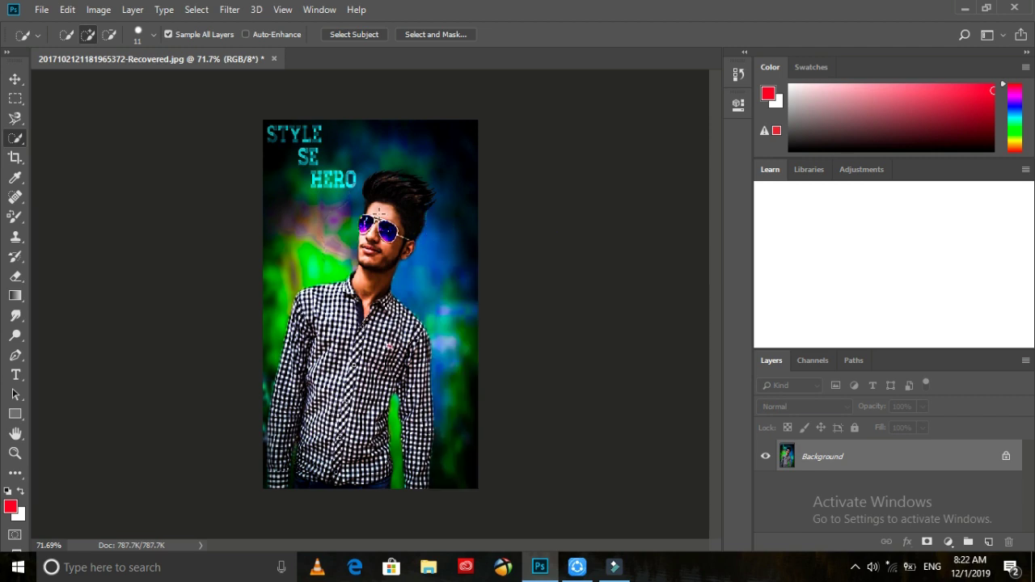
Step: Save the finished image as a JPEG named X on the D: drive at maximum quality 12 in Progressive format
click(42, 9)
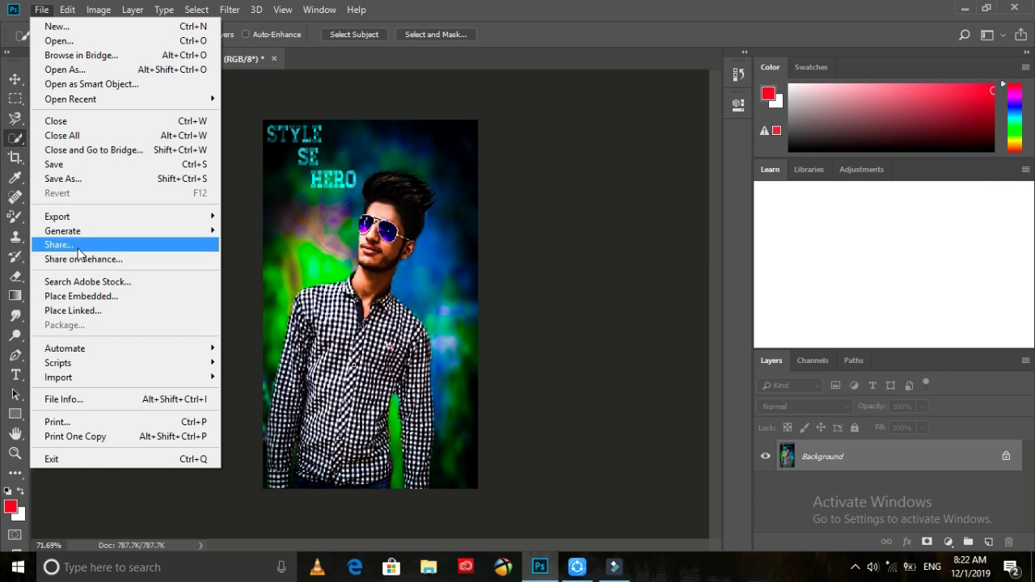
click(63, 179)
click(271, 407)
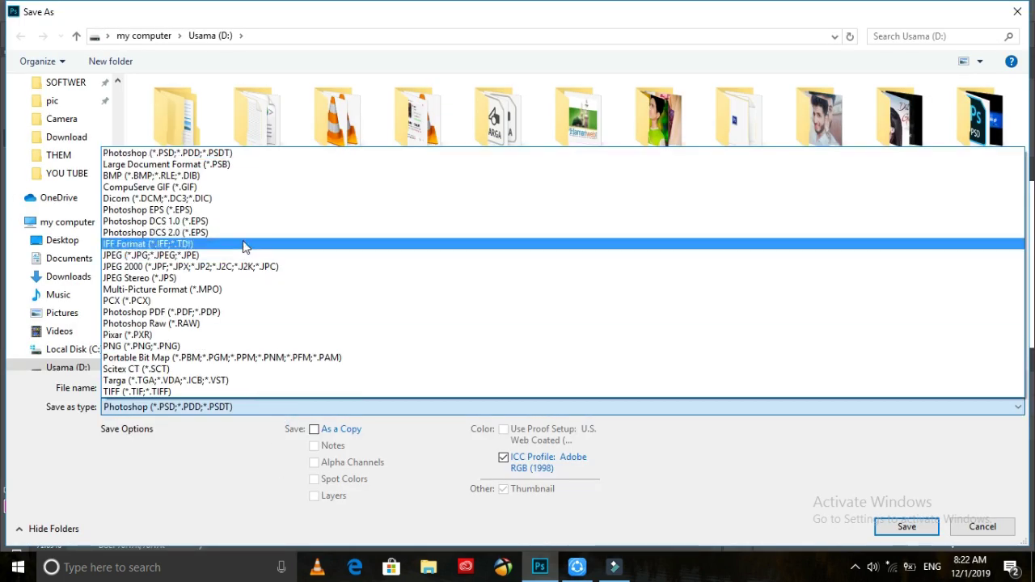
click(247, 266)
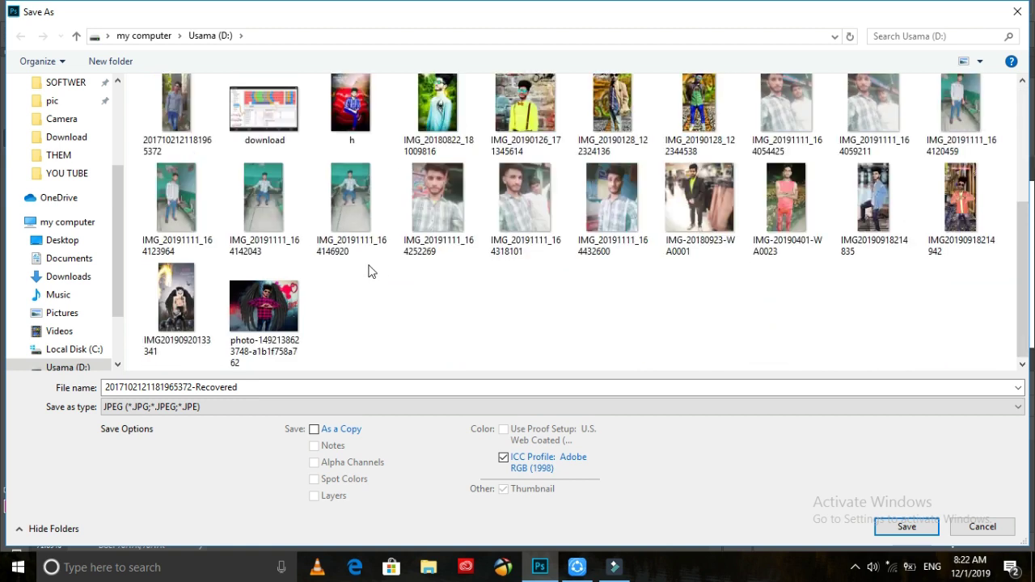
scroll(368, 272, down, 3)
scroll(370, 271, up, 3)
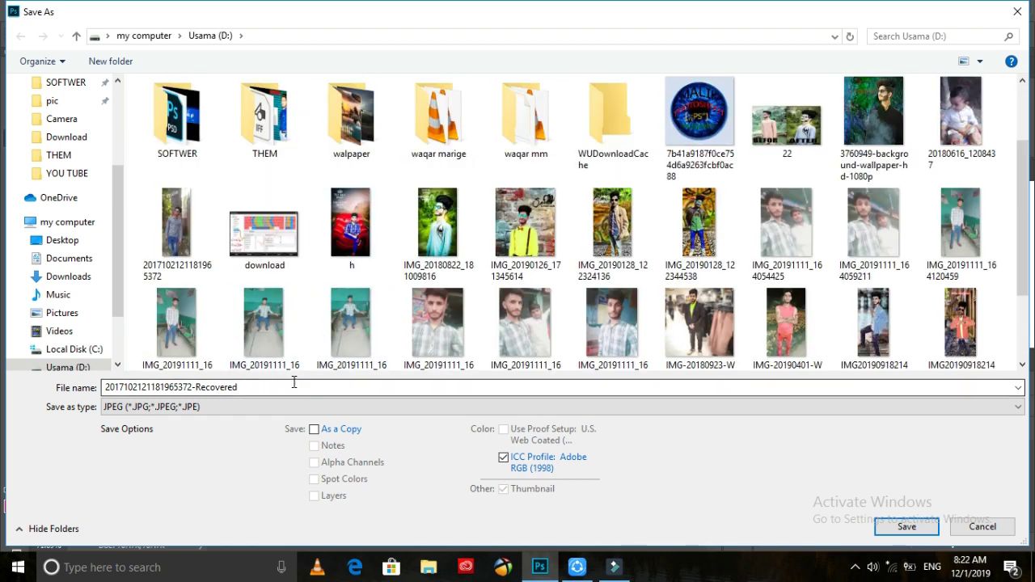
click(899, 527)
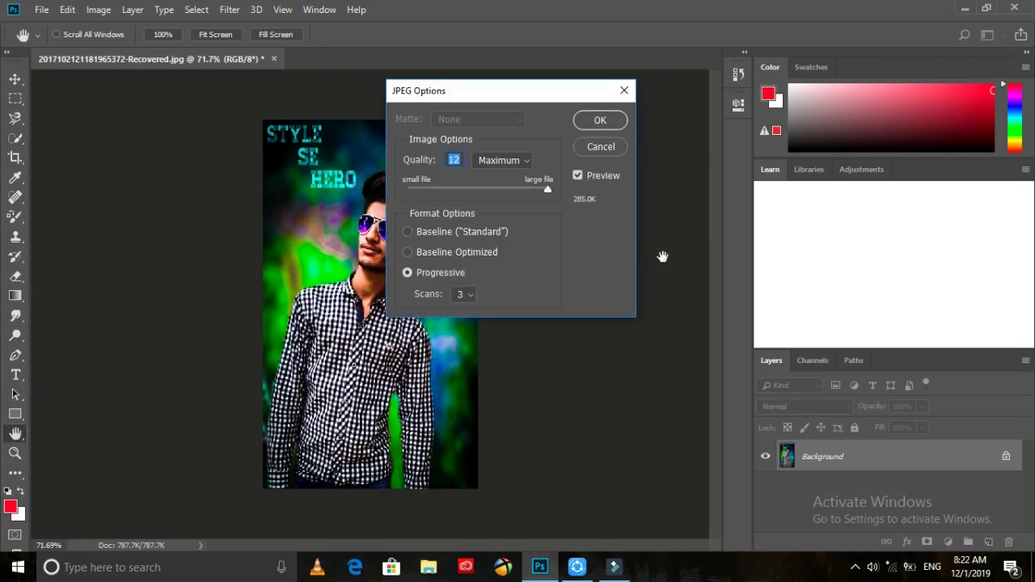
click(602, 120)
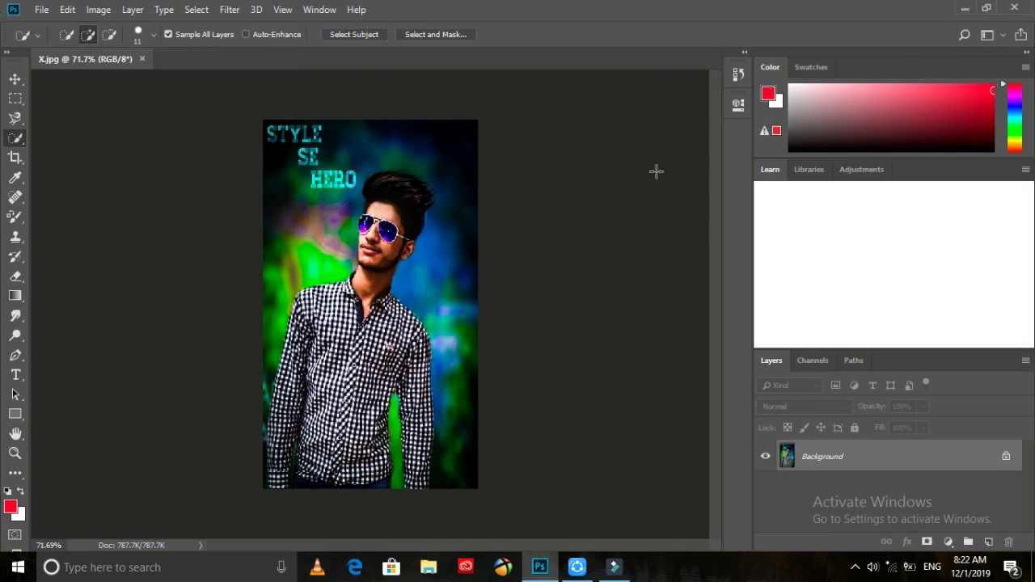